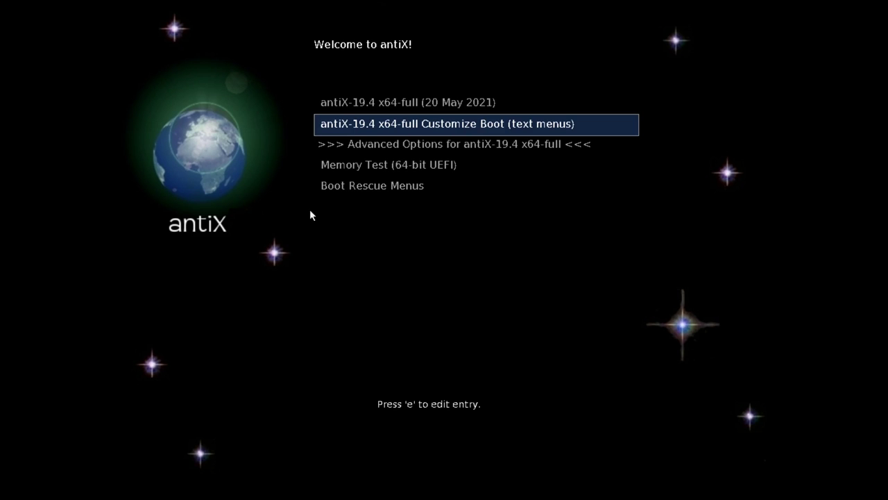
Browse the GRUB entries, then boot the default antiX-19.4 x64-full (20 May 2021) entry
key(Up)
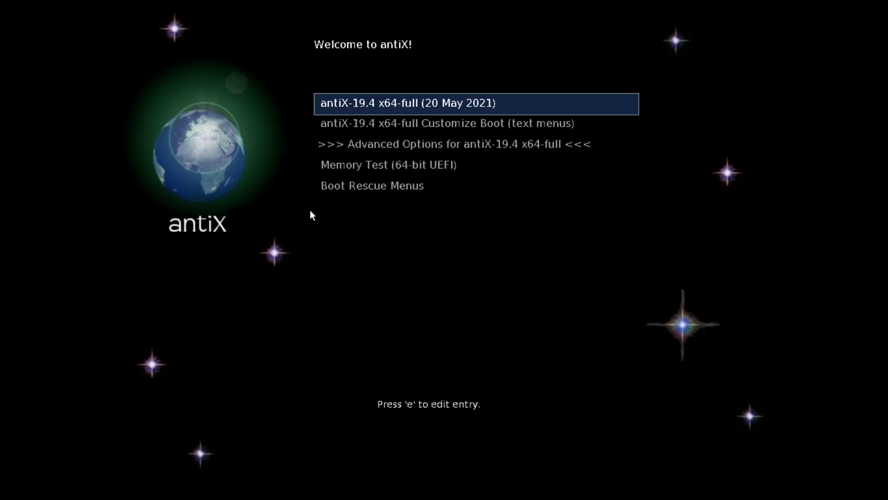
key(Down)
key(Up)
key(Down)
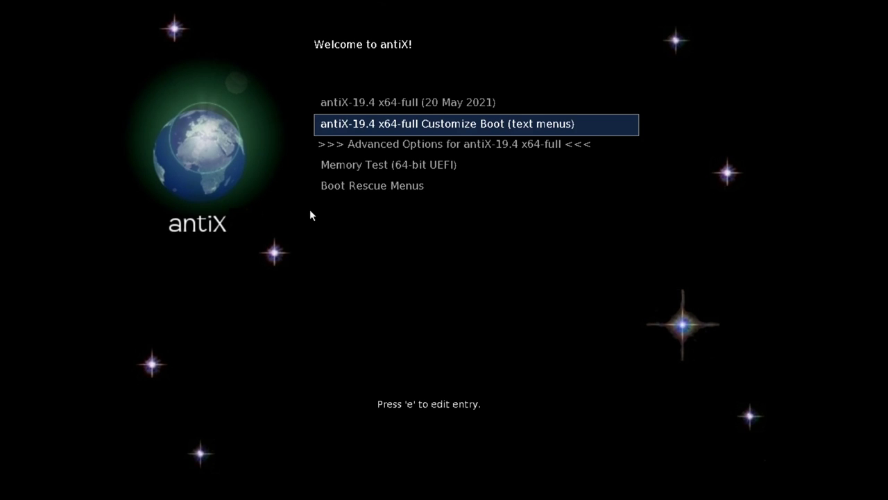
key(Down)
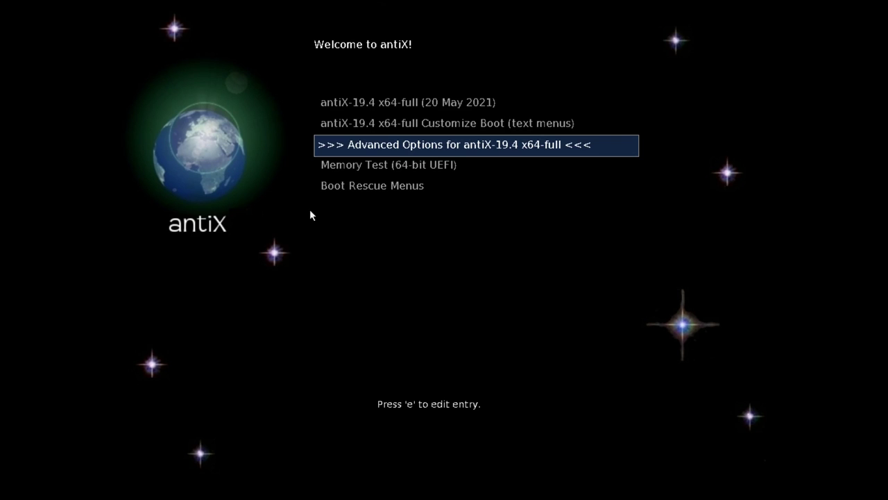
key(Up)
key(Up)
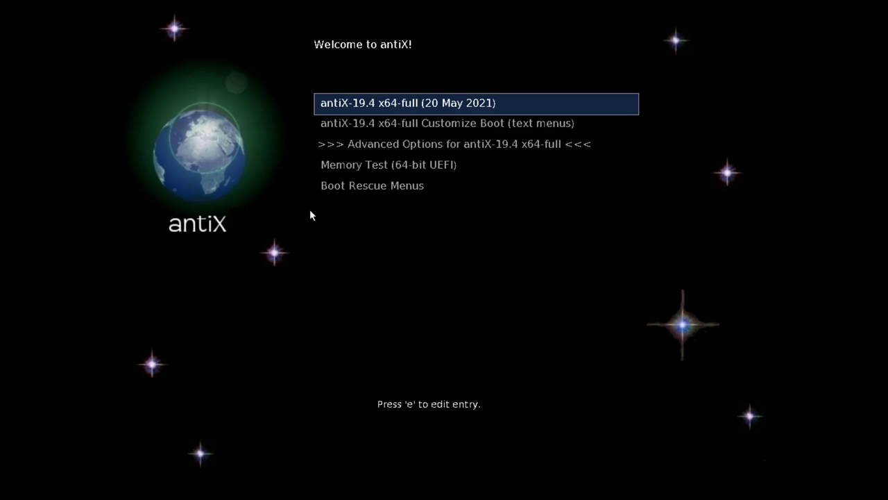
key(Return)
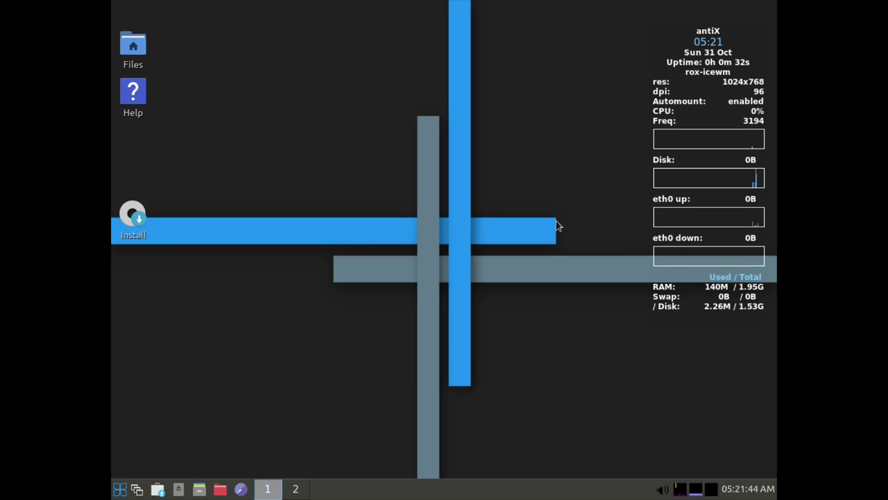
Start Control Centre from the menu and launch Set Screen Resolution (ARandR) from its Session tab
click(120, 489)
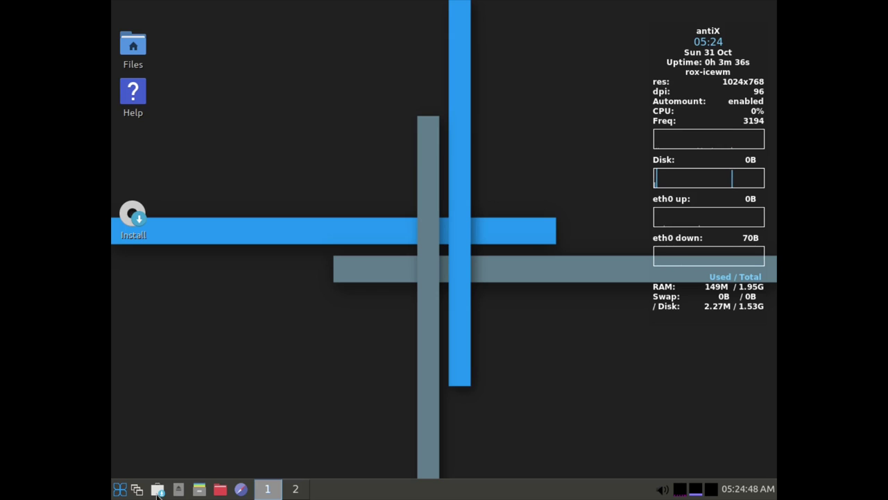
click(119, 489)
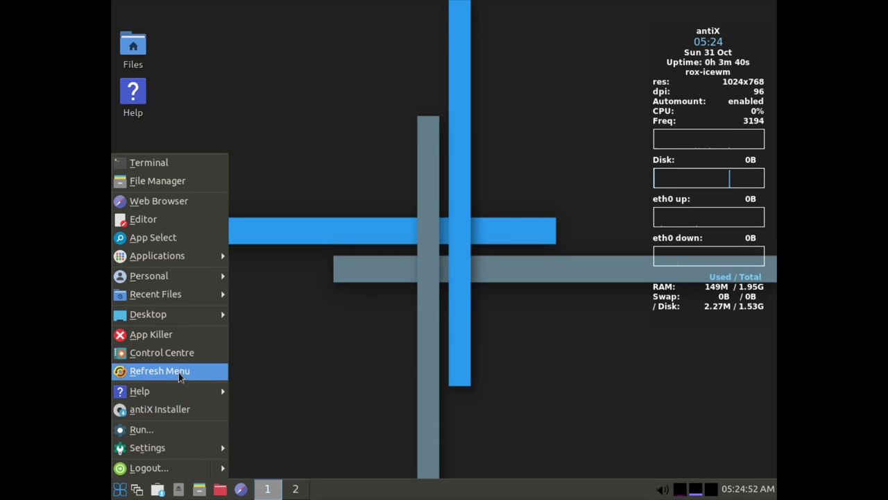
mouse_move(183, 315)
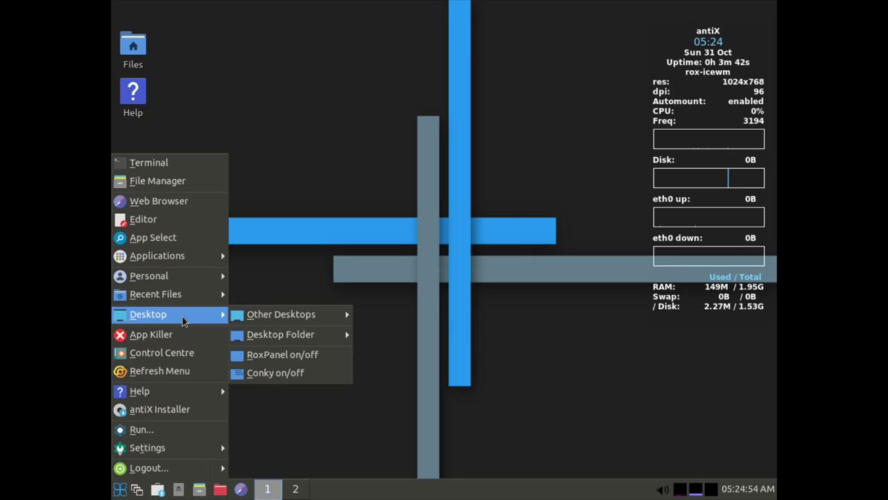
click(155, 356)
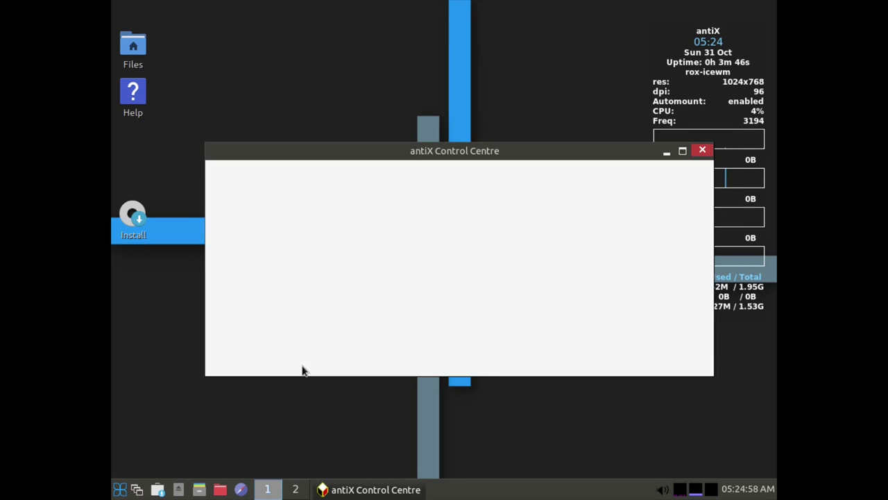
click(246, 267)
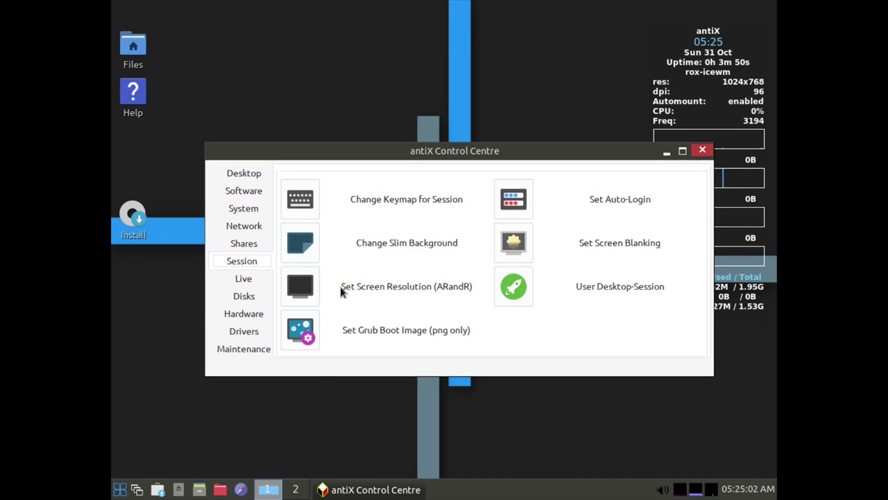
click(307, 289)
drag(211, 13, 411, 102)
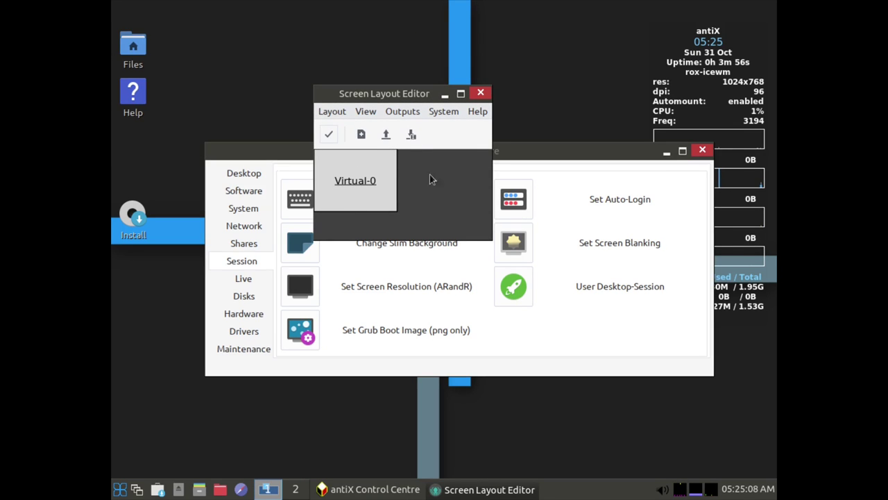
Set the Virtual-0 output resolution to 1920x1080 and apply it
click(447, 113)
mouse_move(416, 113)
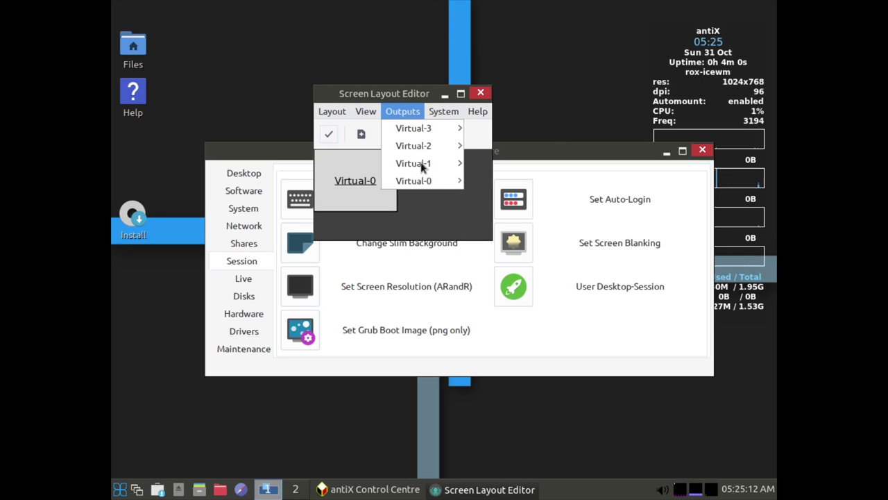
mouse_move(417, 180)
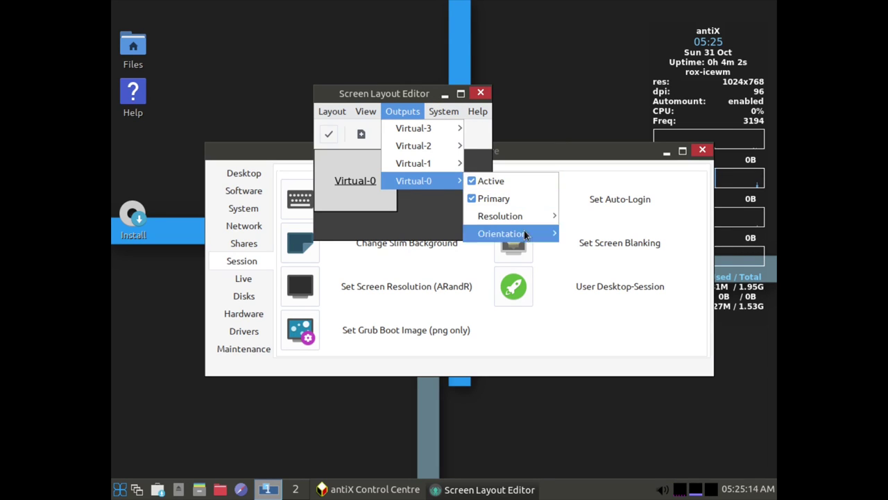
mouse_move(531, 219)
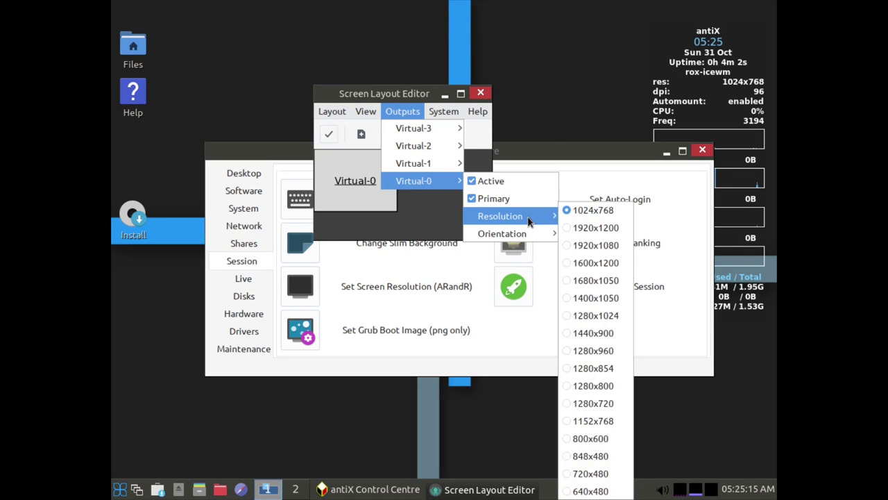
click(567, 248)
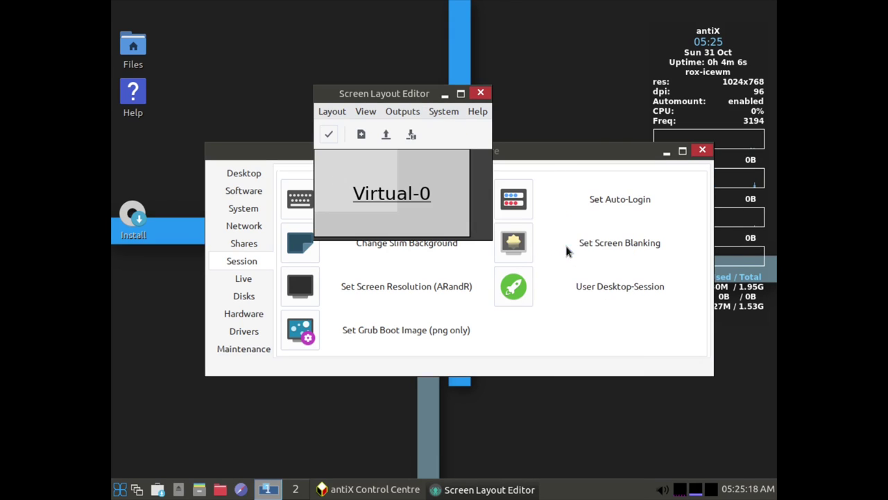
click(328, 136)
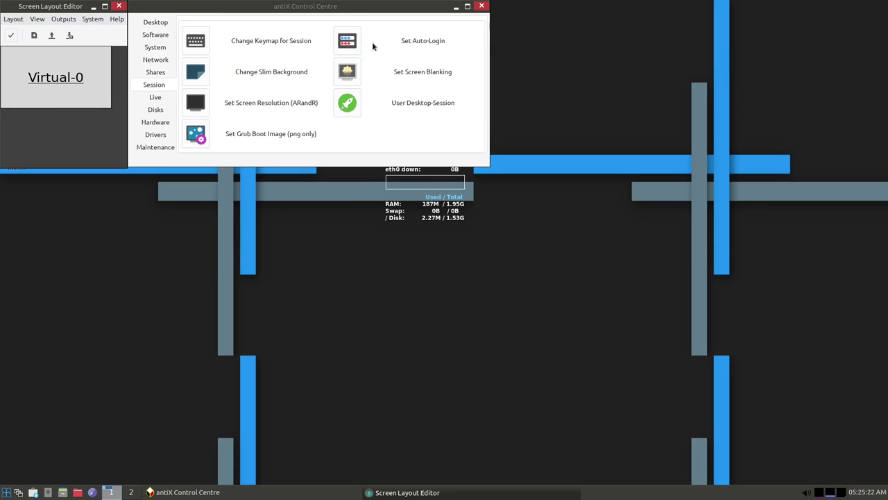
Cancel saving the screen layout to a file and close the ARandR editor
drag(340, 8, 572, 124)
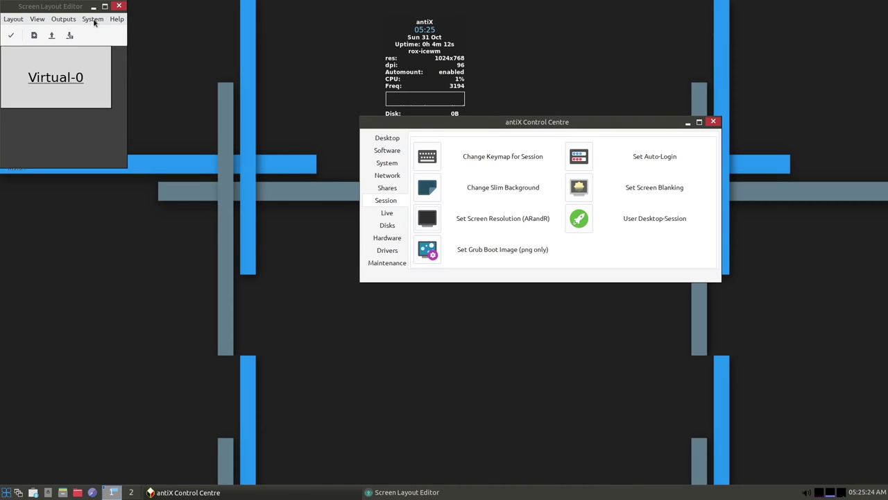
drag(60, 5, 229, 100)
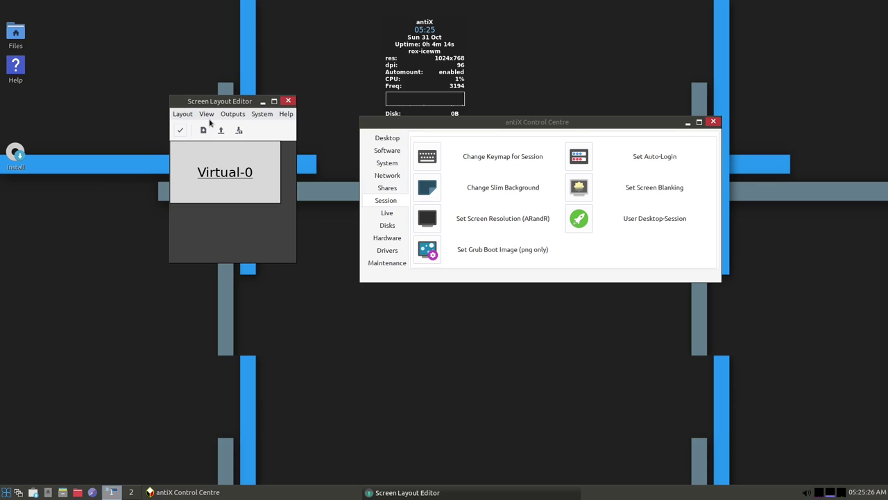
click(239, 131)
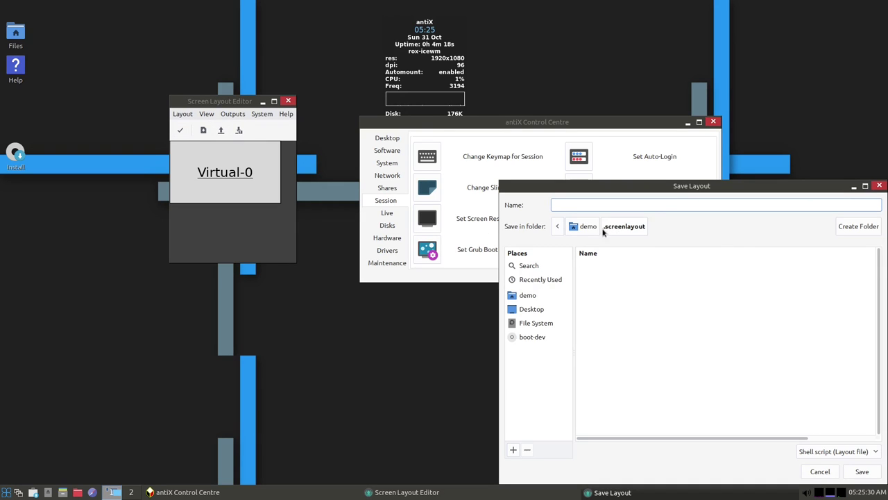
click(879, 186)
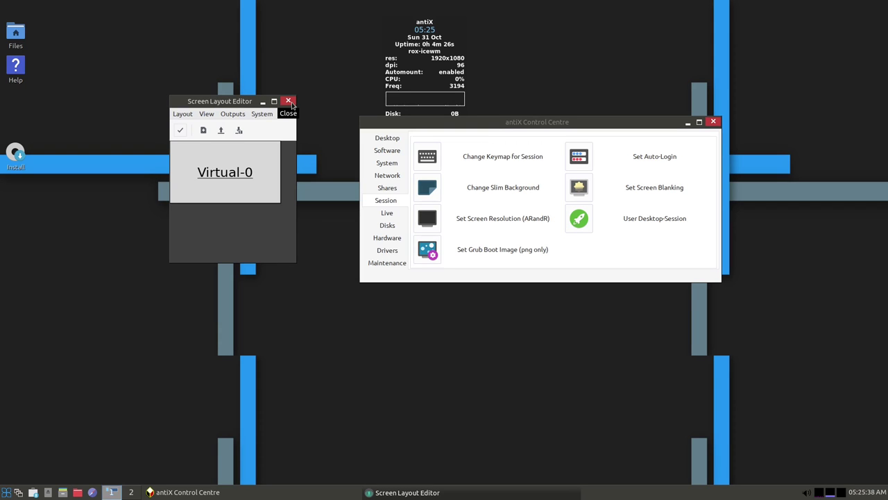
click(289, 102)
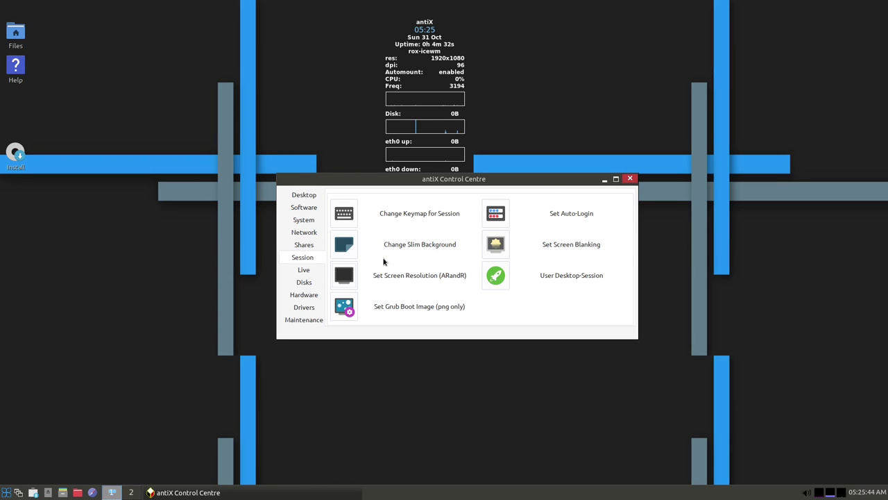
Switch the session keymap to Germany with the plain German variant and apply it
click(340, 215)
drag(81, 9, 467, 109)
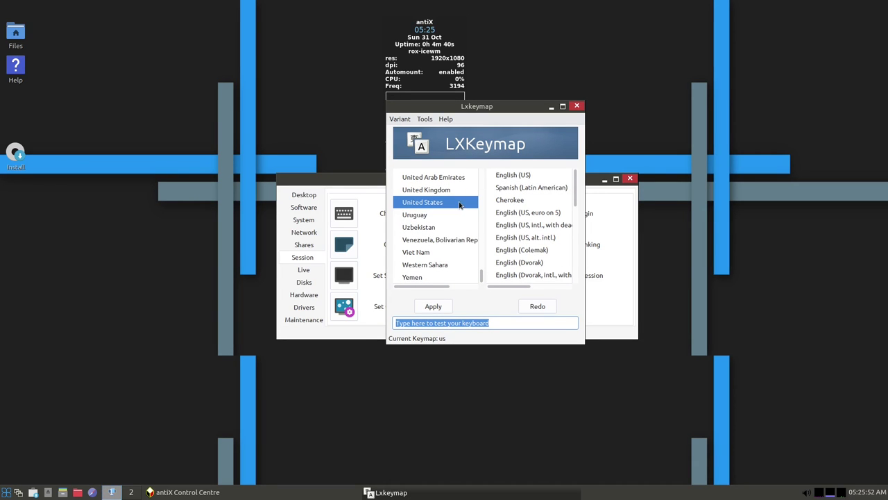
scroll(464, 271, up, 12)
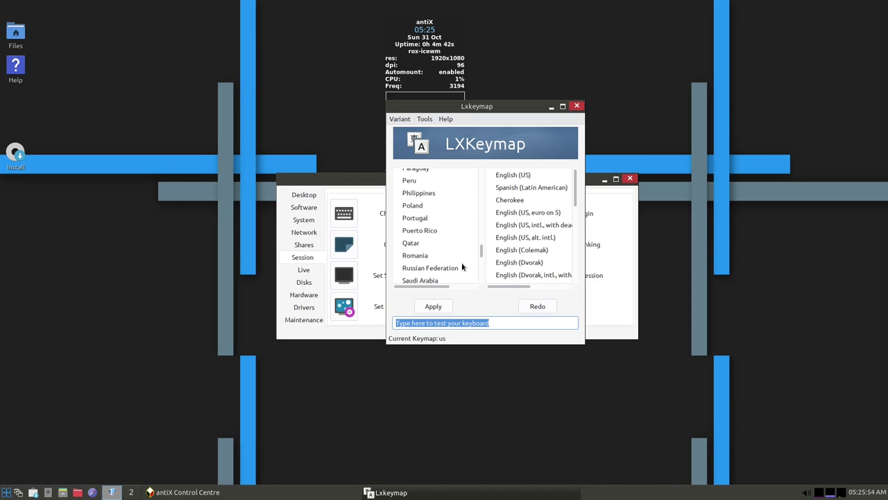
scroll(462, 266, up, 12)
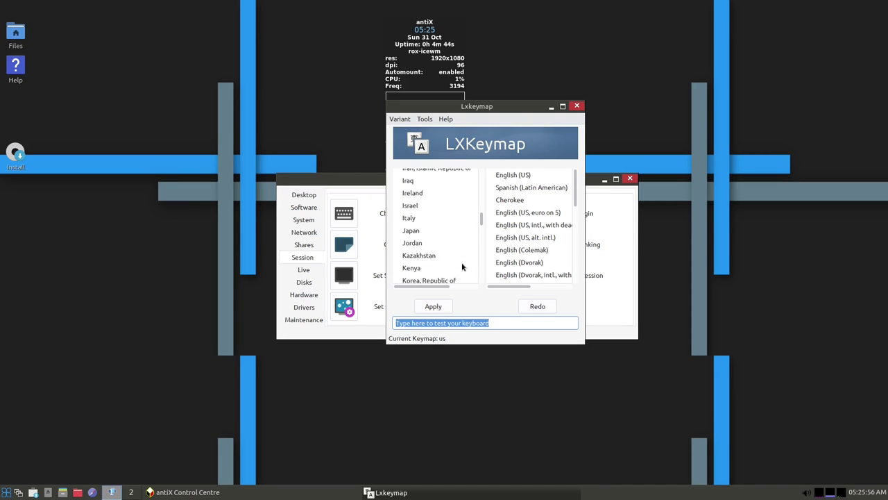
scroll(462, 266, up, 3)
click(419, 196)
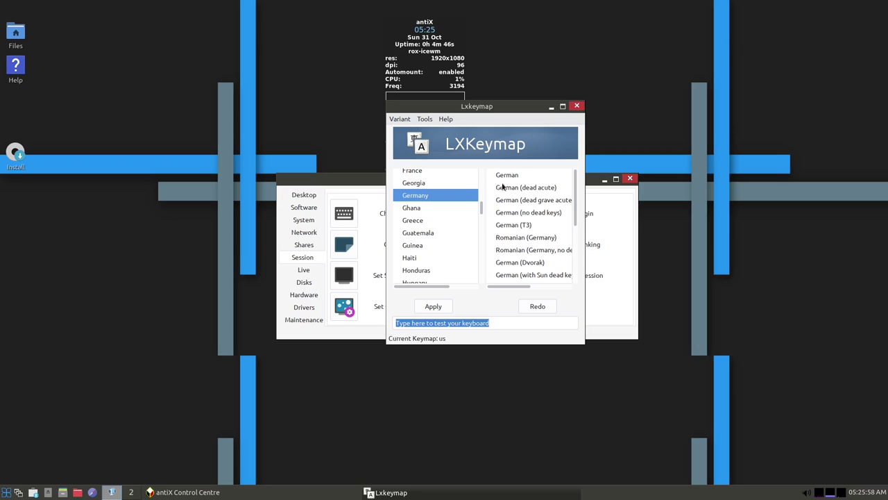
click(519, 176)
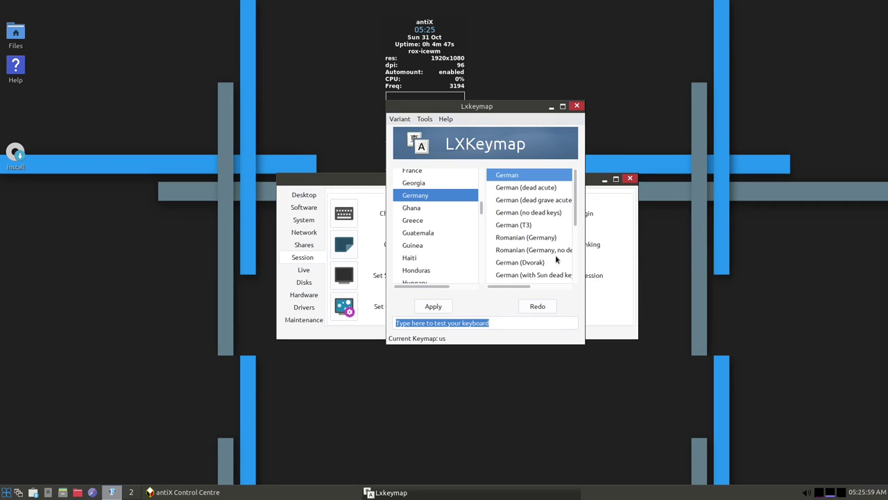
click(440, 306)
Type 'öäü' in the test field to check the layout, then close LXKeymap
click(510, 324)
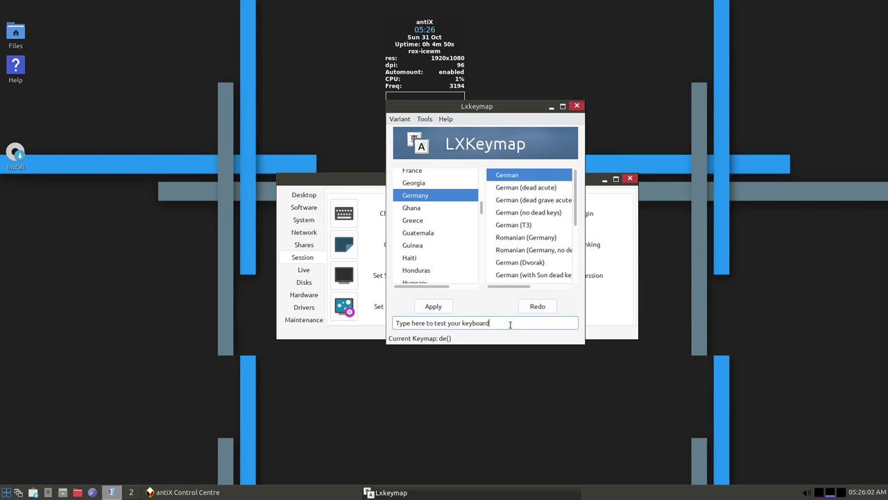
text(öäü)
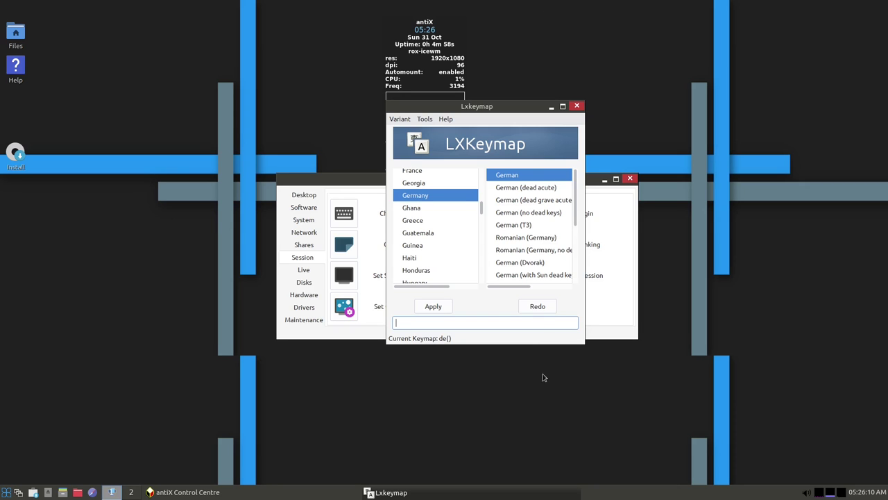
click(577, 107)
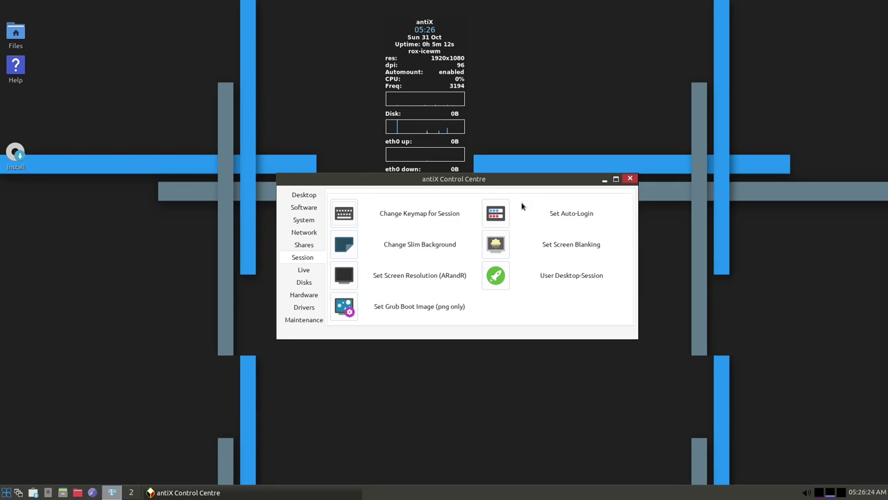
Close the Control Centre and start a ROXTerm terminal from the menu
click(629, 179)
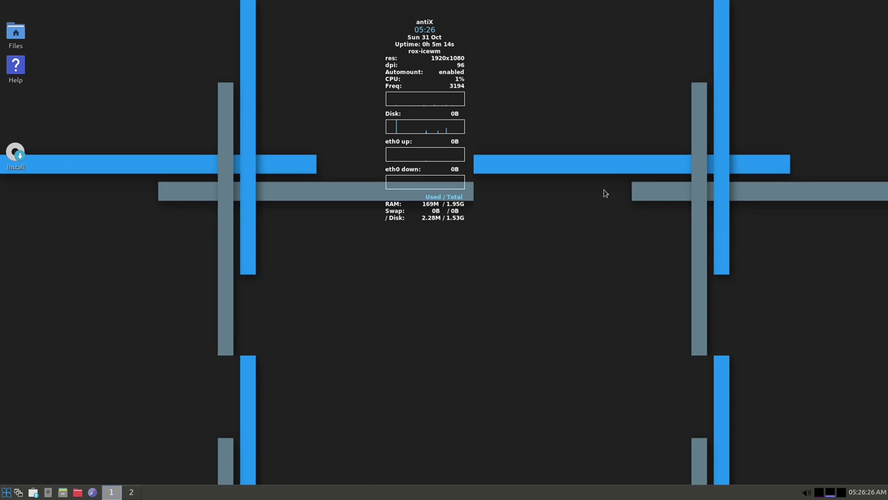
click(6, 492)
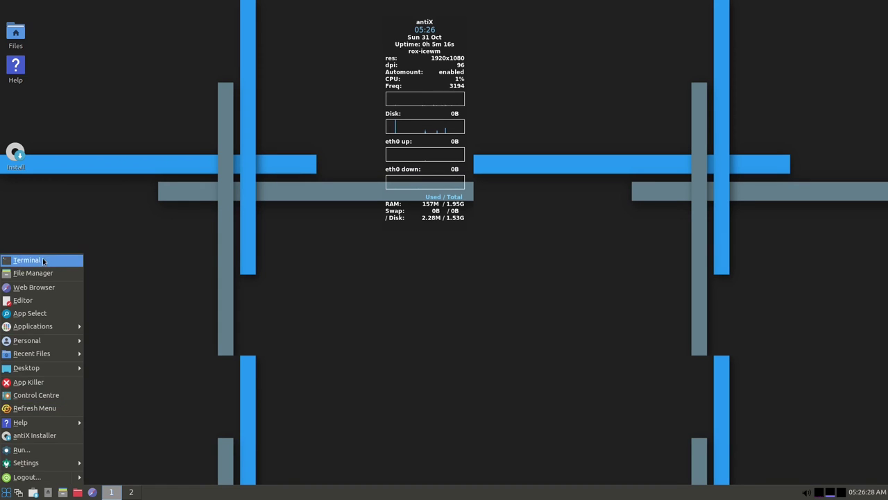
click(42, 257)
drag(203, 8, 475, 130)
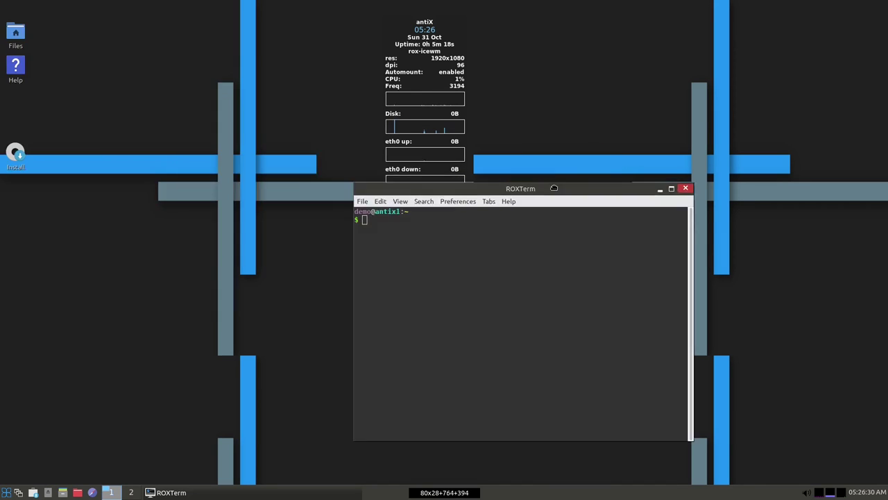
Run 'killall conky' then 'conky &' to restart conky, and close the terminal
text(k)
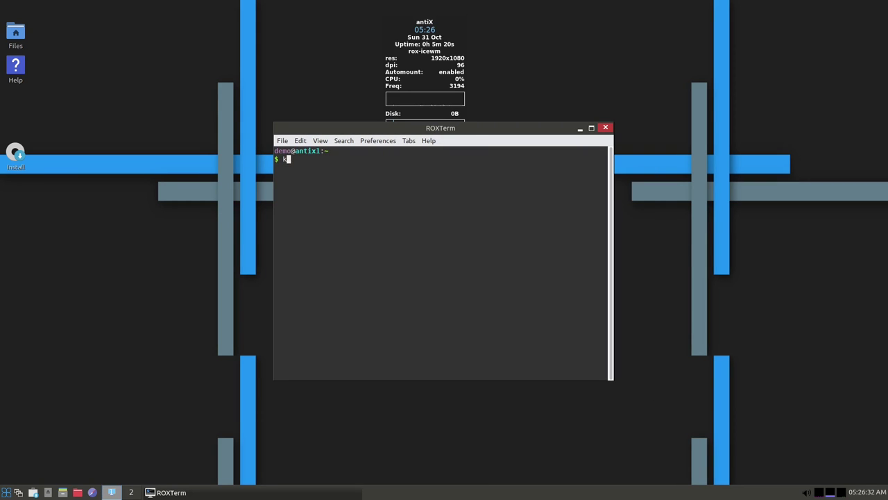
text(illall conky)
key(Return)
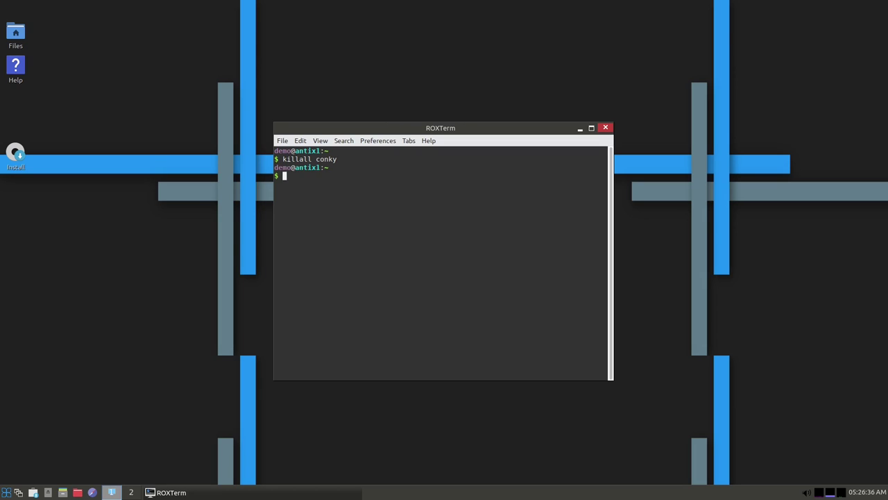
text(conky &)
key(Return)
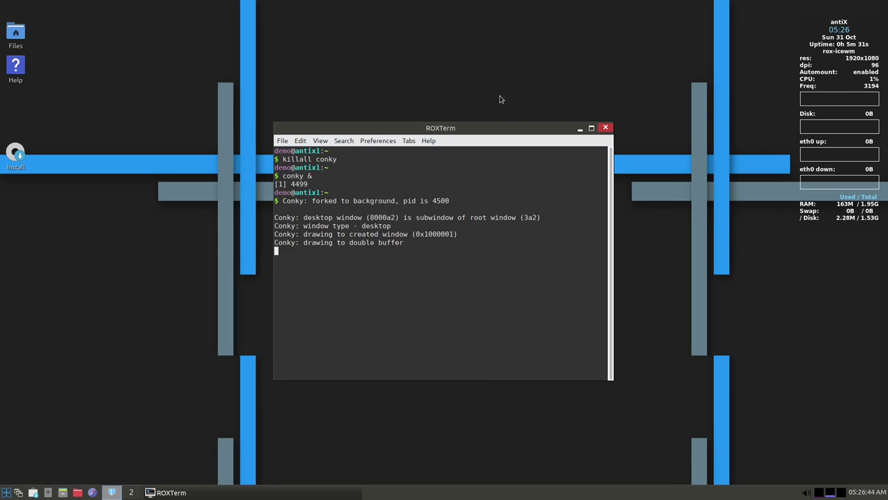
click(605, 128)
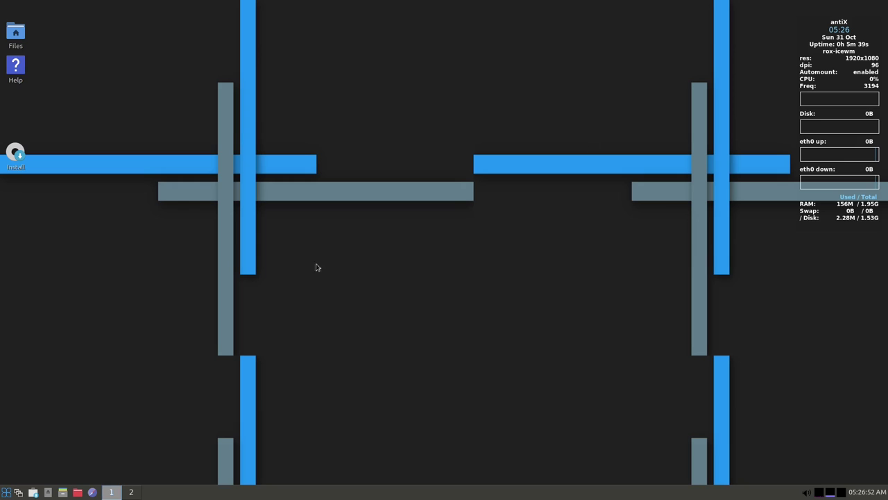
Reopen the Control Centre and launch Set Date and Time from its System tab
click(5, 492)
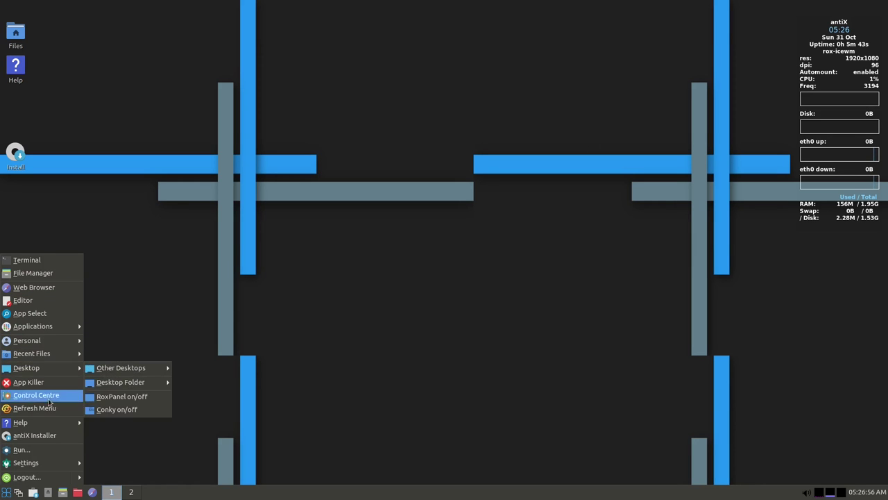
mouse_move(41, 467)
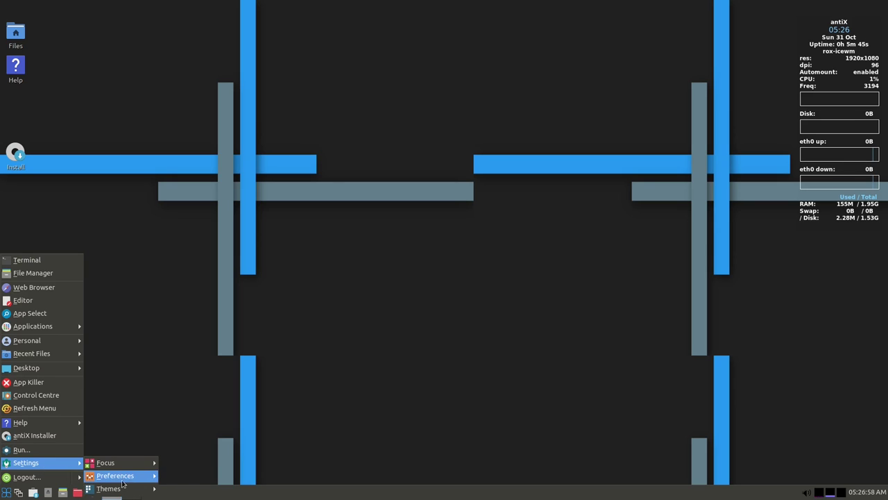
mouse_move(118, 476)
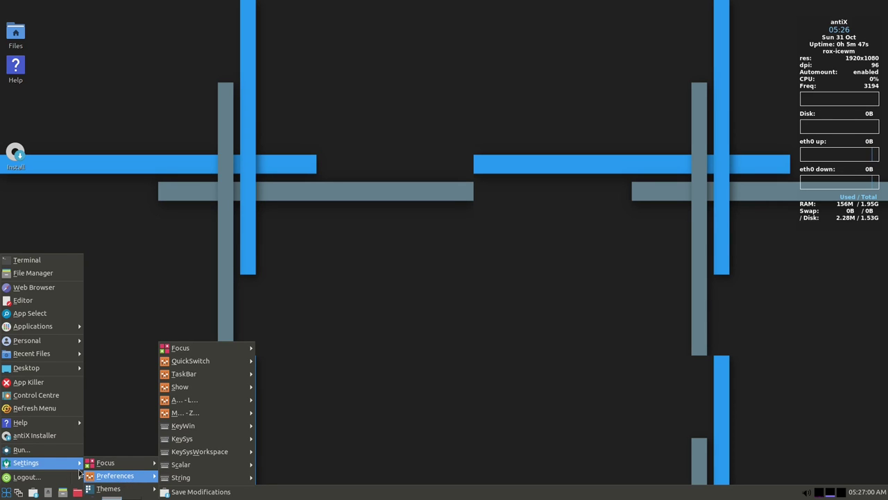
mouse_move(30, 369)
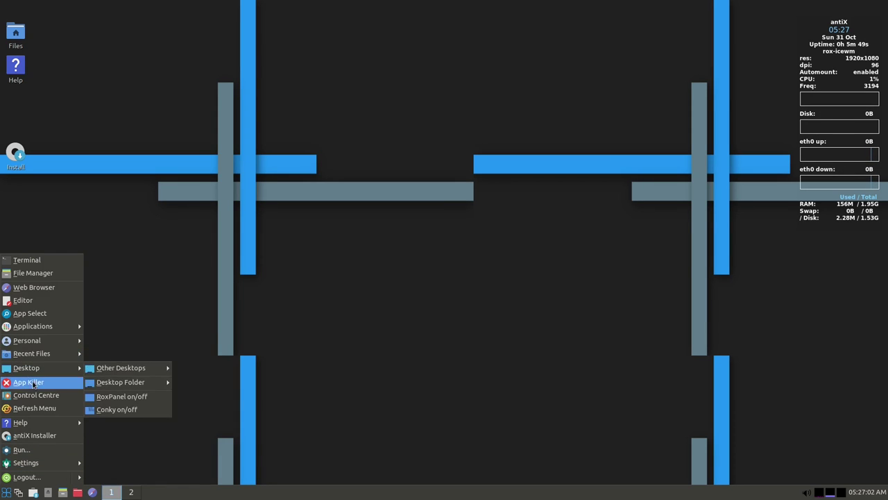
click(35, 395)
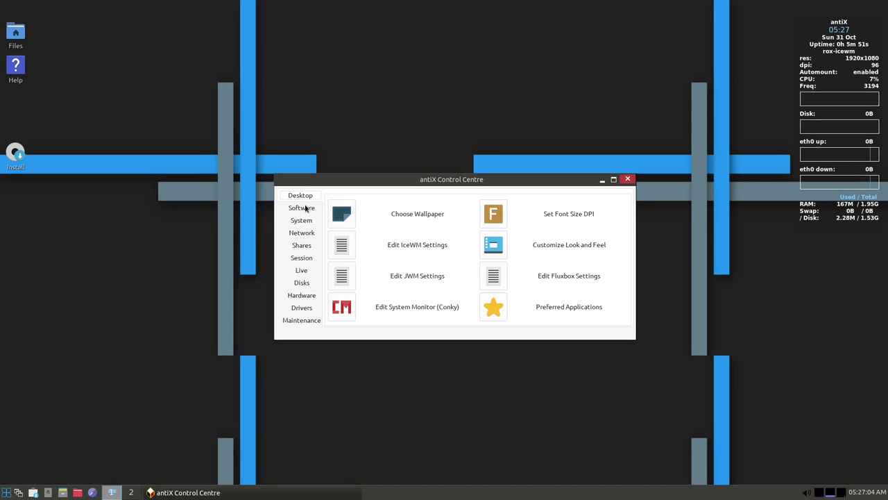
click(302, 210)
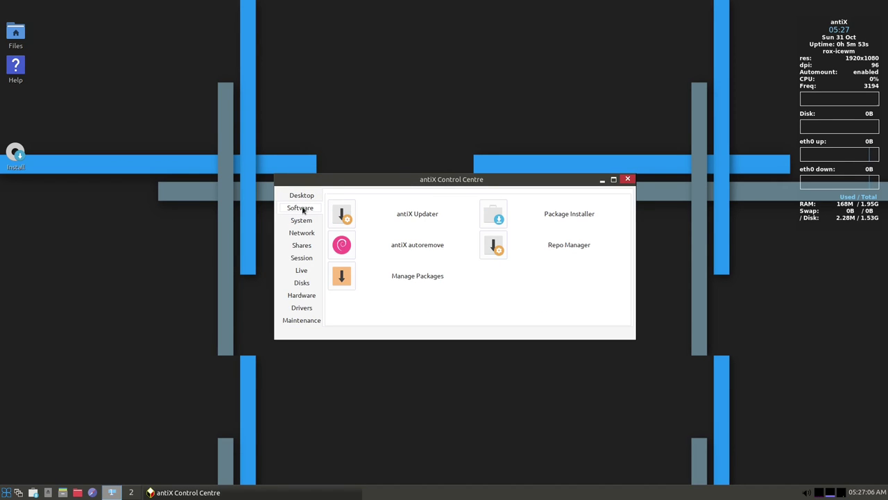
click(297, 221)
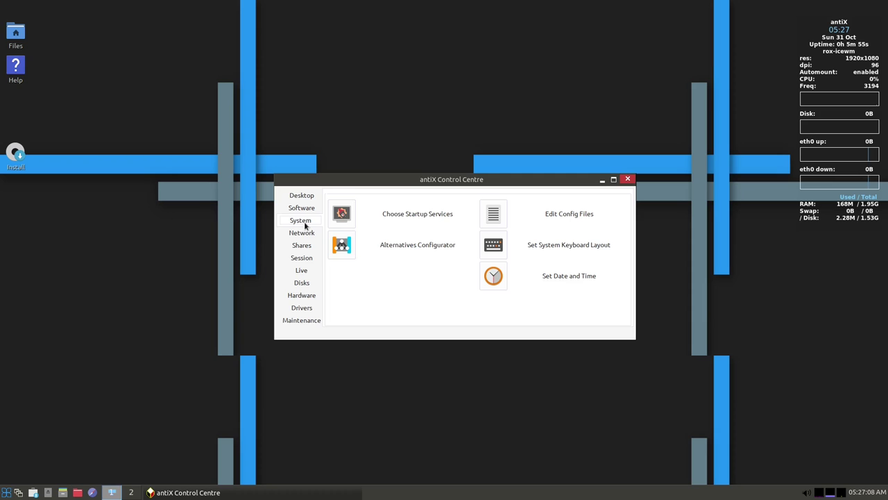
click(494, 281)
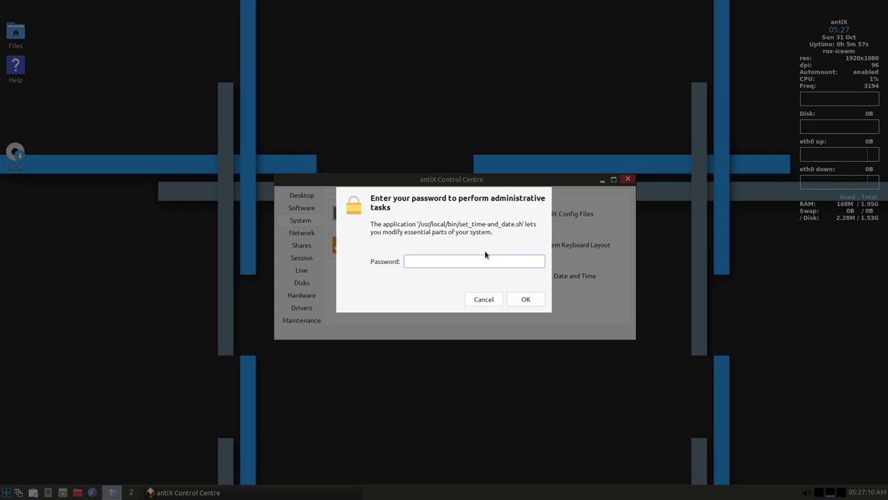
Enter the administrator password and set the time zone to Europe/Berlin
key(Return)
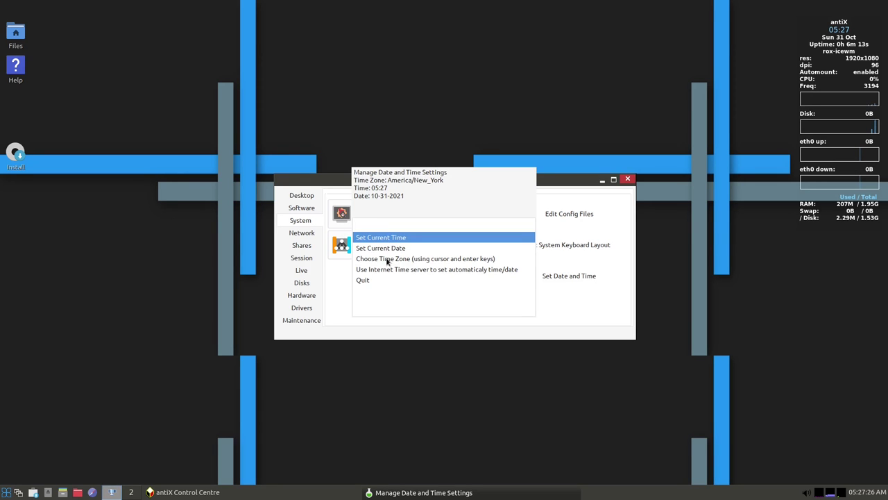
click(390, 261)
double_click(393, 262)
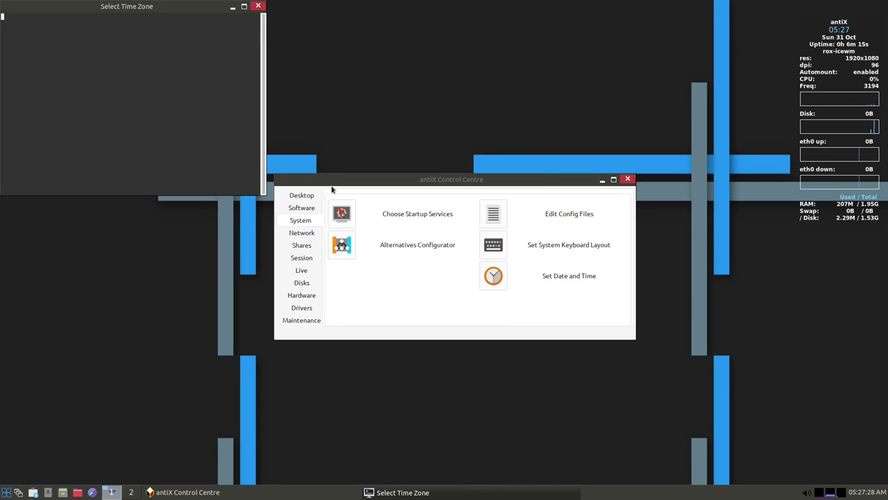
drag(111, 9, 331, 96)
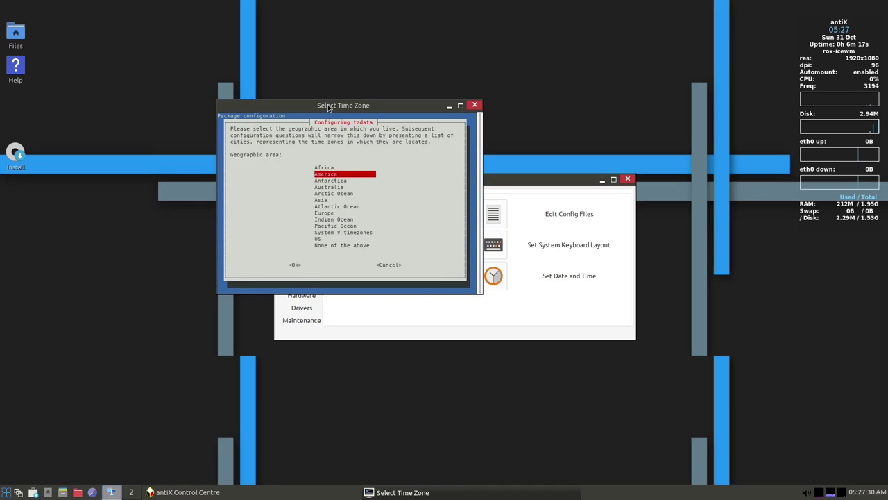
double_click(331, 95)
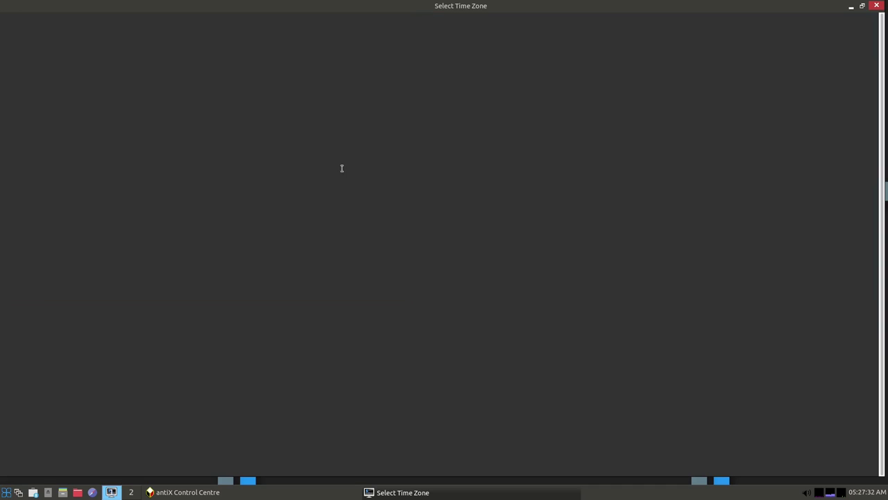
key(Down)
key(Down)
key(Down)
key(Down)
key(Down)
key(Down)
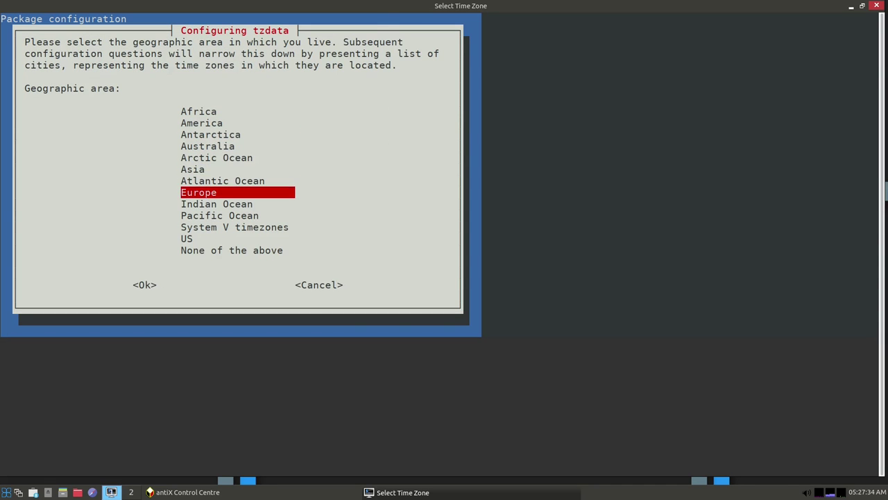
key(Return)
key(Down)
key(Down)
key(Down)
key(Down)
key(Down)
key(Down)
key(Down)
key(Down)
key(Down)
key(Down)
key(Down)
key(Down)
key(Down)
key(Down)
key(Down)
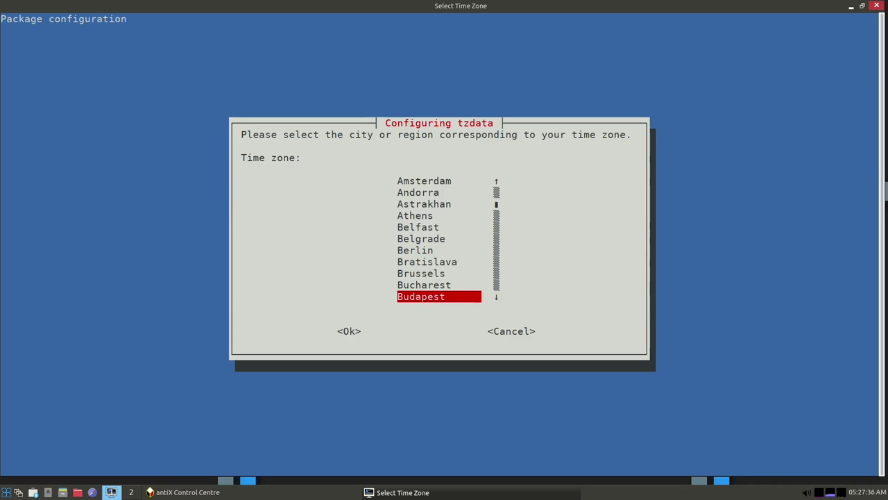
key(Up)
key(Up)
key(Up)
key(Up)
key(Up)
key(Up)
key(Up)
key(Up)
key(Up)
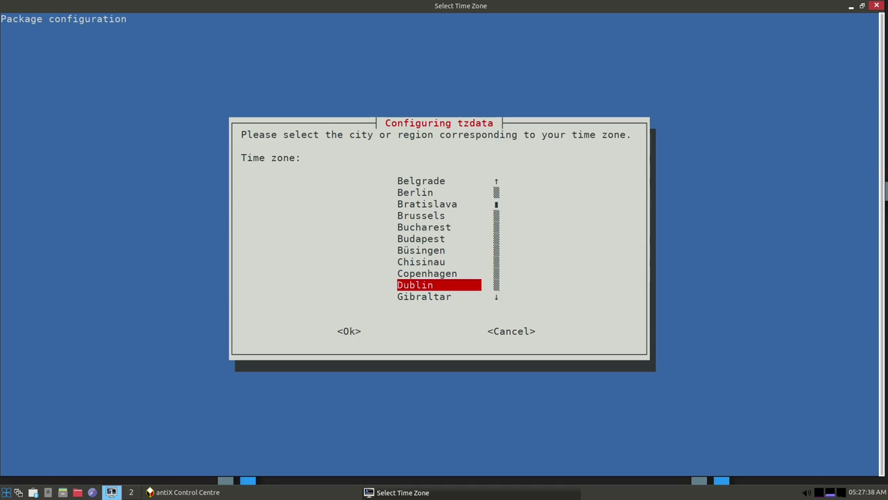
key(Return)
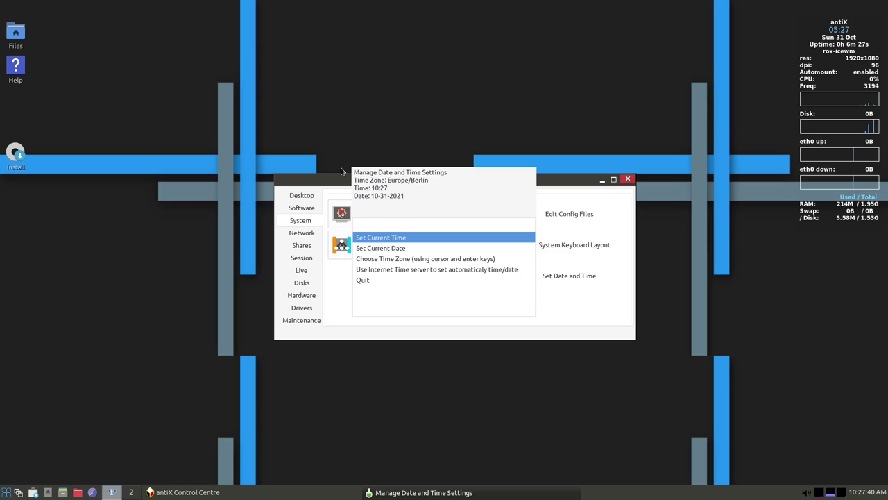
Set the date to 31 October 2021 via the calendar, sync the clock, and quit
key(Down)
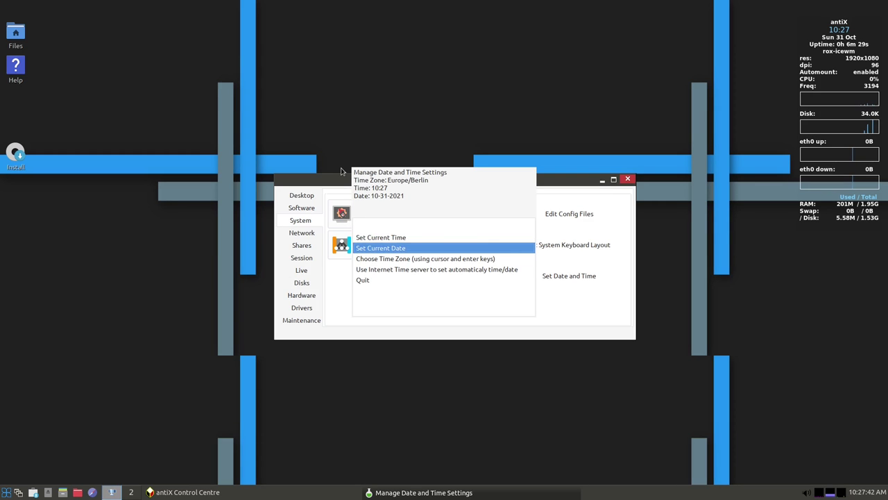
key(Return)
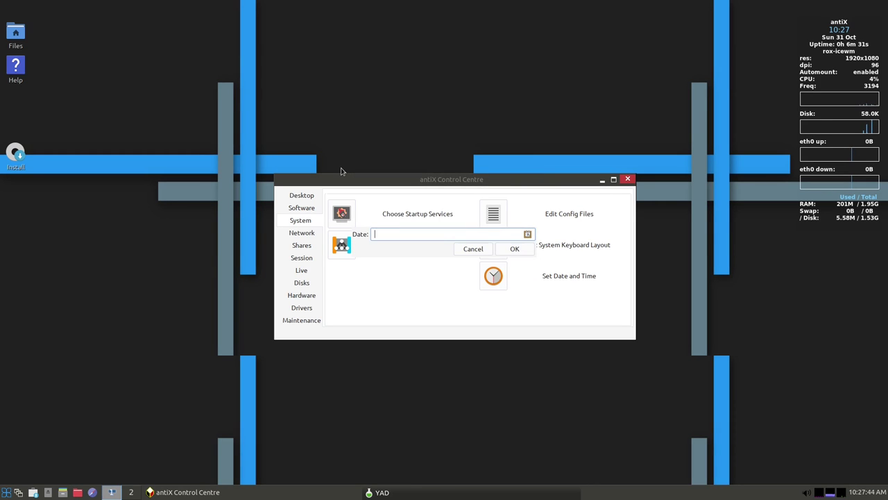
click(528, 234)
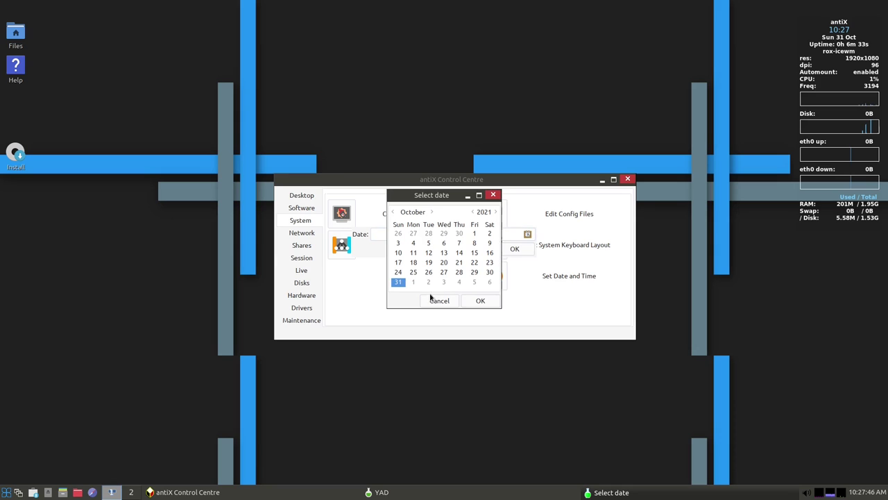
click(468, 305)
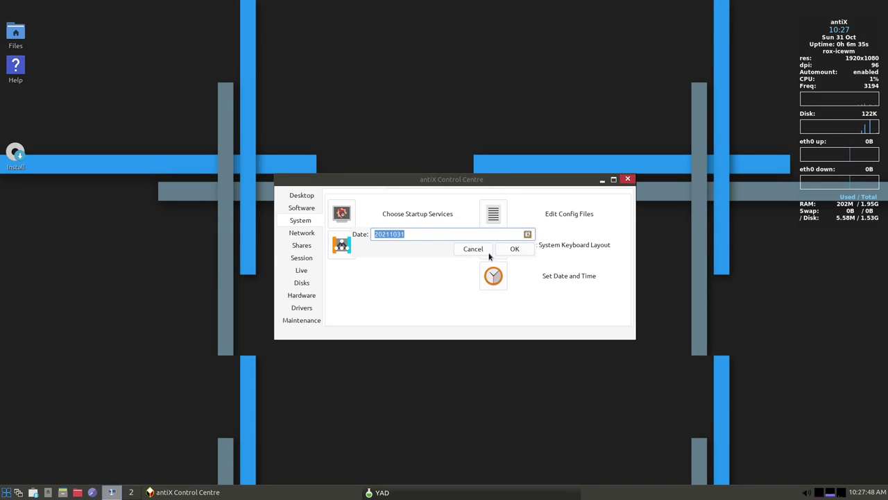
click(513, 250)
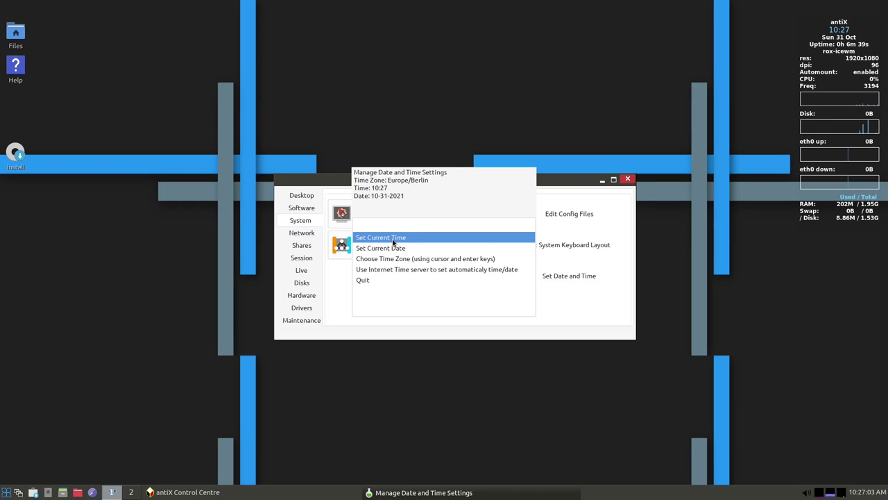
double_click(394, 273)
click(372, 281)
click(371, 280)
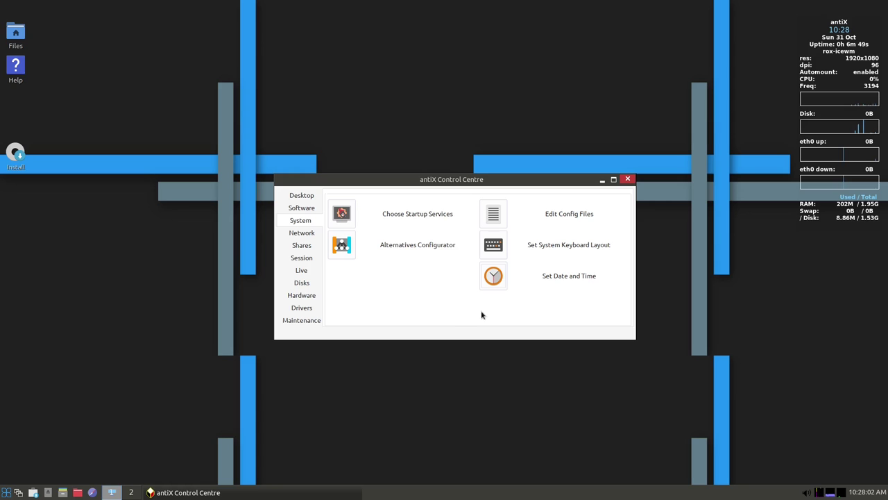
Close the Control Centre, the home folder windows and the thumbnail file window
click(627, 179)
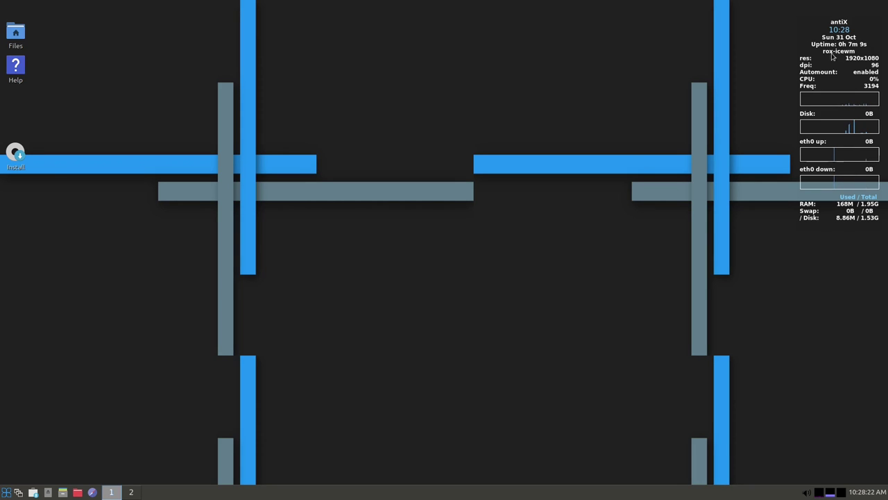
double_click(21, 36)
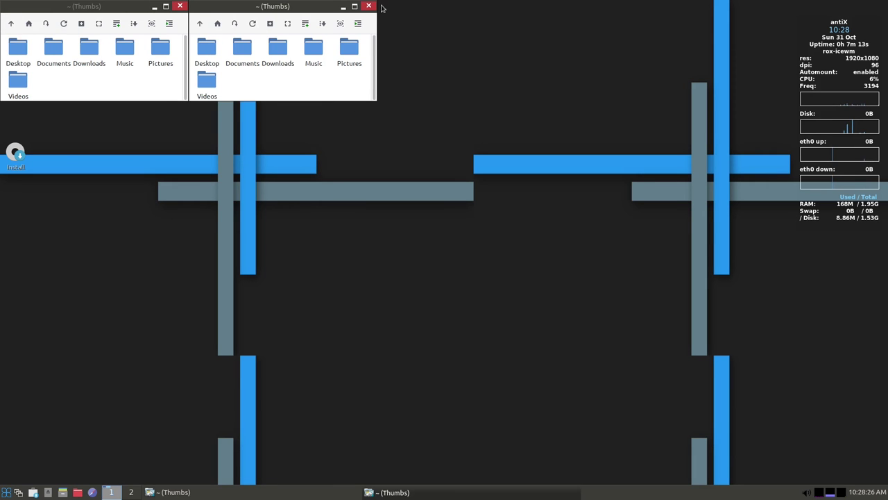
click(369, 7)
drag(131, 6, 319, 67)
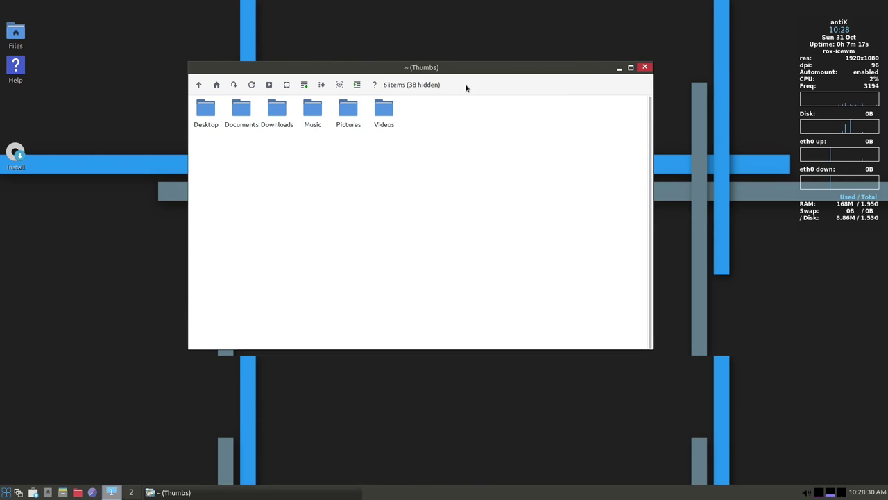
right_click(475, 71)
click(430, 283)
click(645, 67)
Launch the installer, dismiss its 'already running' error, and close the stalled installer window
double_click(14, 156)
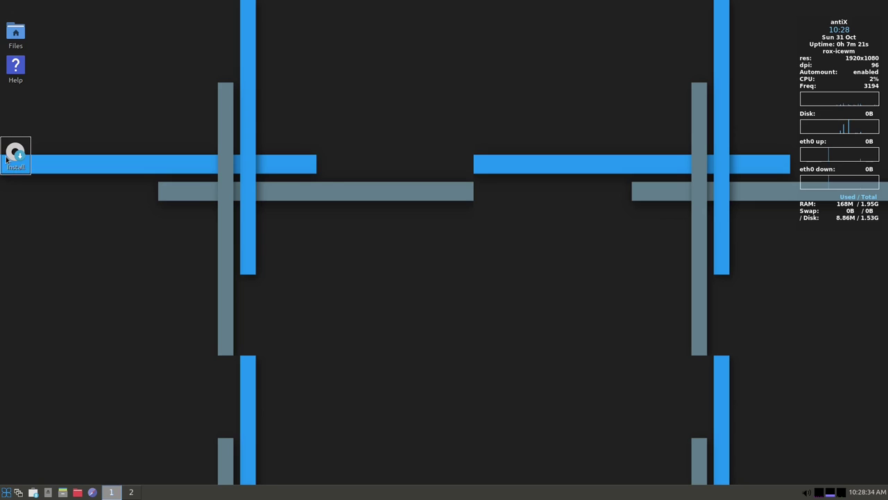
click(536, 258)
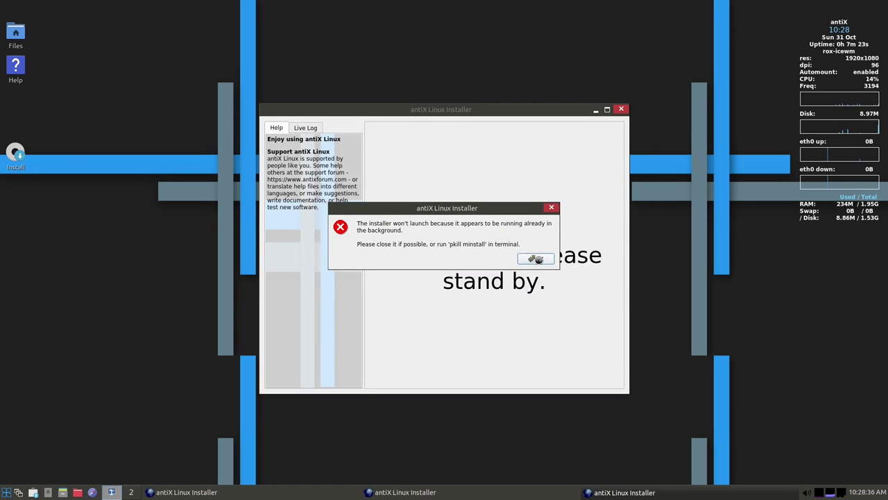
click(615, 112)
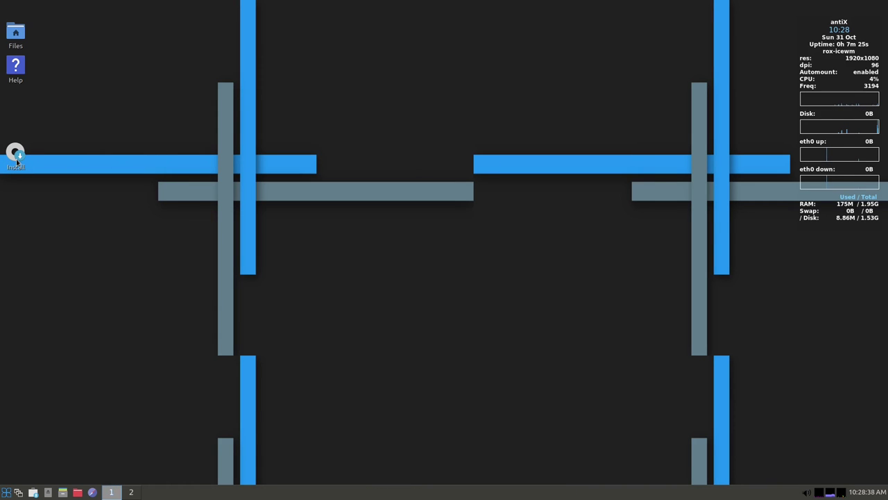
Relaunch the installer and add the German (no dead keys) keyboard layout
double_click(17, 161)
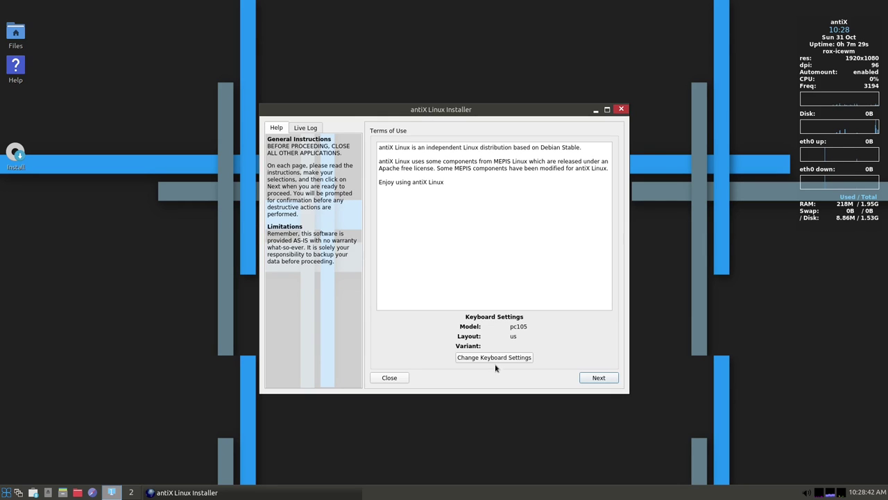
click(494, 358)
drag(184, 7, 534, 127)
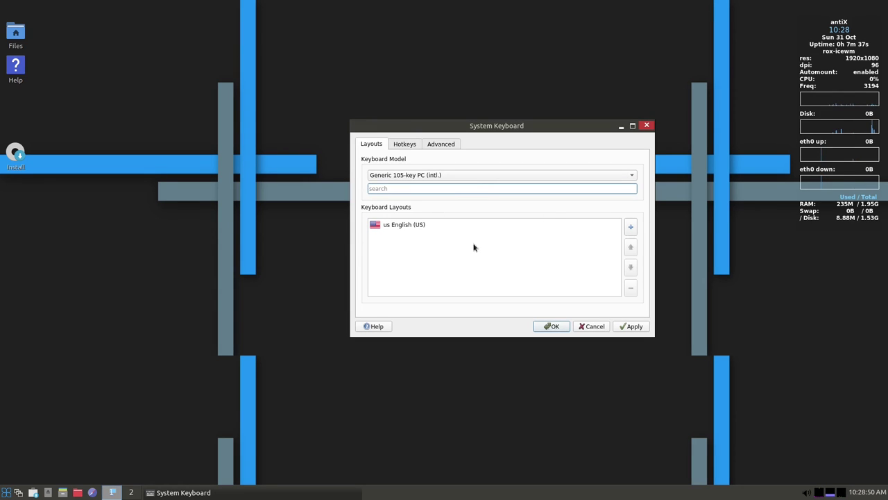
click(413, 142)
click(369, 145)
click(630, 226)
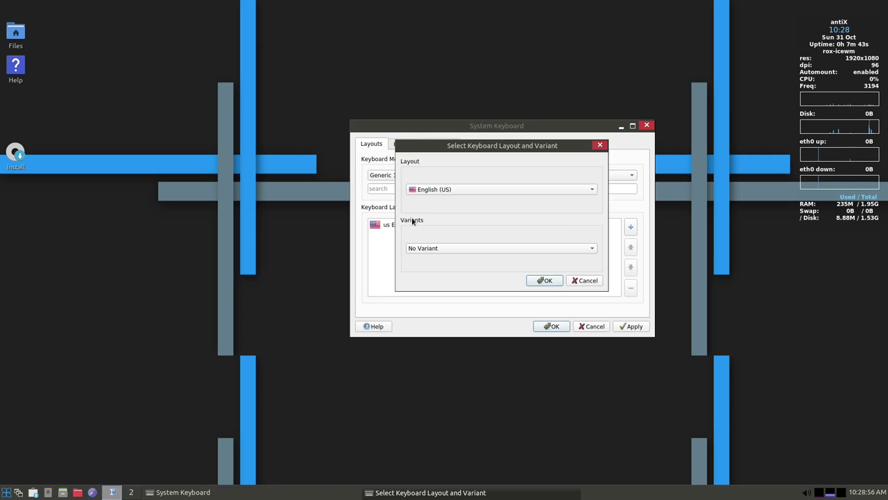
click(455, 186)
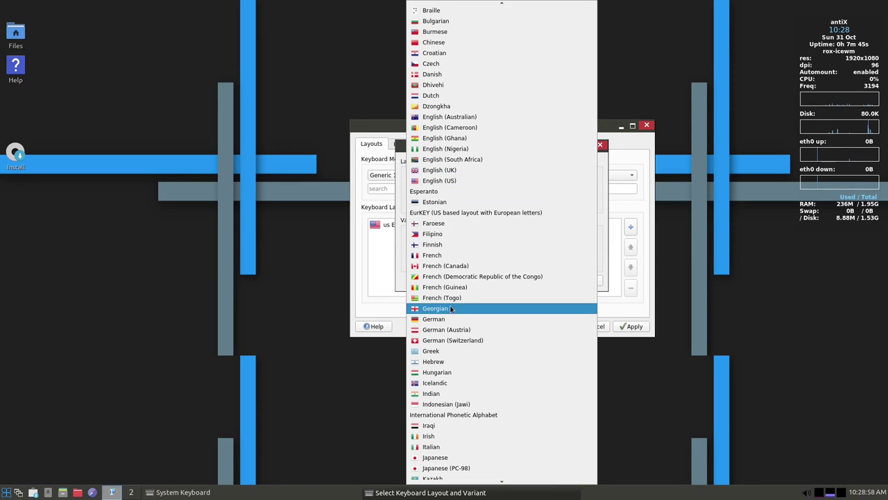
click(463, 318)
click(484, 247)
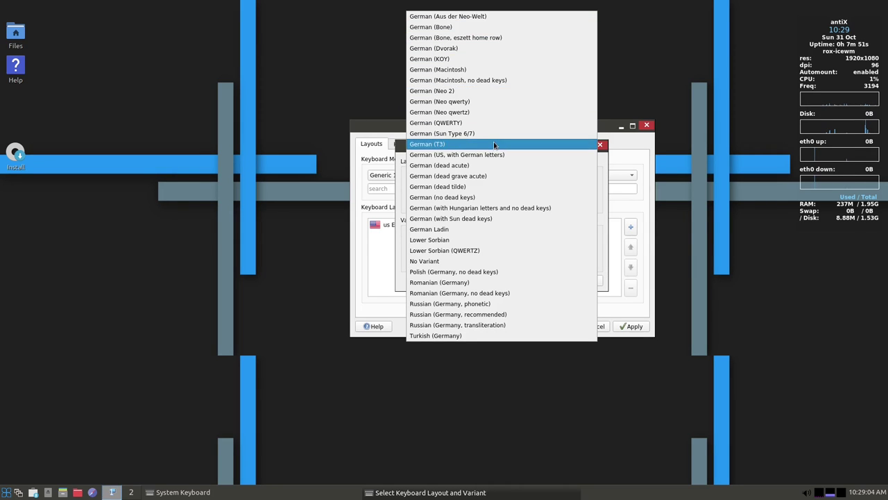
click(483, 198)
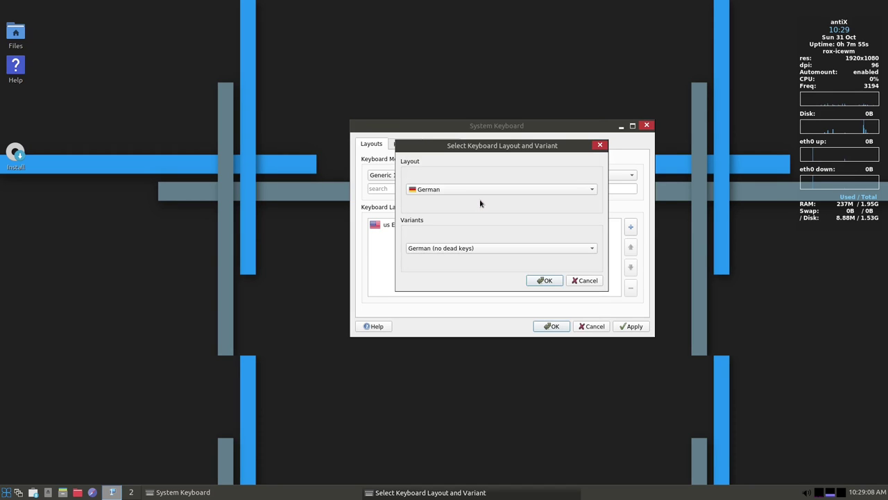
click(553, 282)
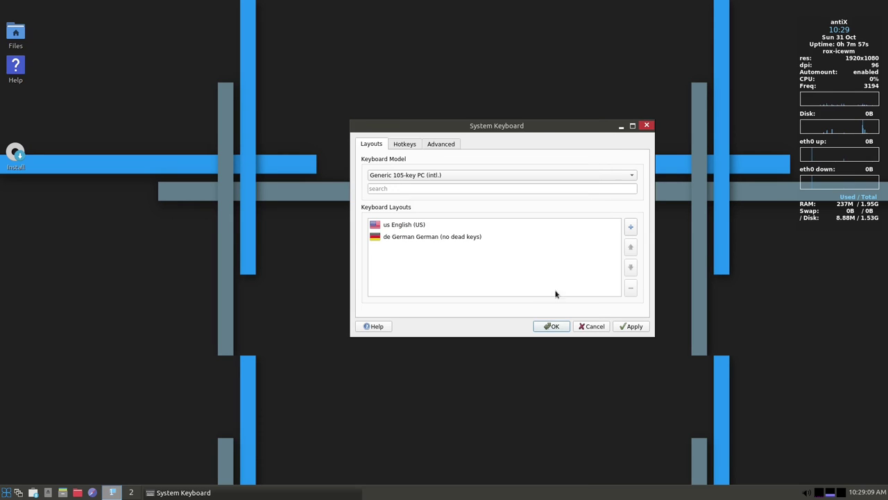
Remove the English (US) layout and apply the keyboard settings
click(448, 225)
click(630, 290)
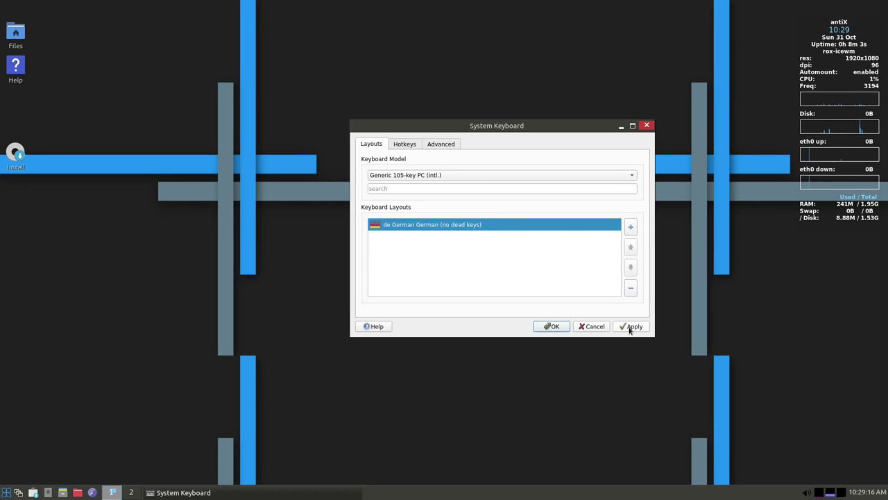
click(554, 326)
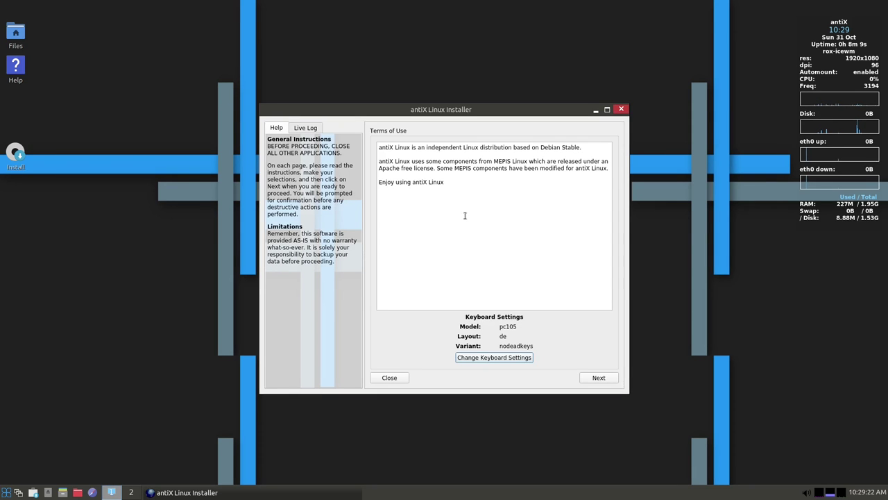
Keep 'Regular install using the entire disk', slide all 47 GB to root, and continue
click(600, 379)
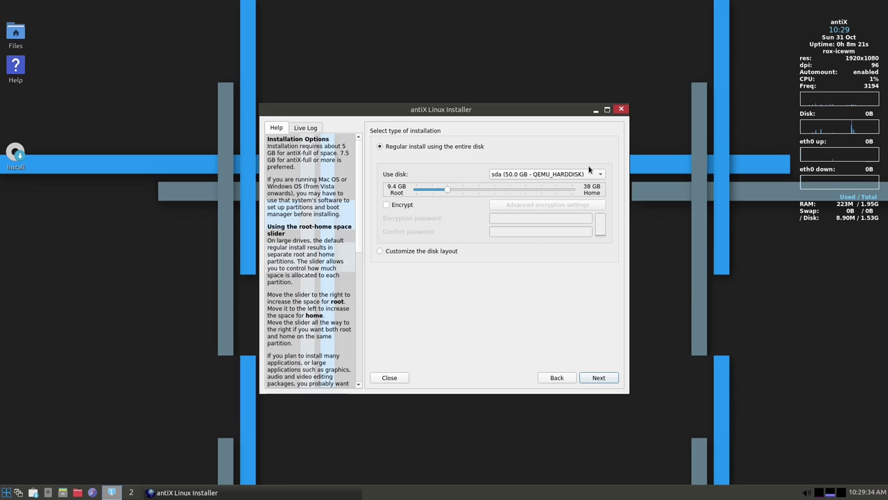
click(379, 253)
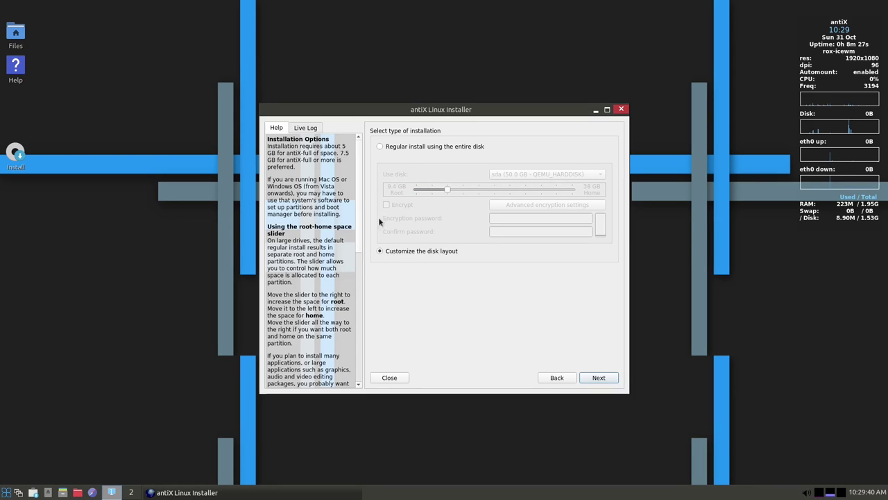
click(380, 148)
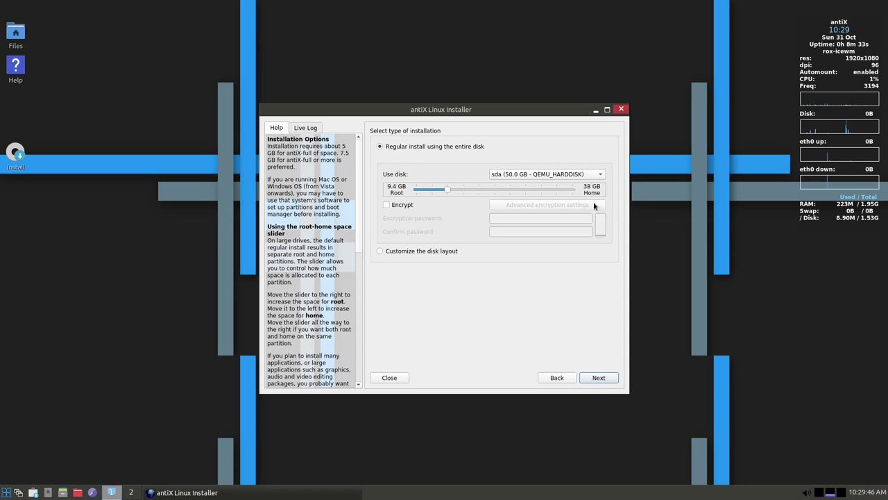
click(449, 194)
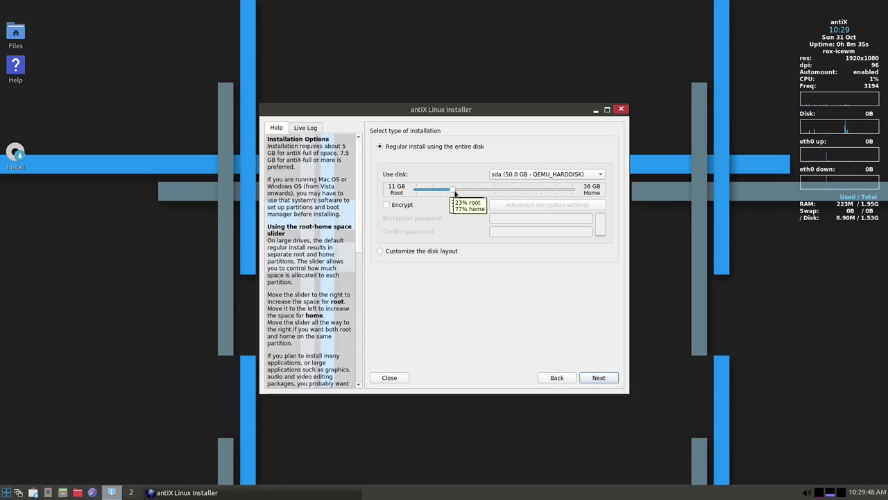
drag(448, 194, 573, 194)
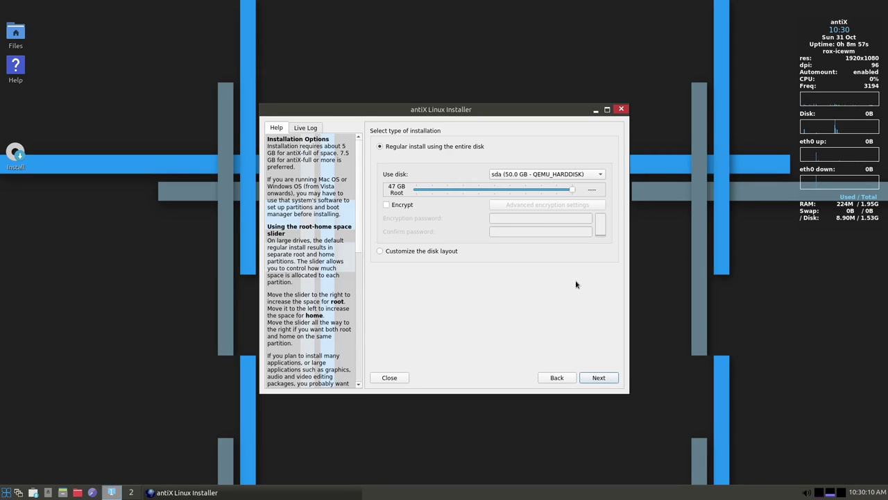
click(599, 377)
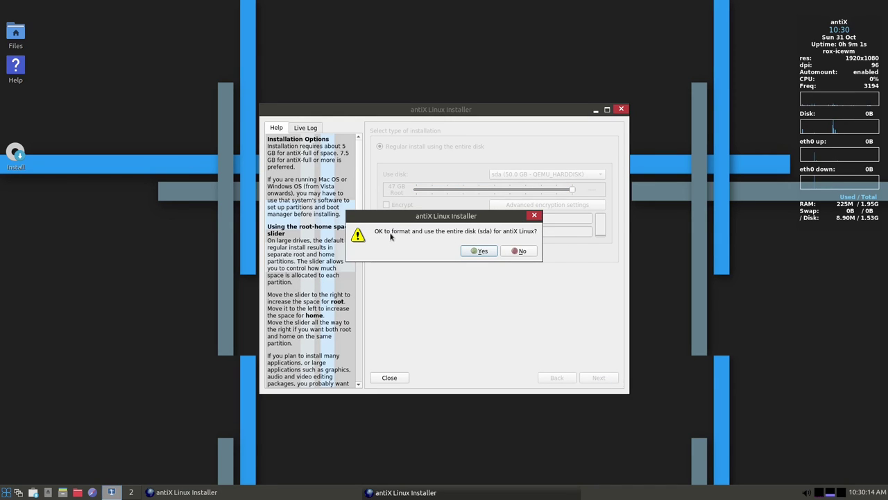
Approve formatting sda, keep the default boot method, and rename the computer from antix1 to antix
click(478, 251)
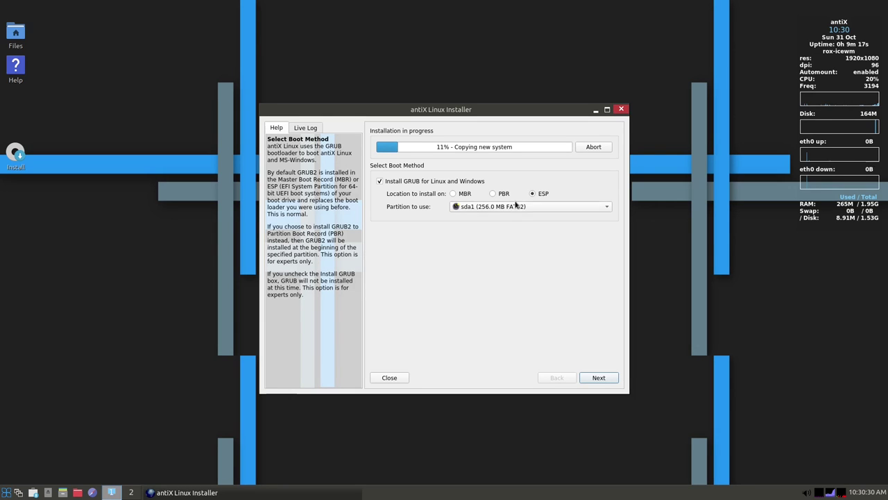
click(599, 378)
double_click(530, 180)
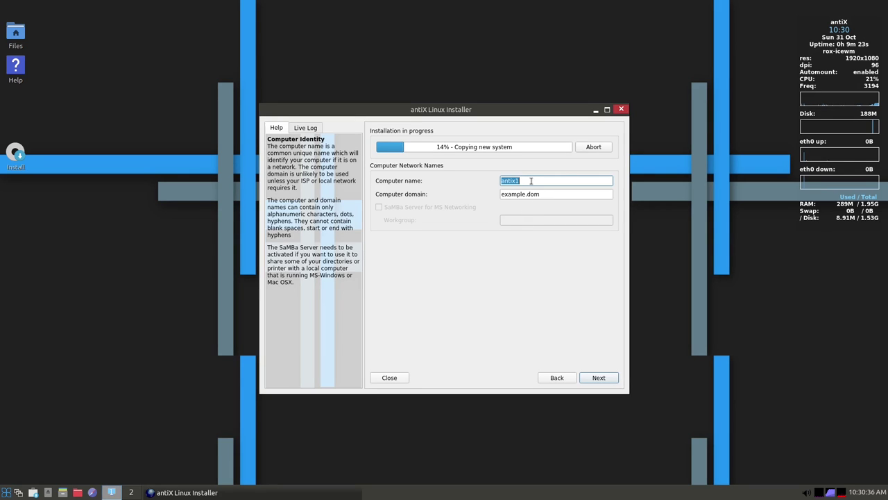
click(531, 180)
key(BackSpace)
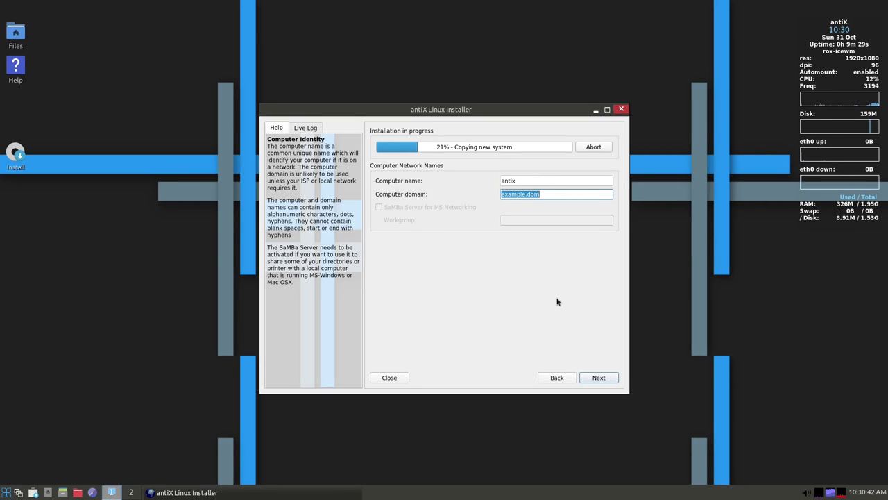
Choose the Deutschland - Deutsch locale, make the system clock use local time, and review the services list
click(599, 377)
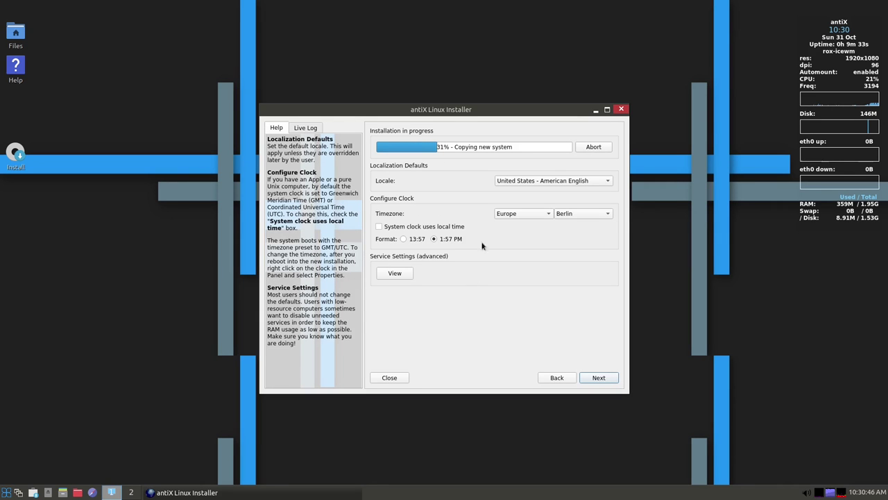
click(559, 184)
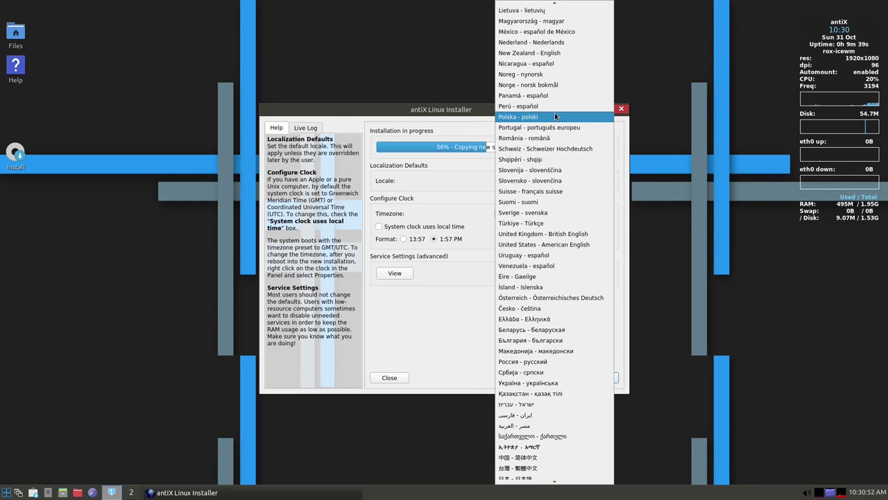
scroll(551, 139, up, 5)
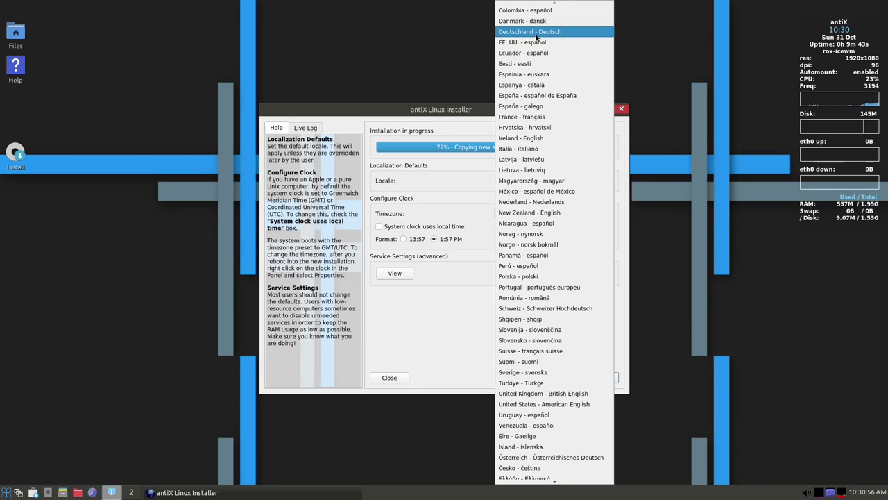
click(537, 32)
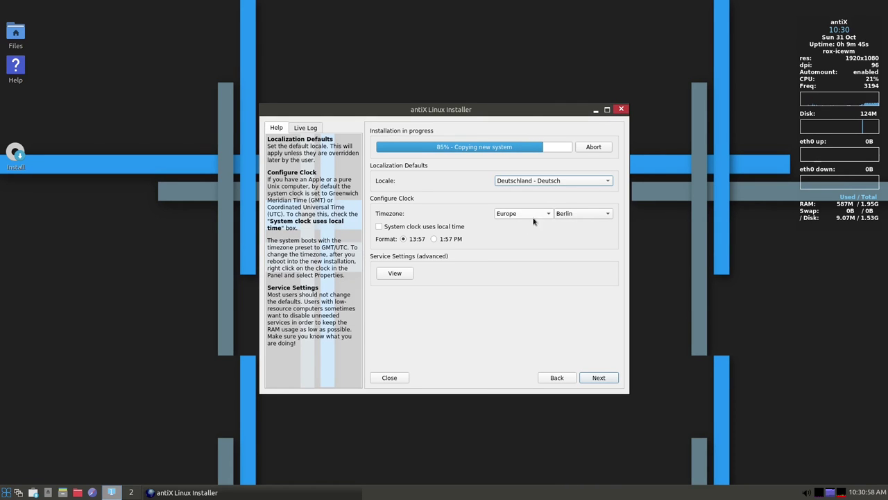
click(379, 227)
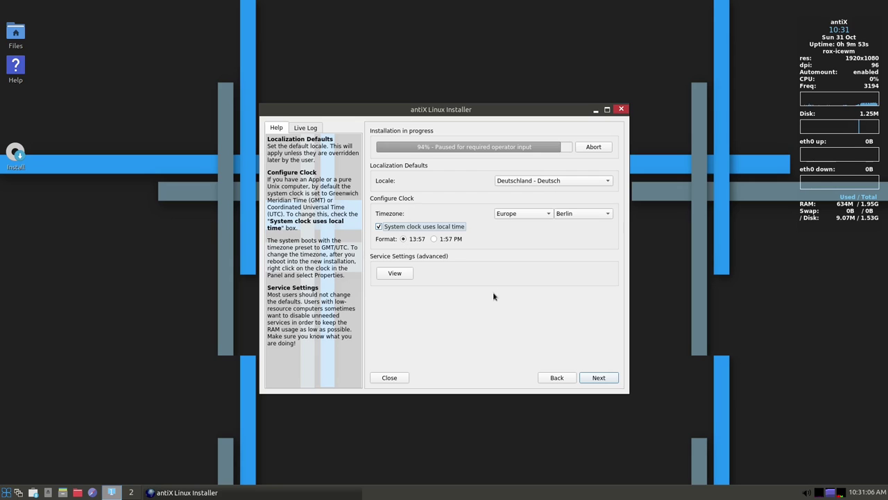
click(405, 274)
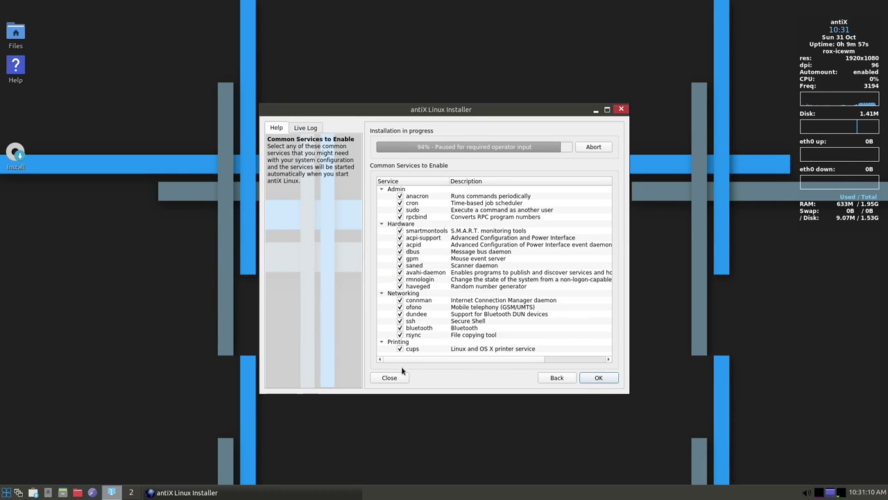
click(589, 377)
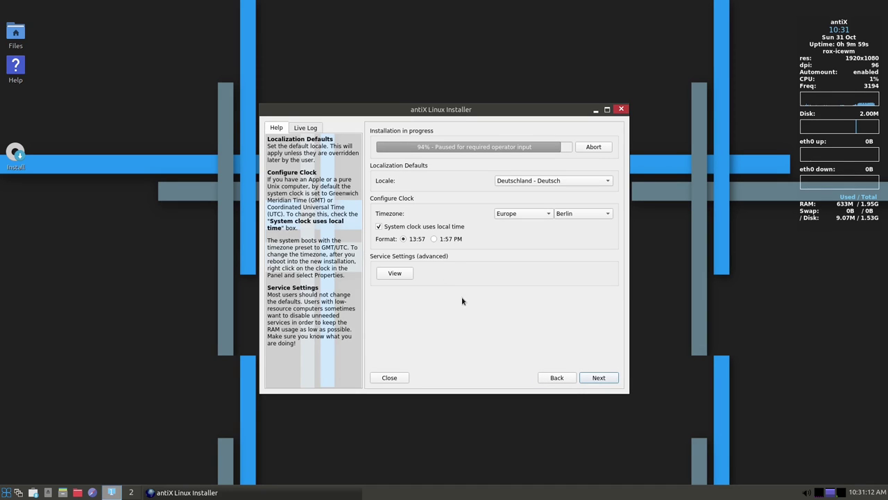
Enter the default user's login details with a matching password and confirmation
click(602, 377)
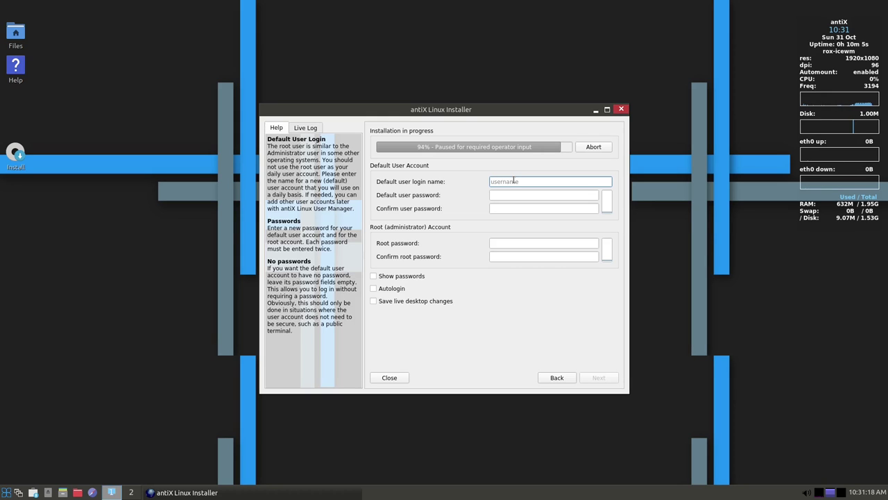
key(Tab)
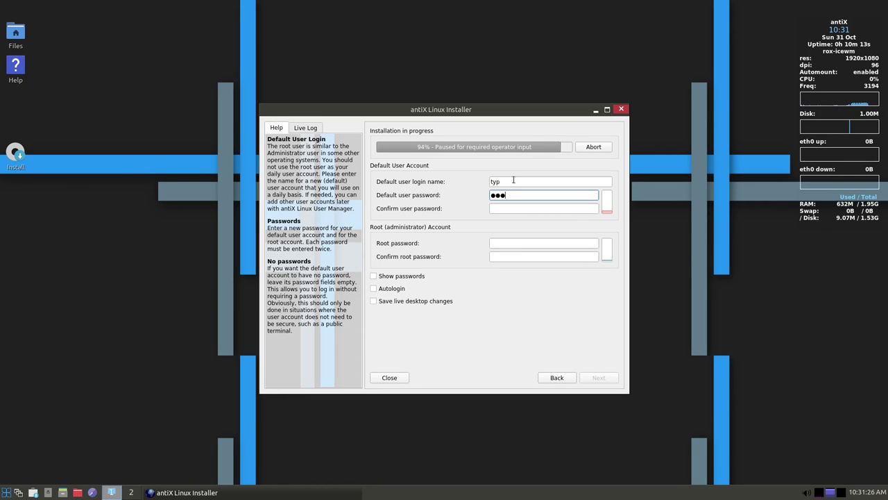
key(Tab)
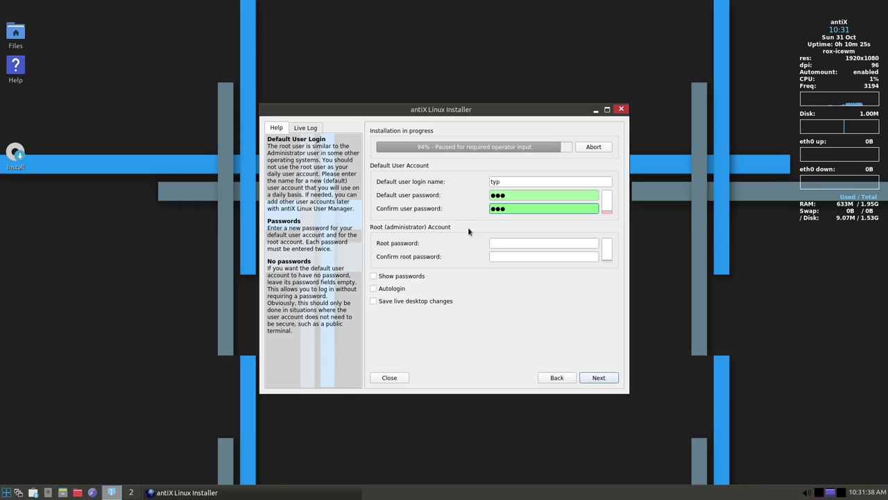
Enter and confirm the root password, then continue the installation
click(521, 244)
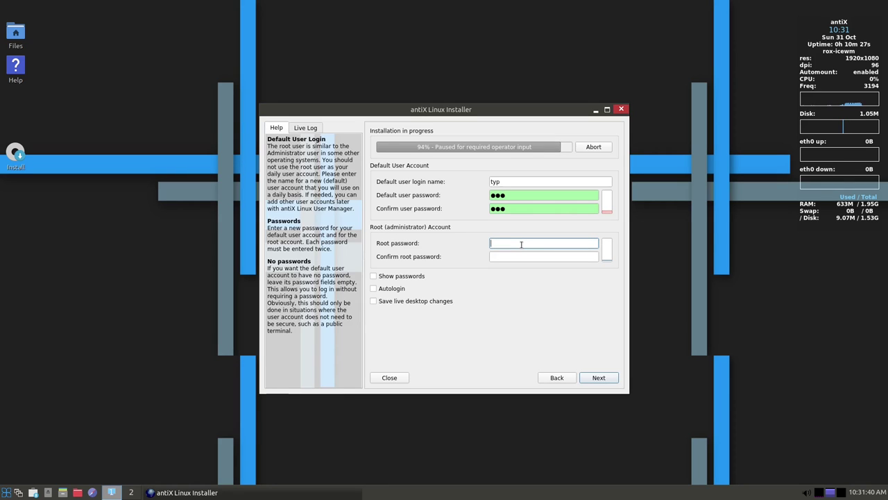
key(Tab)
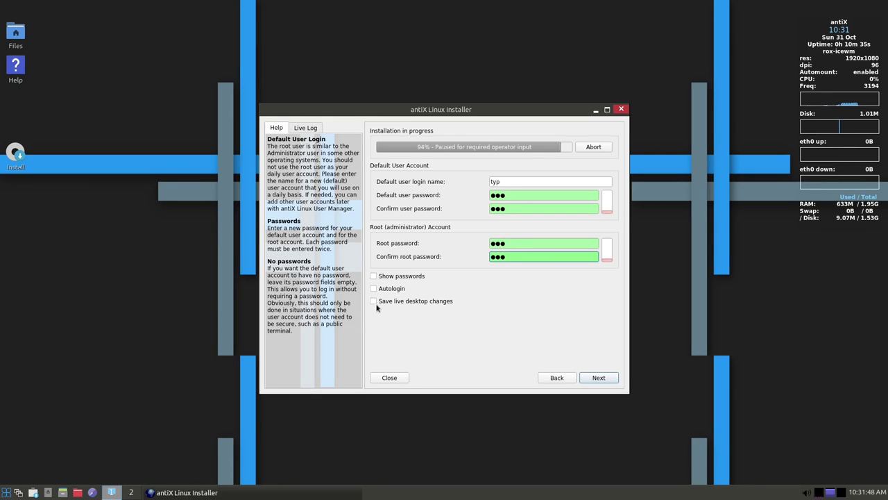
click(595, 378)
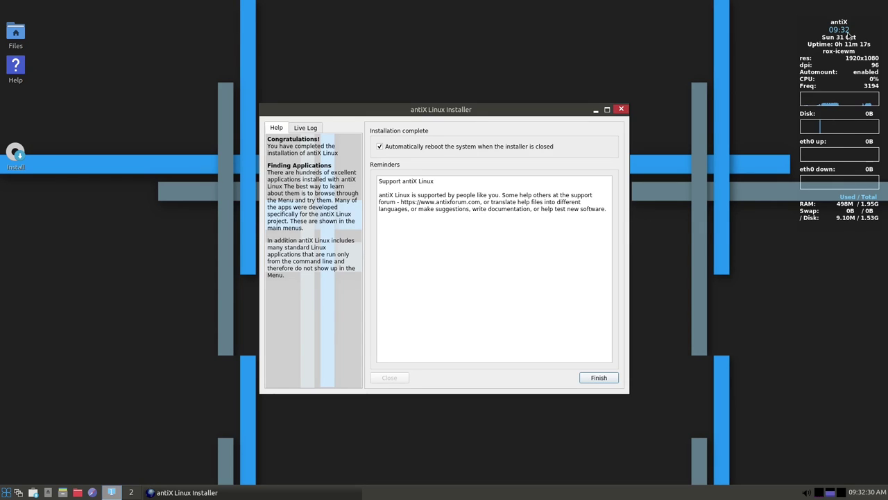
Finish the completed installation with auto-reboot left enabled
click(598, 380)
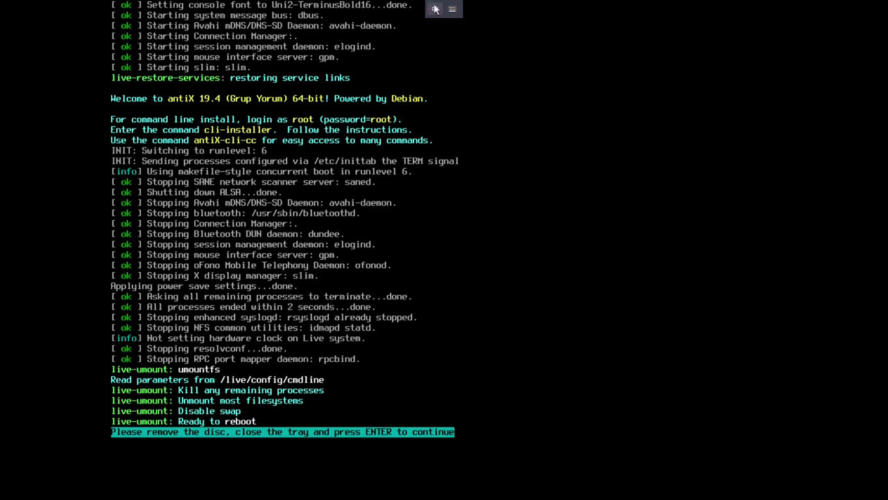
Clear the antiX ISO from the VM's SATA CDROM 1 and apply the change
click(437, 6)
click(474, 42)
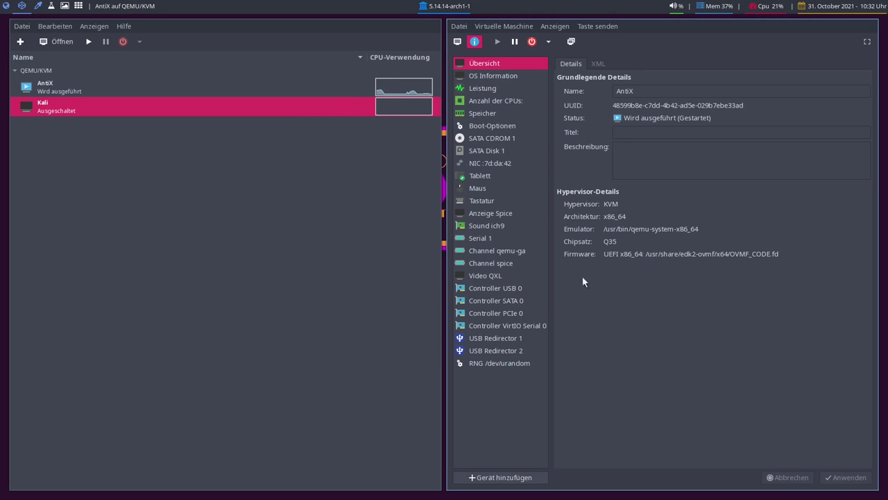
click(488, 138)
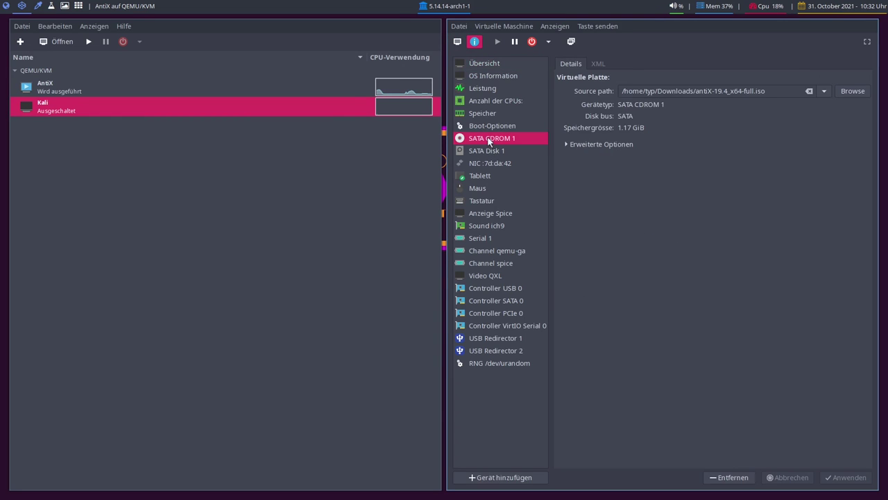
click(809, 91)
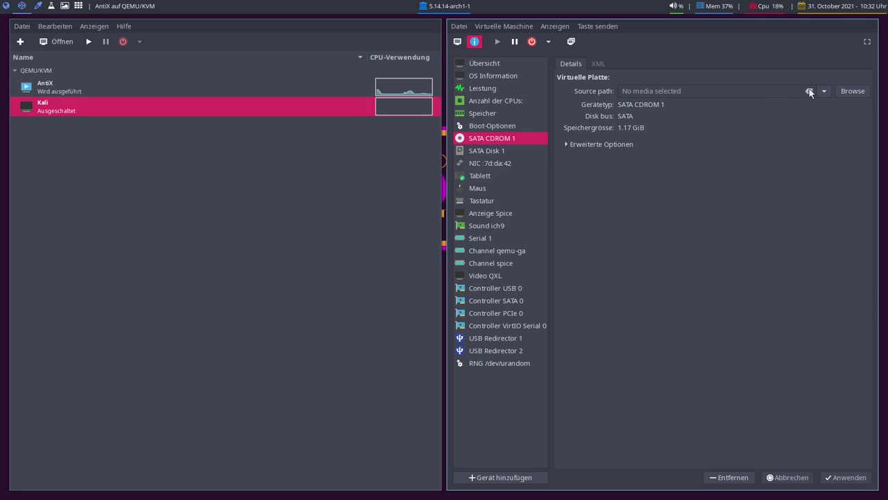
click(855, 476)
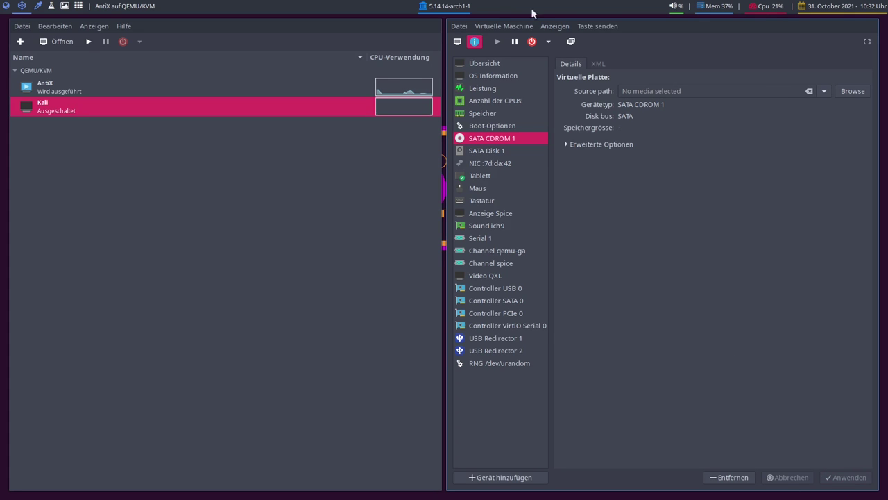
Return to the fullscreen VM console and continue the reboot without the disc
click(458, 41)
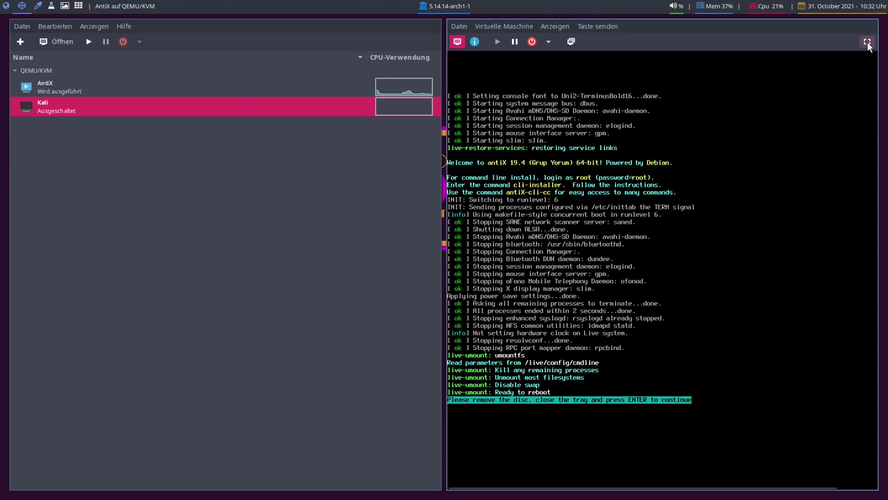
click(867, 42)
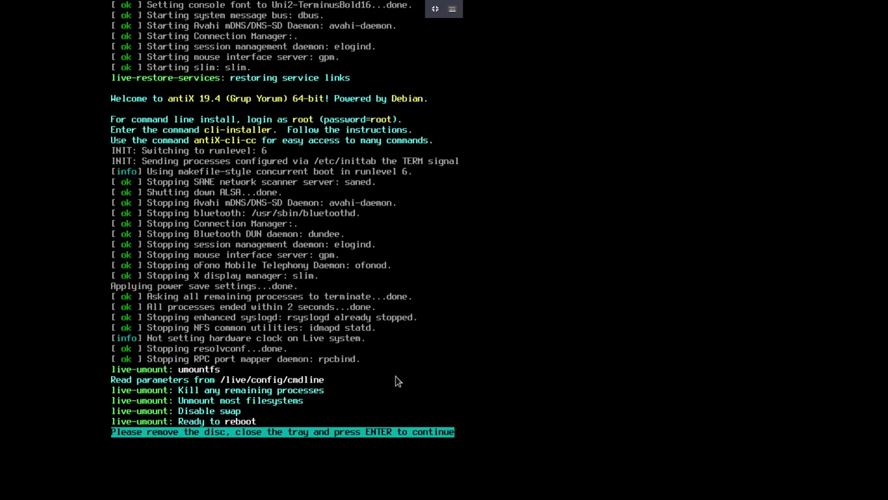
key(Return)
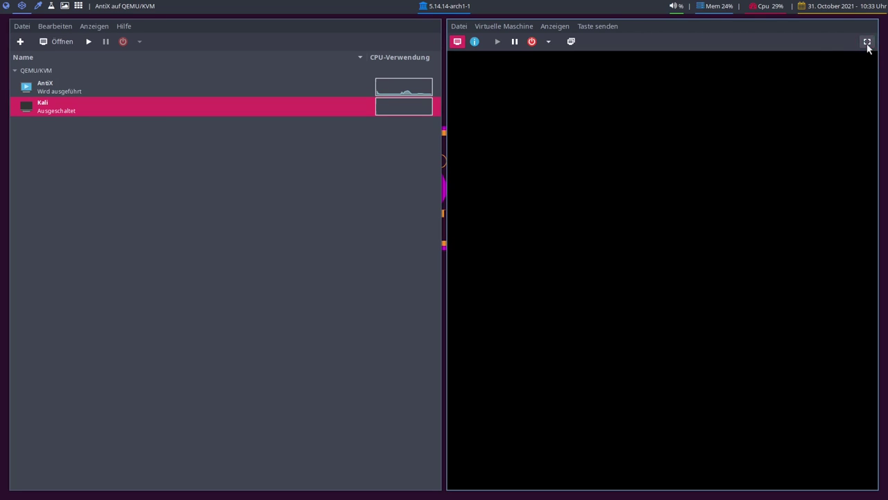
click(866, 41)
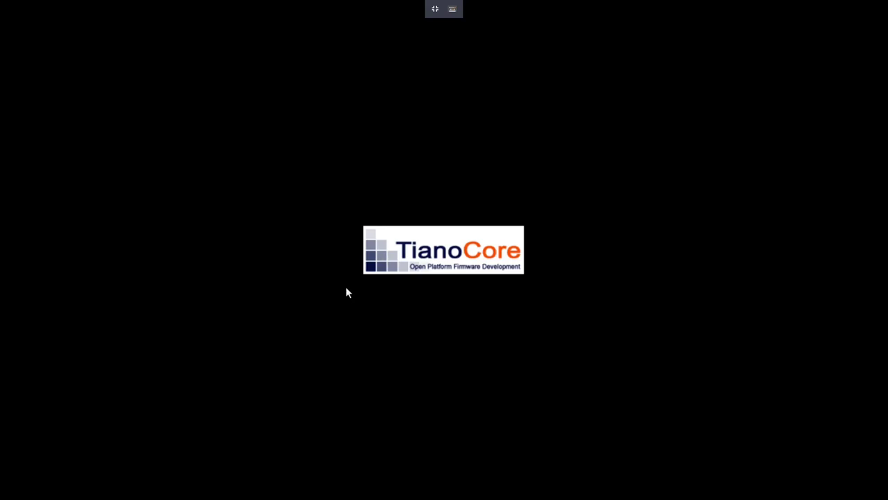
Stop the GRUB countdown and boot the antiX-19.4 Grup Yorum entry
key(Down)
key(Up)
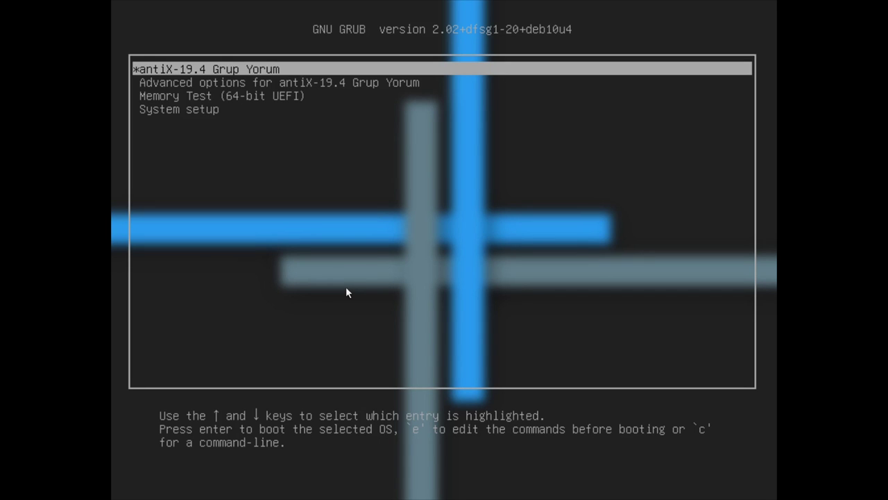
key(Down)
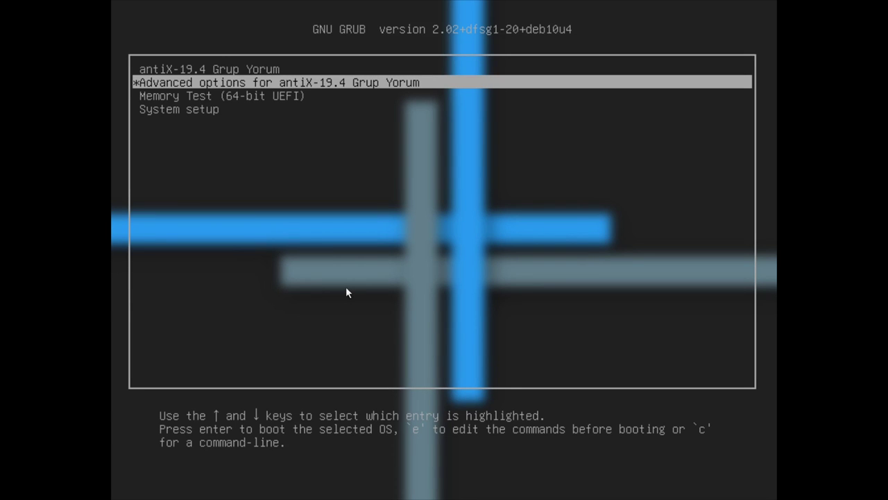
key(Up)
key(Return)
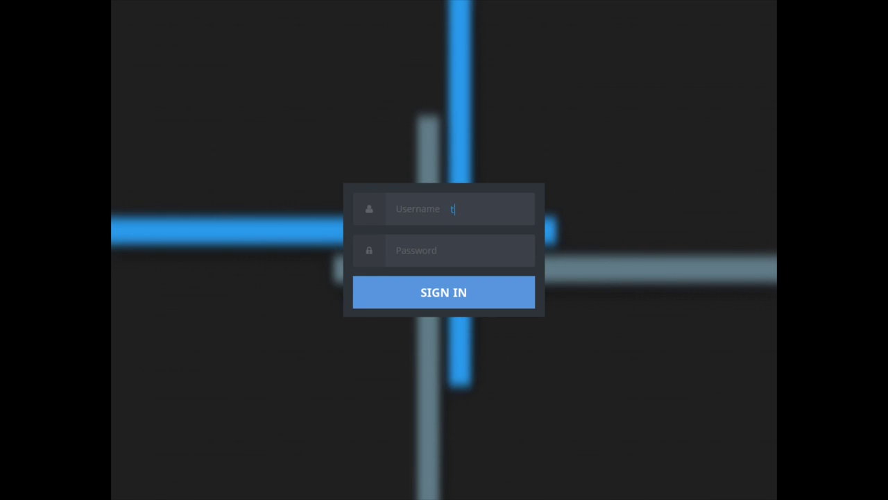
Log in with the new user's username and password
key(Return)
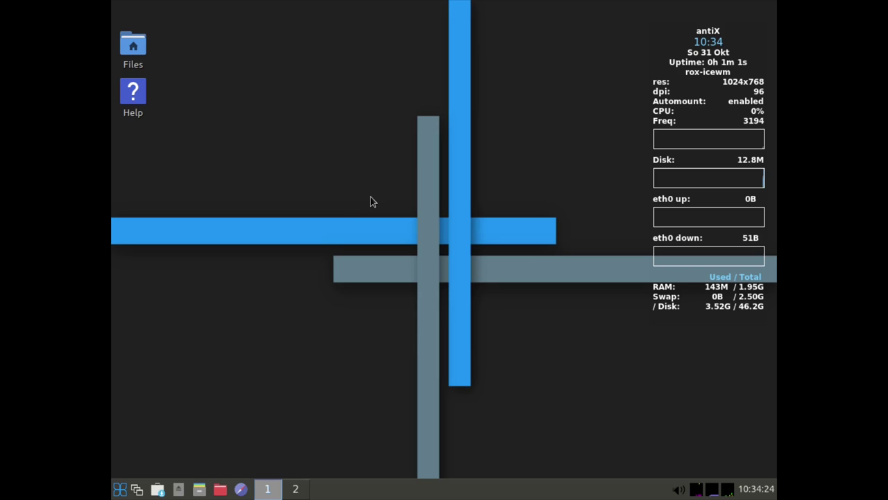
Open the Control Centre's Session screen resolution editor (ARandR)
click(120, 490)
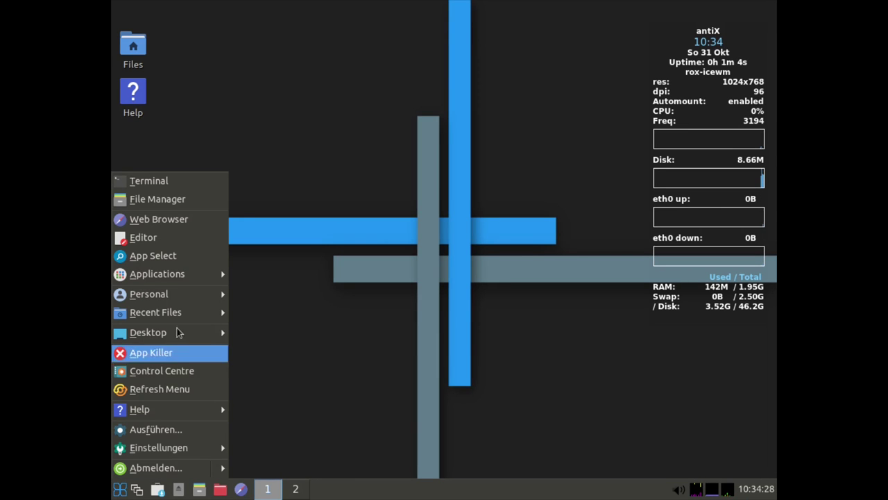
click(184, 371)
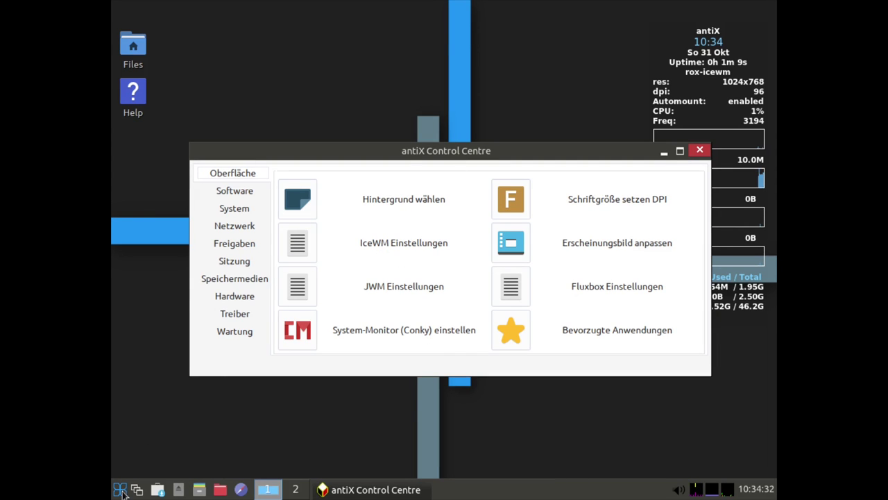
click(122, 490)
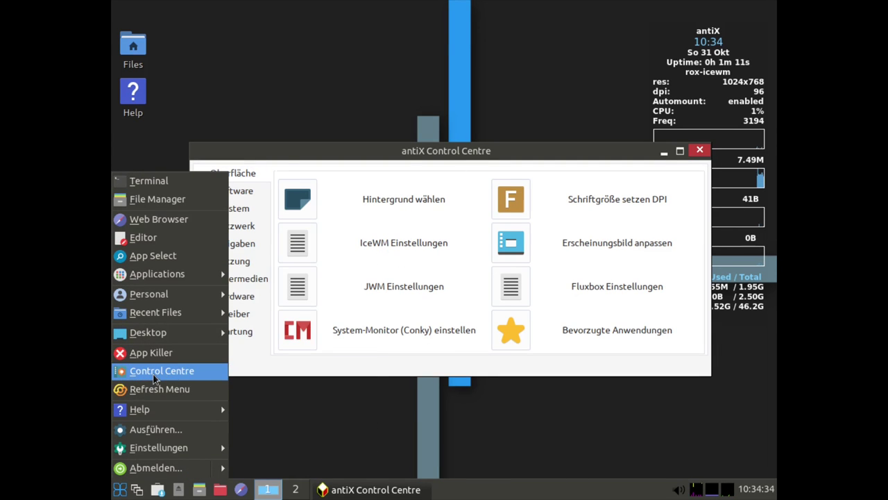
click(372, 371)
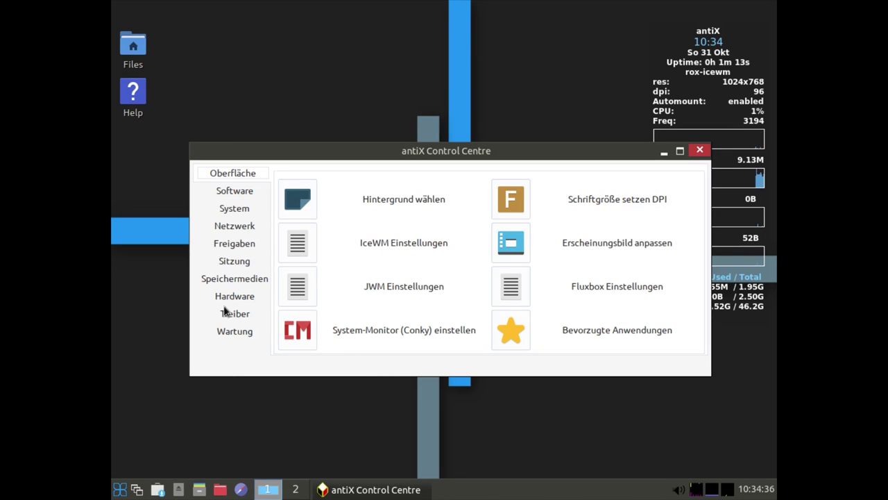
click(234, 262)
click(305, 292)
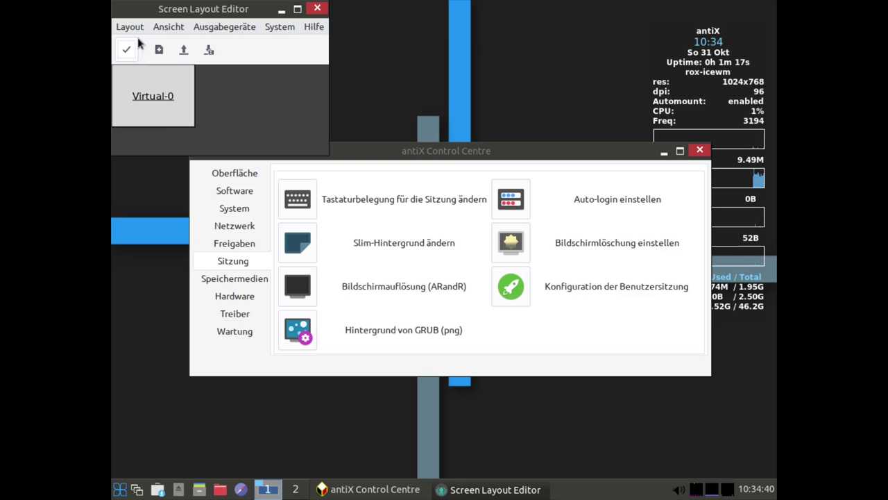
Set output Virtual-0 to 1920x1080 and apply the new resolution
click(286, 29)
mouse_move(251, 28)
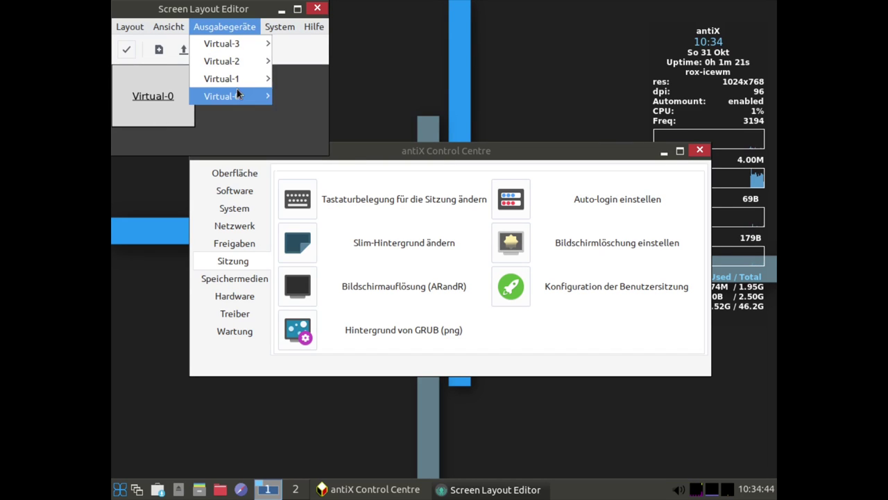
mouse_move(232, 96)
mouse_move(309, 132)
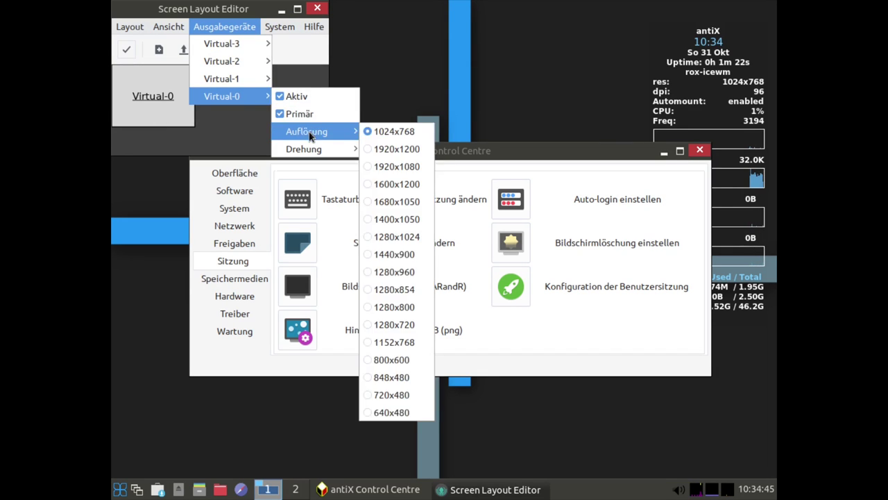
click(397, 167)
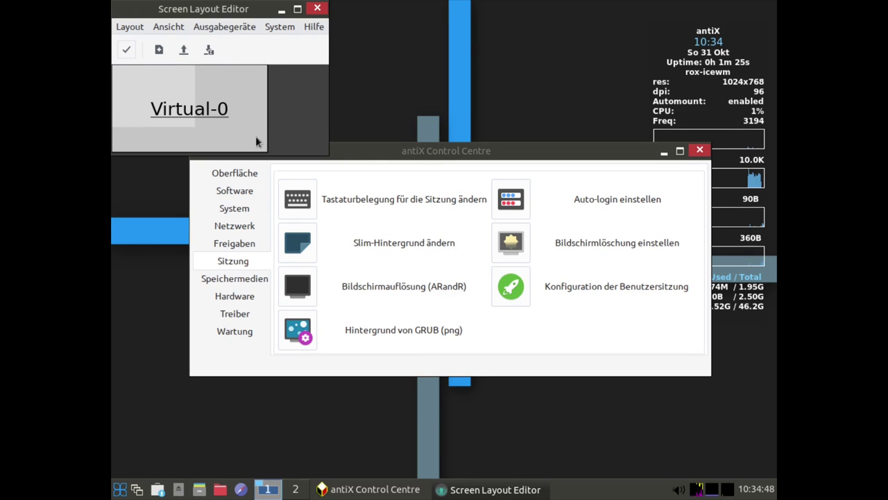
click(127, 49)
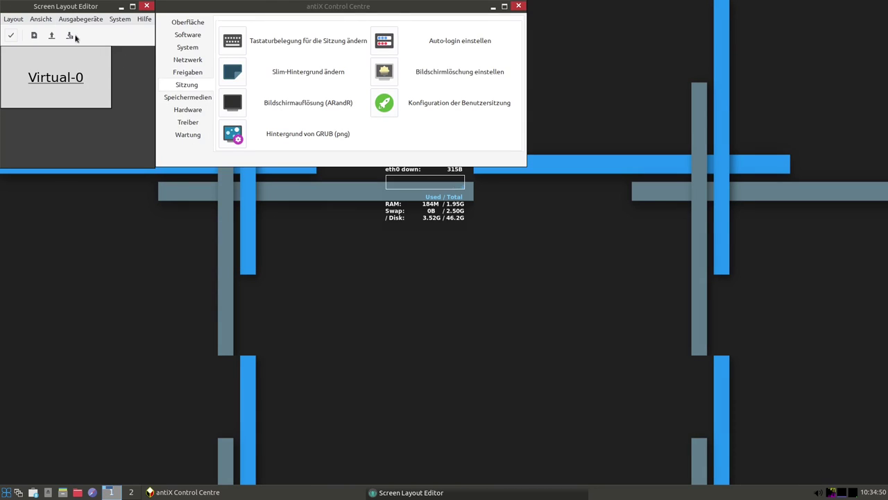
Save the layout as shell script display.sh in the .screenlayout folder
click(69, 34)
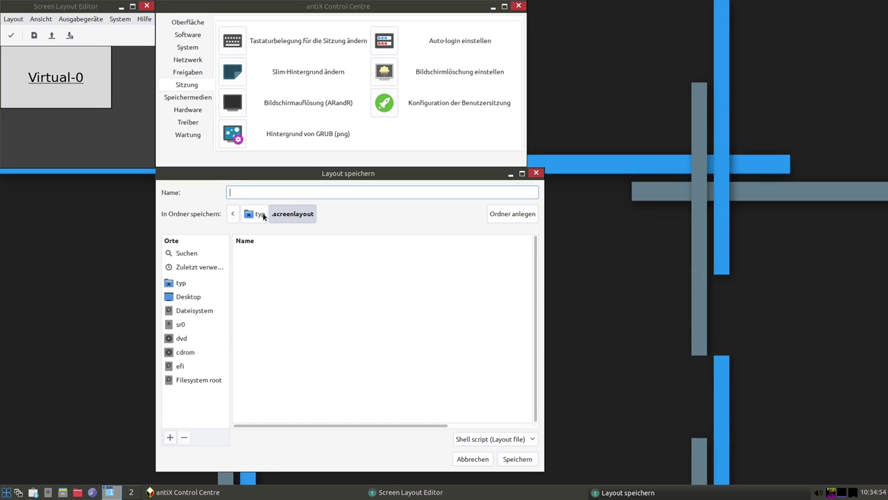
text(display.sh)
click(292, 217)
click(519, 459)
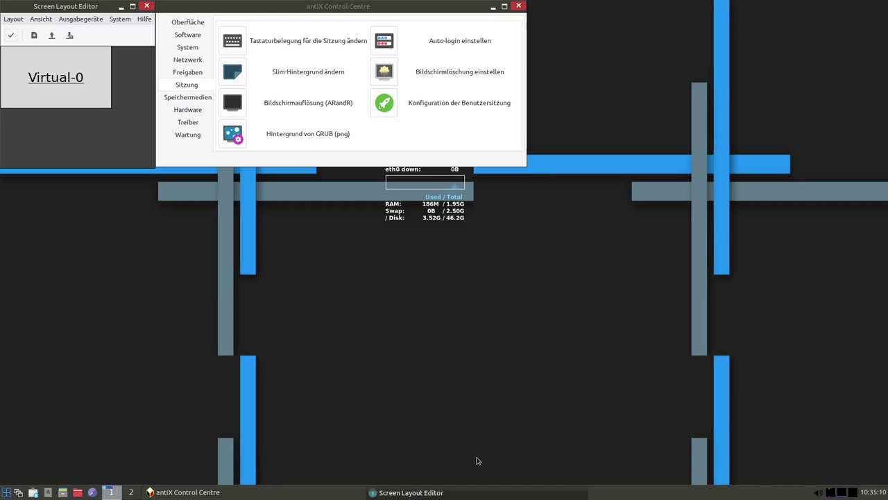
Move the Control Centre and Screen Layout Editor windows aside, then close the Screen Layout Editor
drag(365, 8, 545, 130)
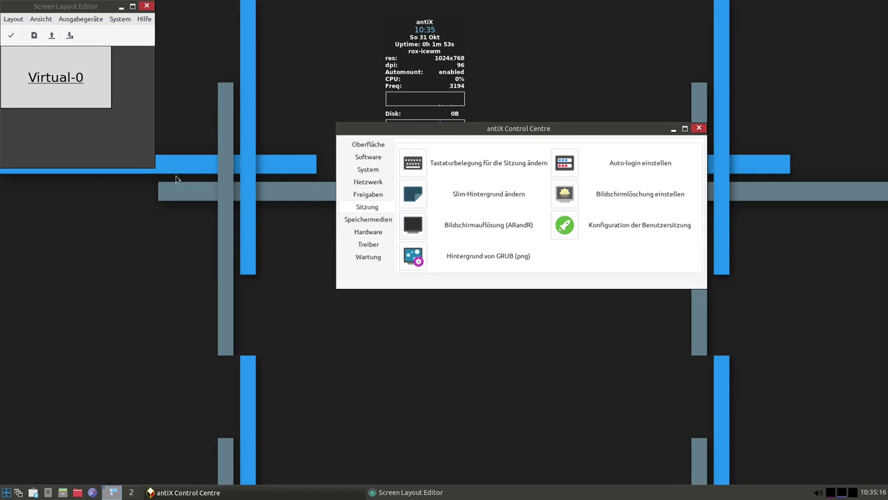
drag(57, 5, 175, 81)
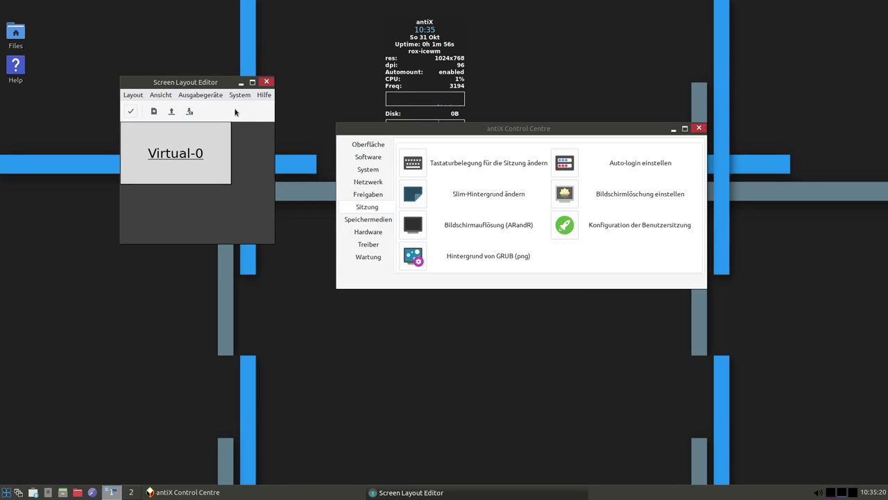
click(266, 82)
Open the home folder in ROX-Filer maximized with hidden files shown
double_click(17, 33)
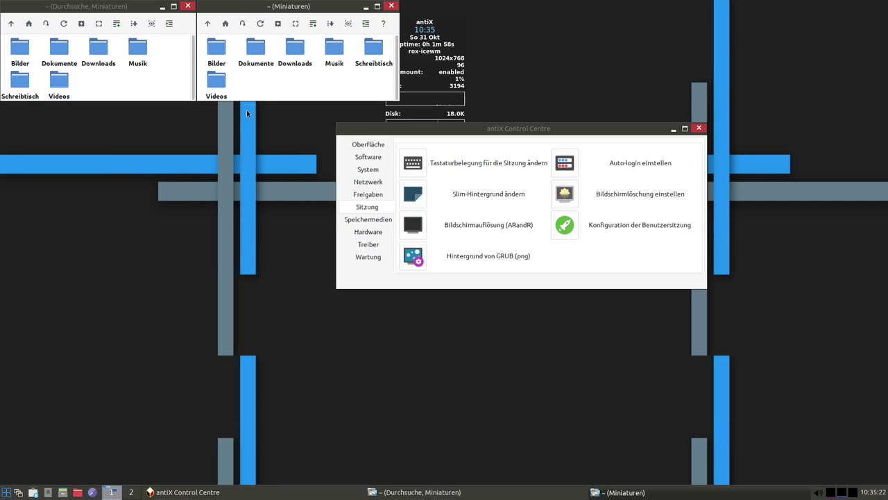
click(392, 6)
double_click(140, 8)
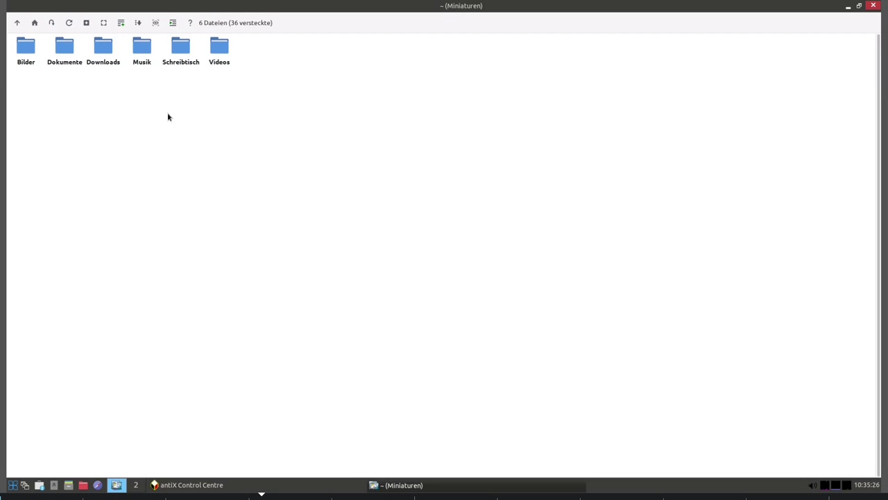
key(ctrl+h)
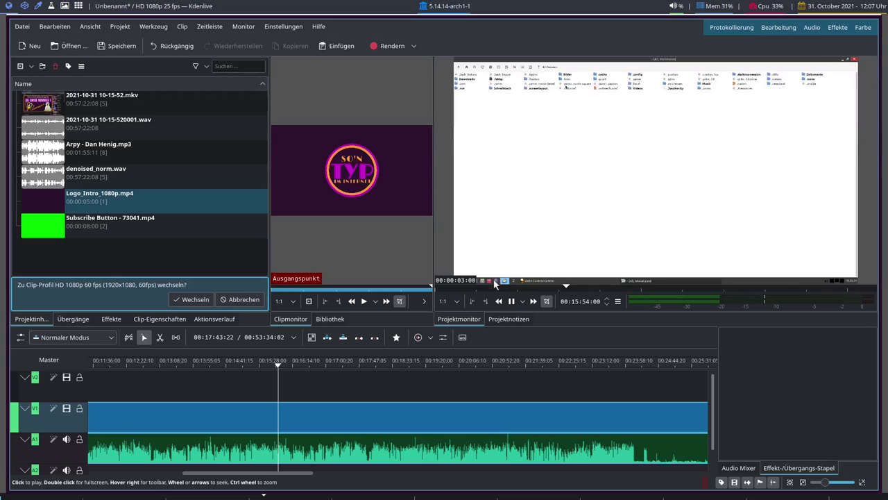
Return the Kdenlive Projektmonitor from full screen to the editor and pause its playback
double_click(494, 286)
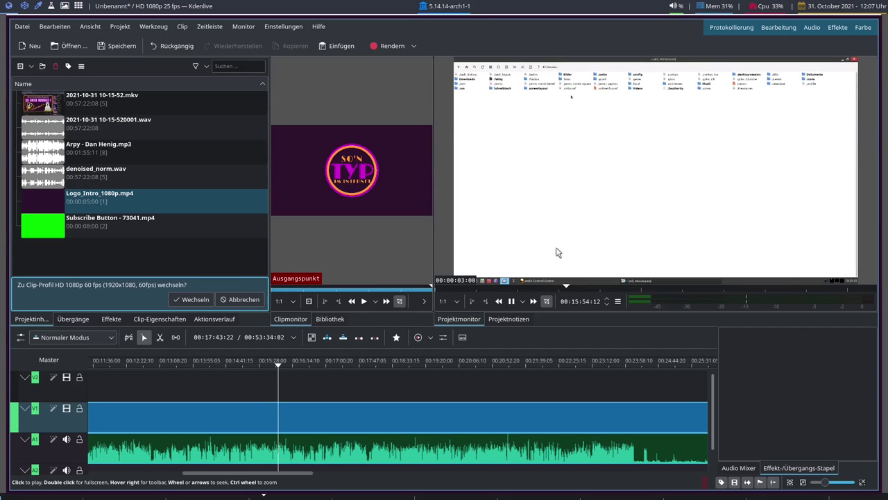
click(625, 217)
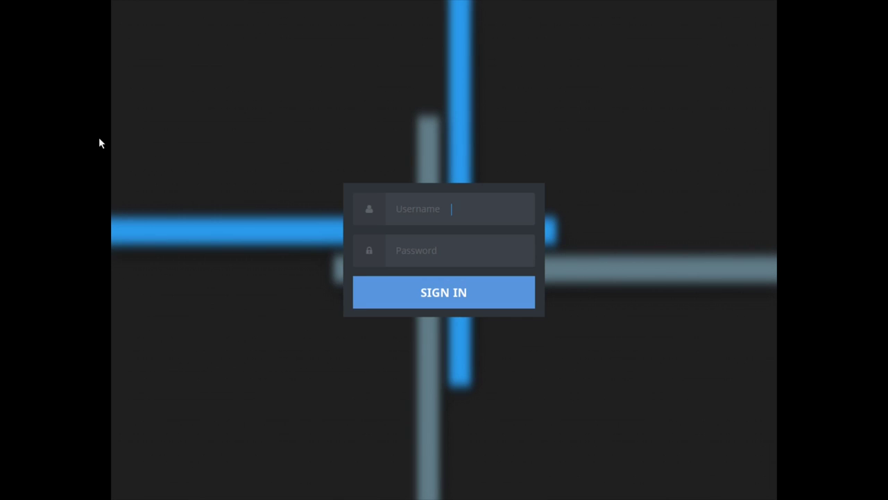
Enter the user's password at the antiX login screen to sign in
key(Return)
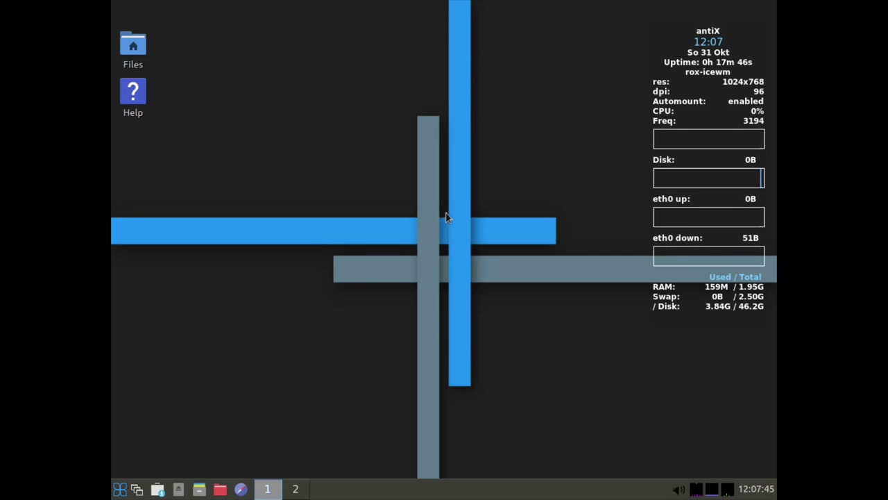
Maximize ROX-Filer on the home folder, reveal hidden files with Ctrl+H and open .screenlayout
click(199, 489)
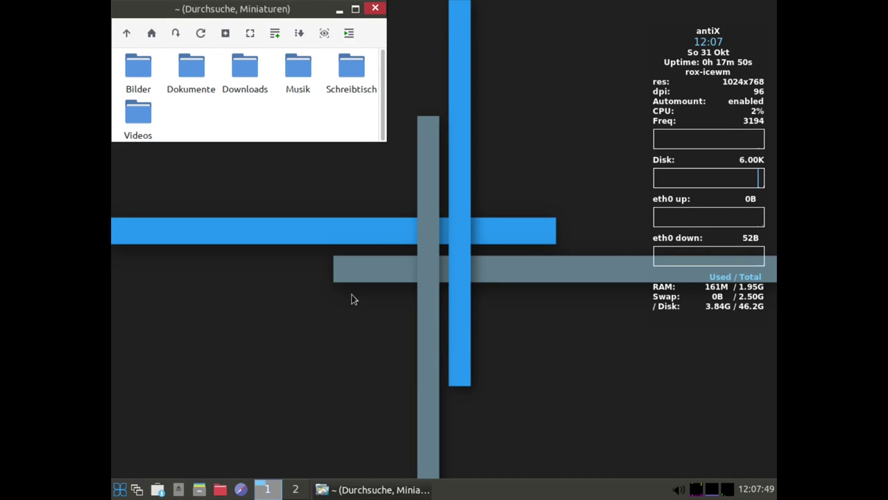
click(355, 9)
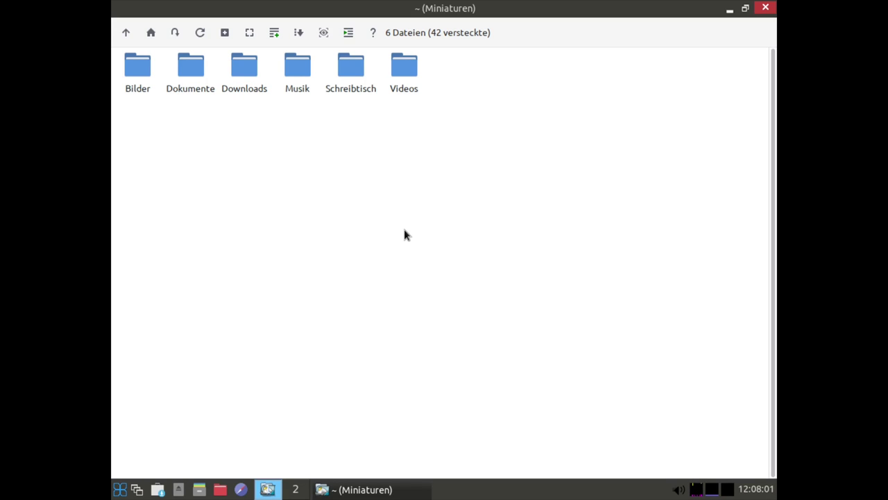
key(ctrl+h)
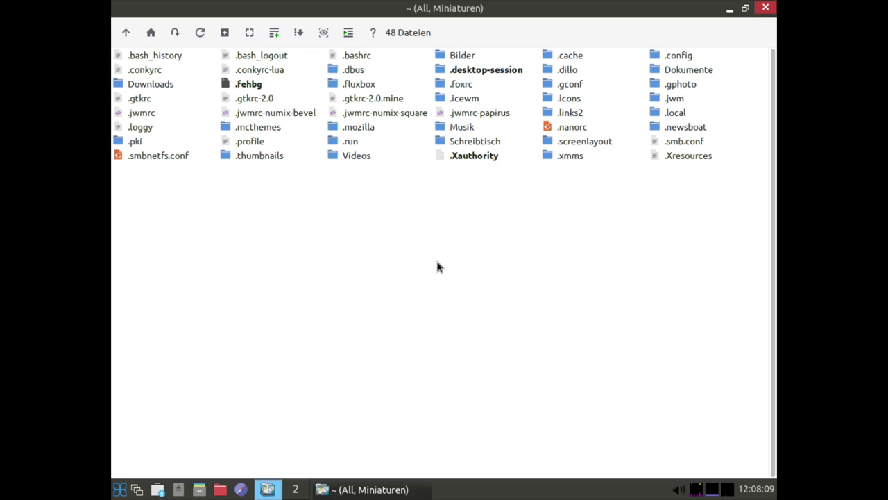
double_click(568, 143)
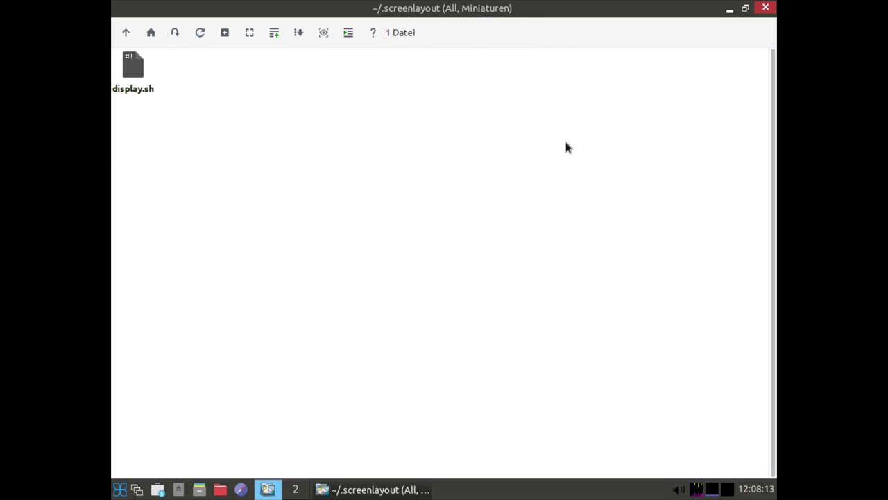
Open display.sh in a maximized Leafpad and highlight its xrandr command line
right_click(134, 76)
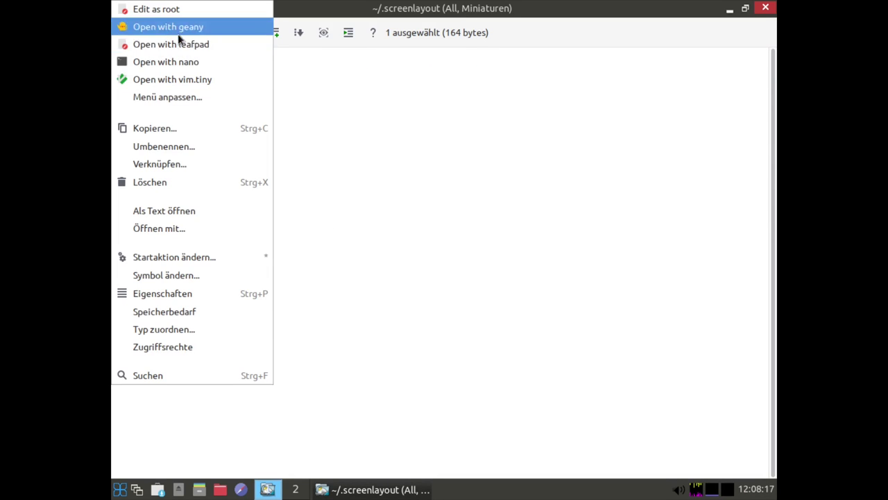
click(167, 41)
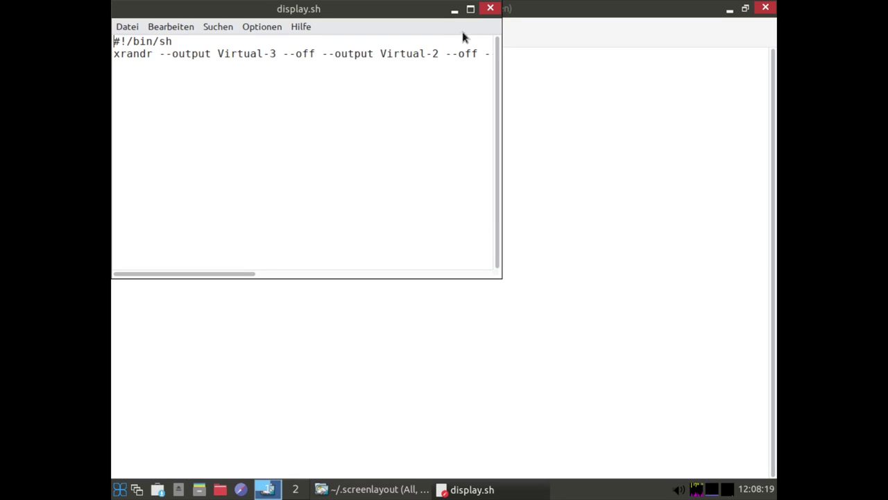
click(470, 9)
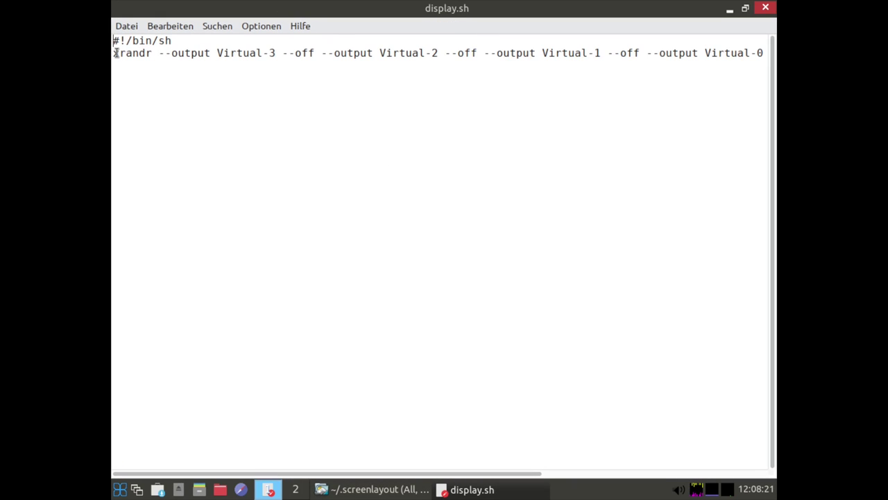
drag(115, 53, 765, 66)
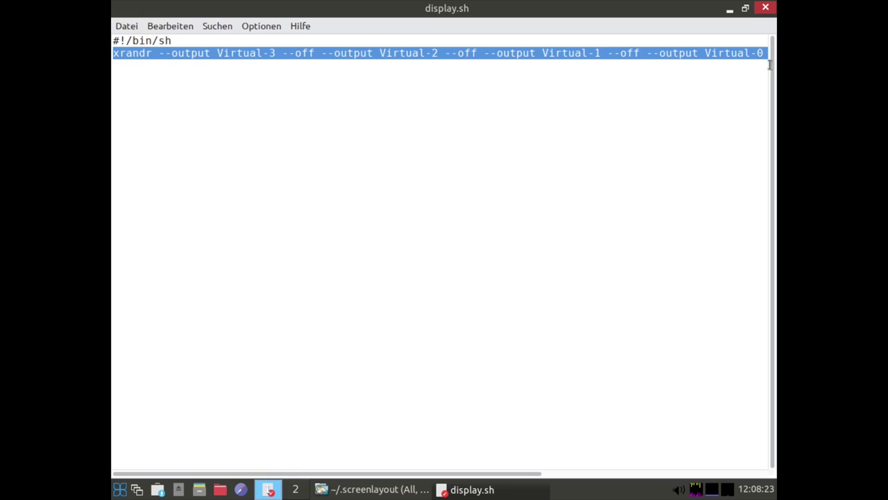
click(587, 85)
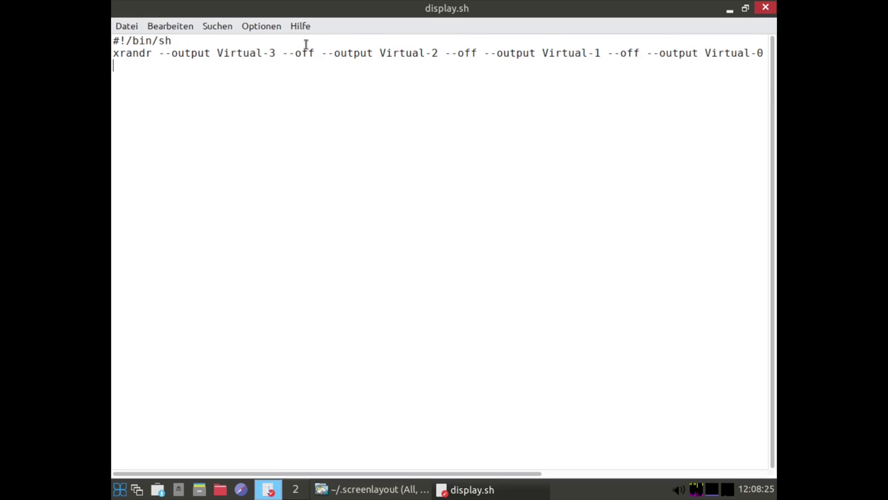
Close Leafpad and make display.sh executable with the a+x Zugriffsrechte command
click(765, 7)
right_click(136, 77)
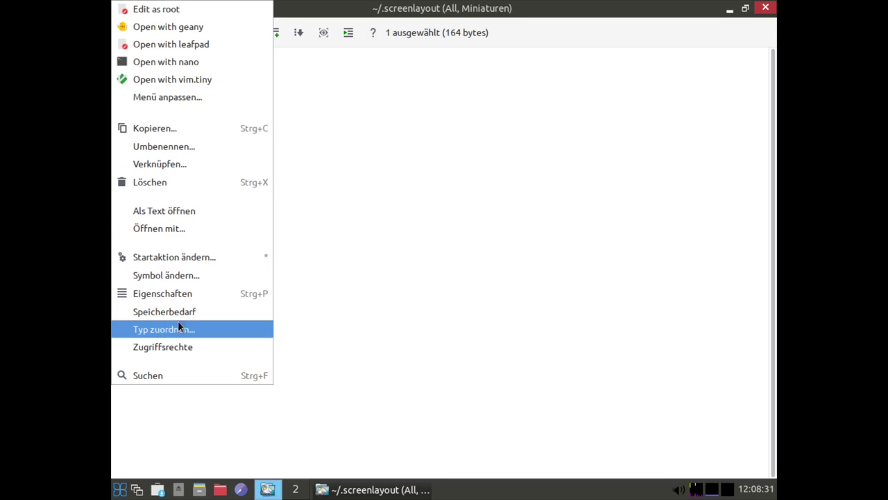
click(157, 350)
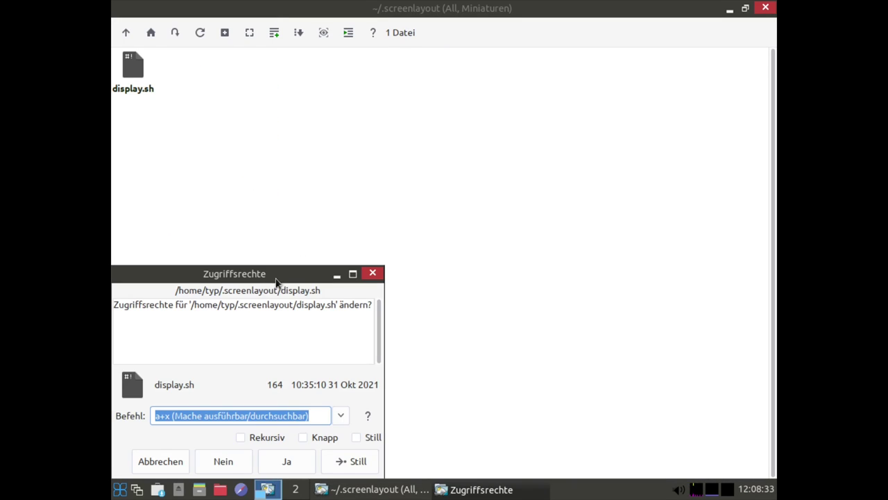
drag(278, 276, 459, 152)
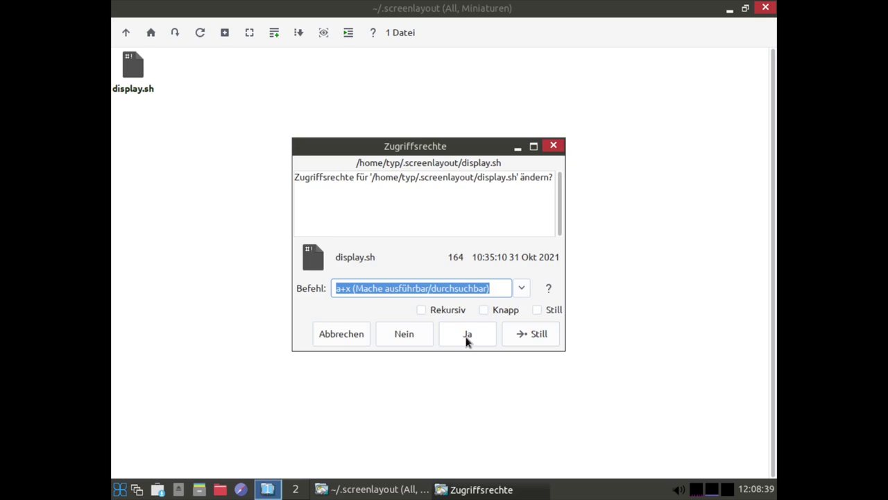
click(467, 340)
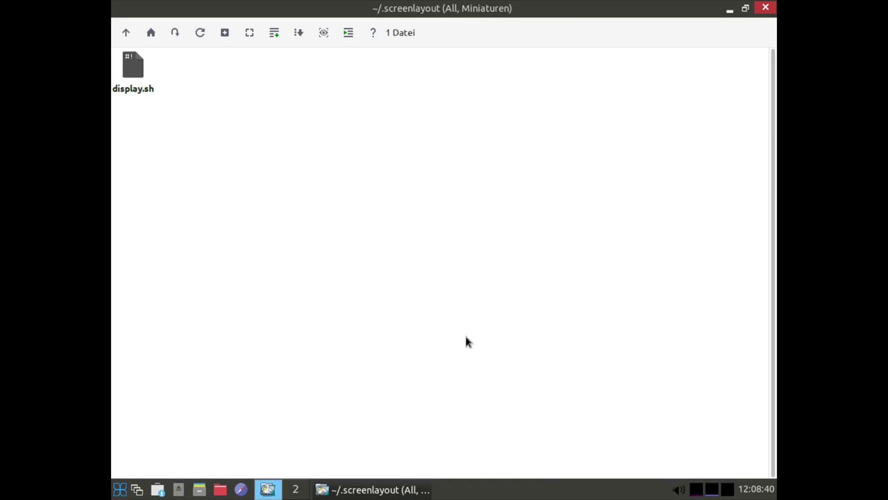
Go up to the home folder, enter .icewm and open the startup file in Leafpad
click(126, 36)
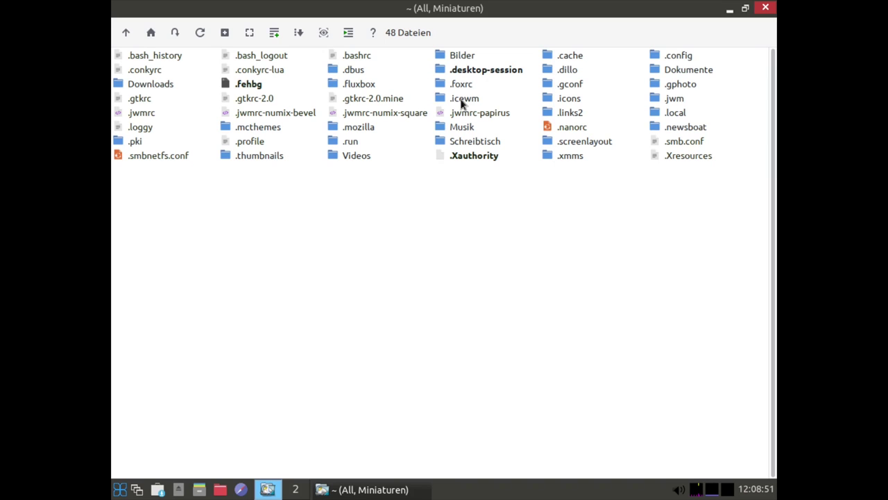
double_click(462, 102)
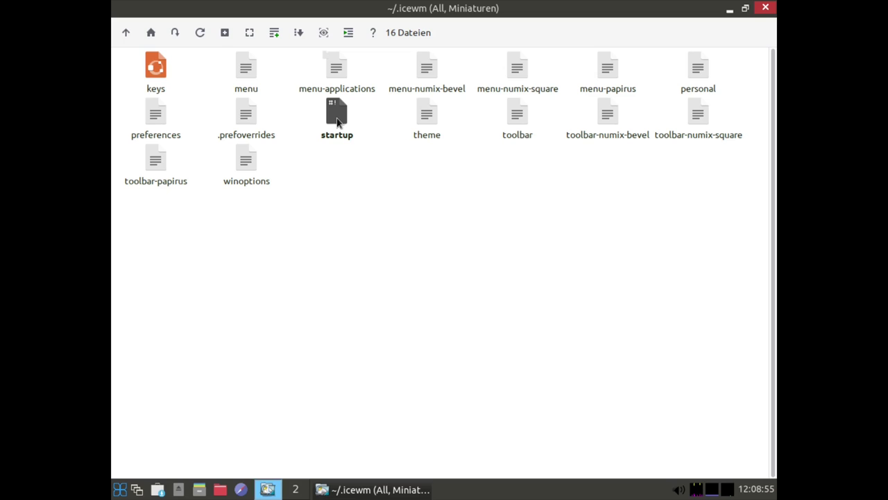
right_click(338, 122)
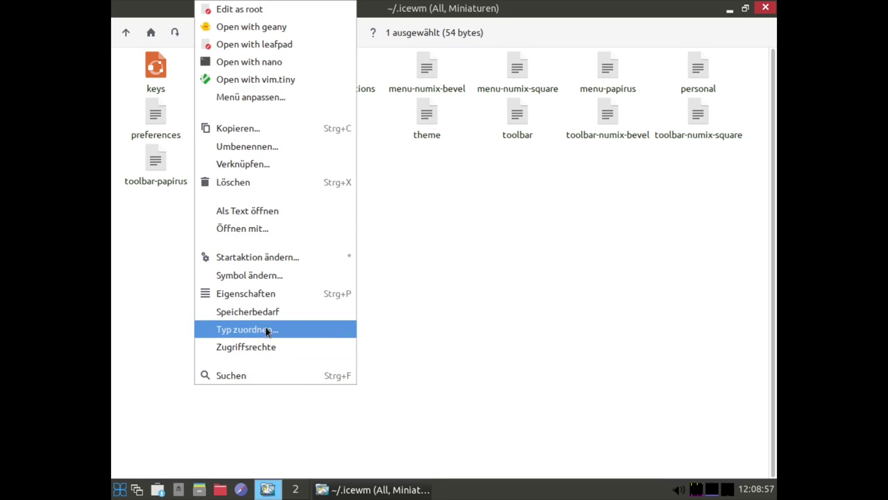
click(452, 294)
right_click(338, 122)
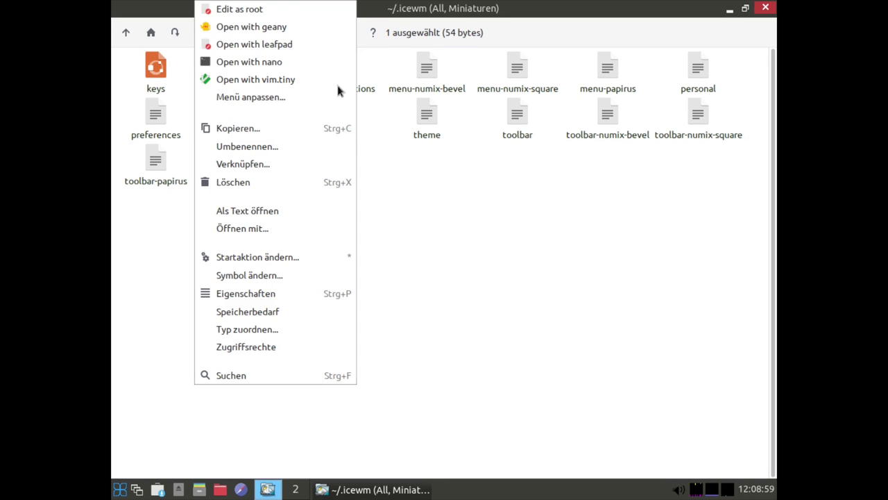
click(258, 46)
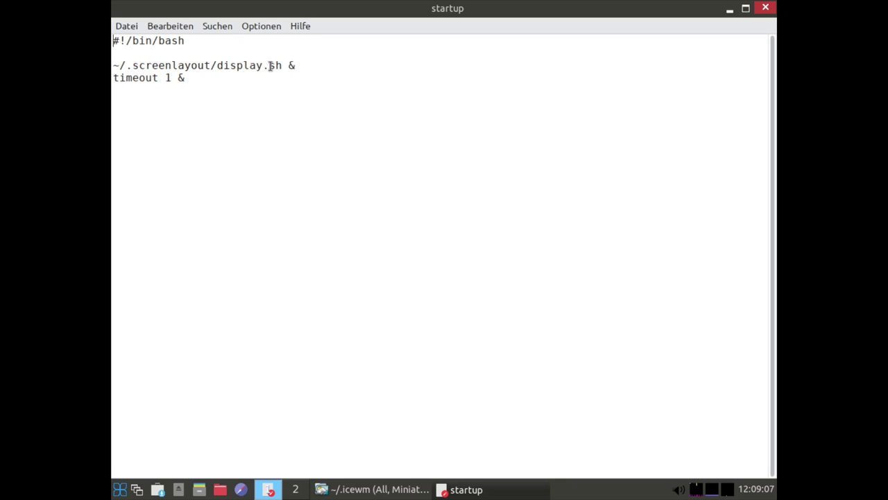
Review the '~/.screenlayout/display.sh &' and 'timeout 1 &' lines, then close Leafpad
double_click(291, 65)
click(311, 79)
double_click(291, 66)
click(341, 79)
click(766, 8)
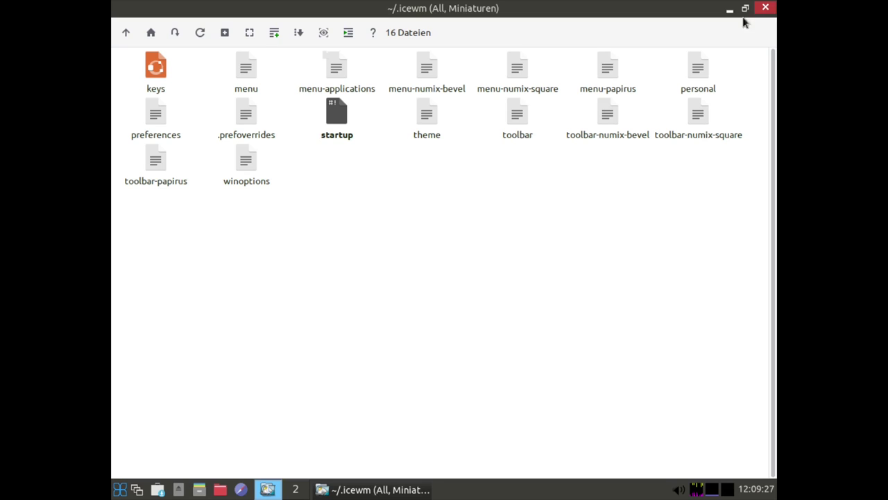
Make the startup file executable through its Zugriffsrechte dialog
right_click(340, 119)
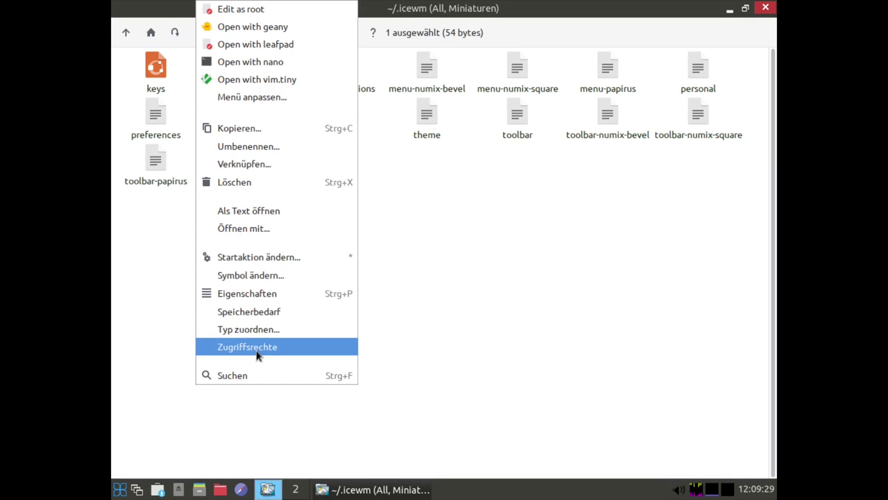
click(255, 346)
drag(268, 276, 365, 183)
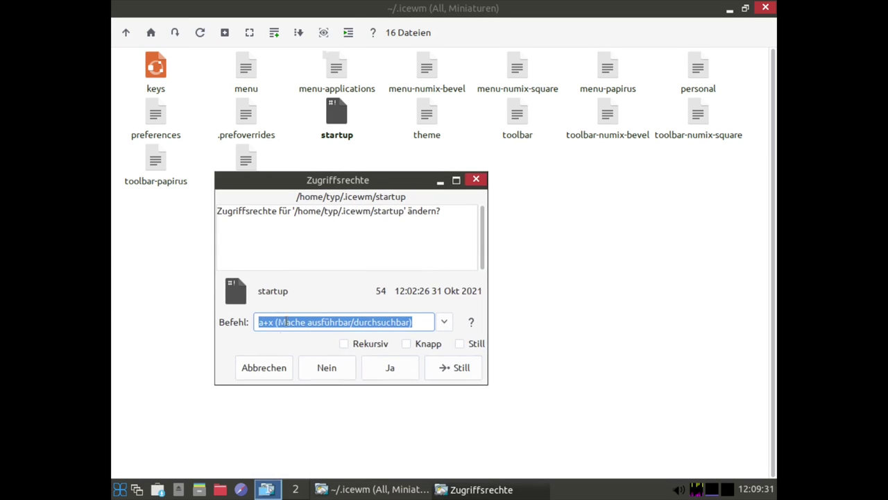
click(390, 368)
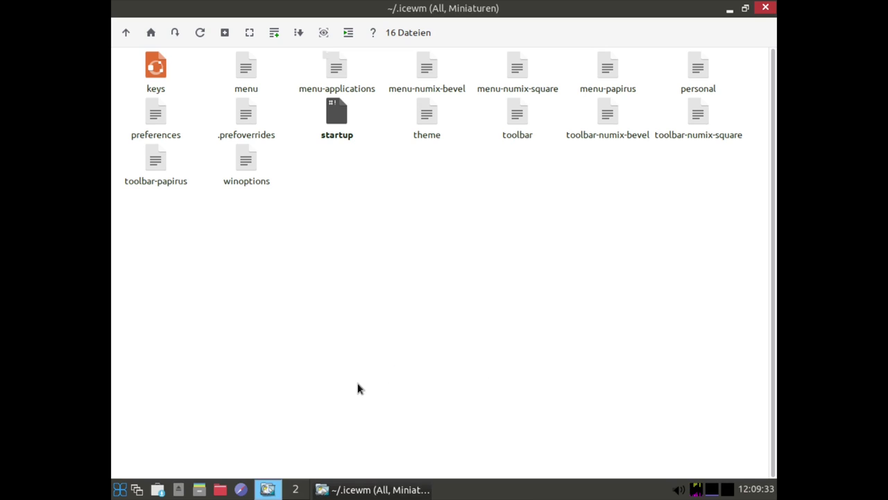
Launch a terminal from the applications menu and cd into the .icewm folder
click(120, 489)
click(149, 182)
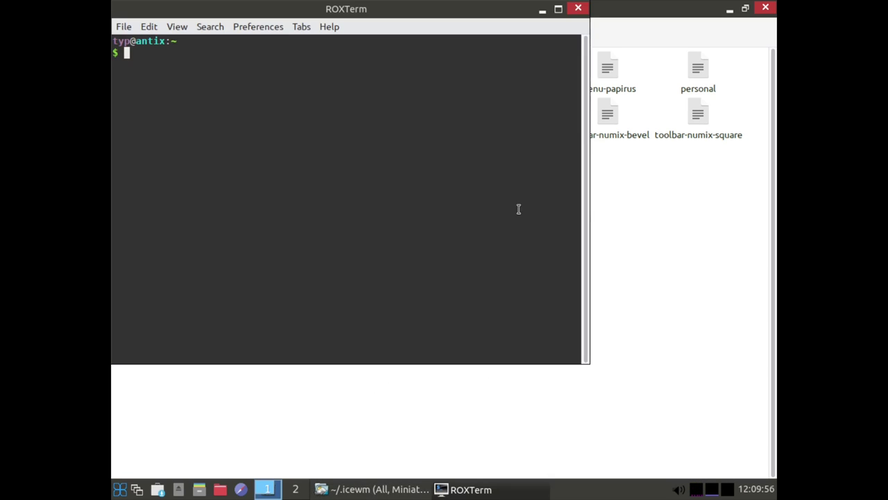
drag(309, 26, 412, 258)
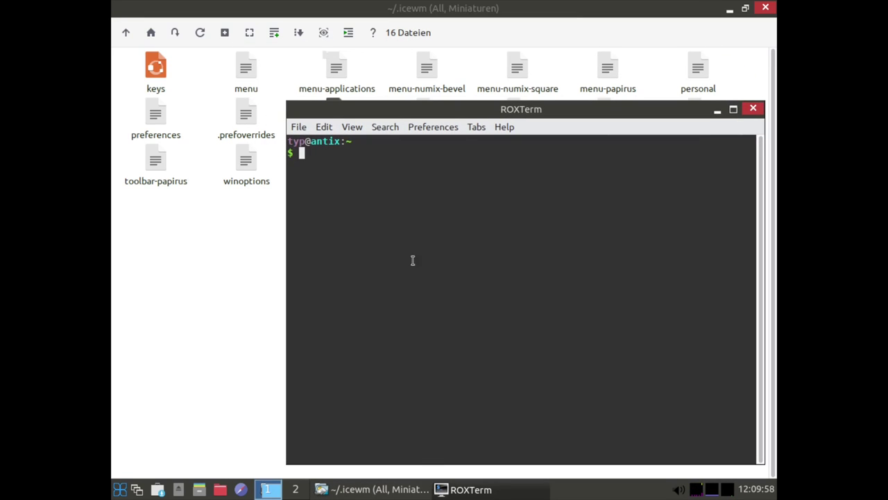
text(cd.)
text(./)
text(i)
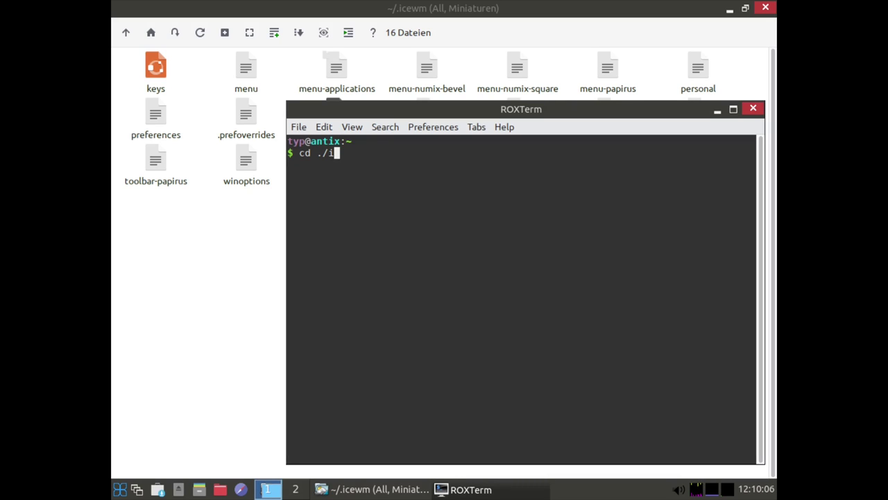
text(cewm)
key(Left)
key(Left)
key(Left)
key(Left)
key(Left)
key(Left)
key(BackSpace)
key(Delete)
text(.)
key(End)
key(Tab)
key(Return)
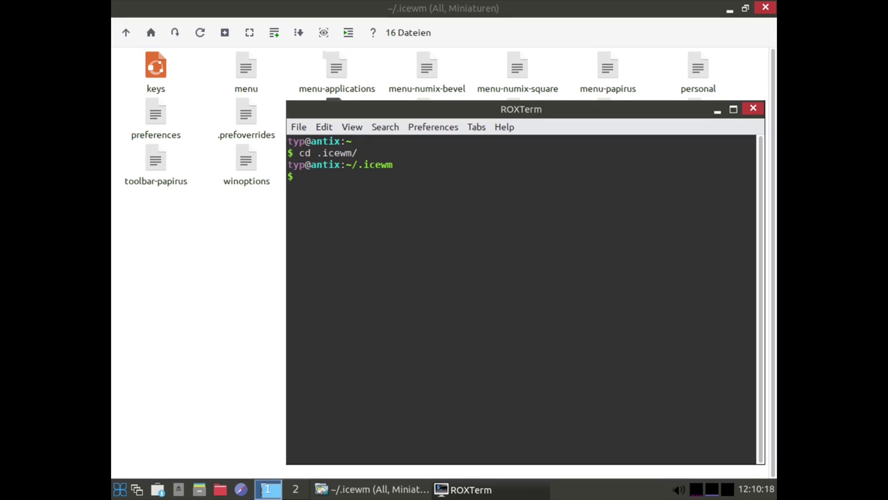
Run ls -la, highlight startup's -rwxr-xr-x permission flags, then close the terminal
text(ls -la)
key(Return)
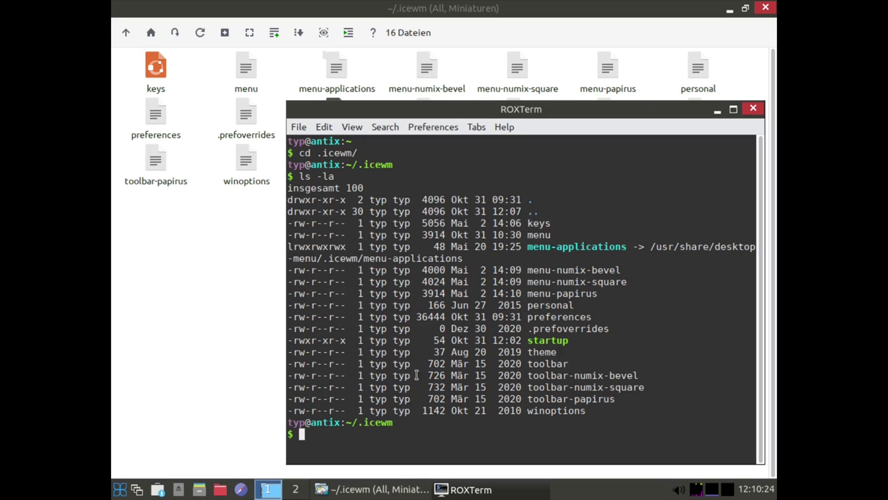
double_click(544, 340)
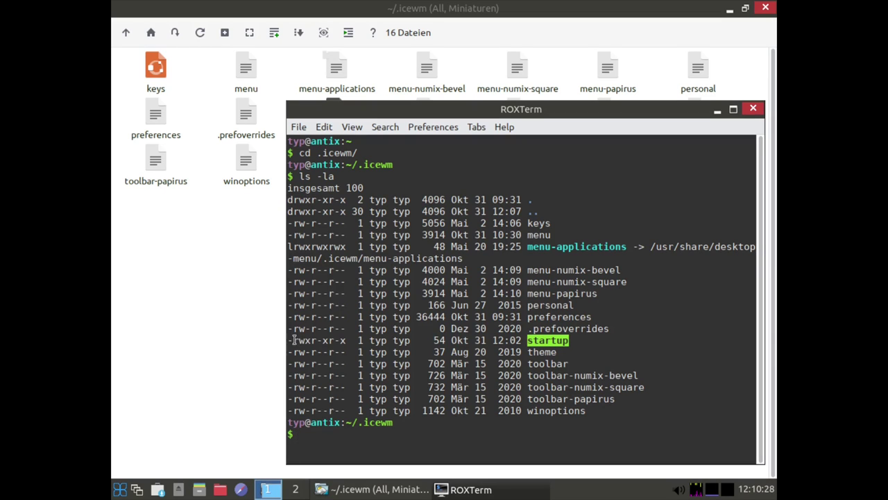
click(323, 340)
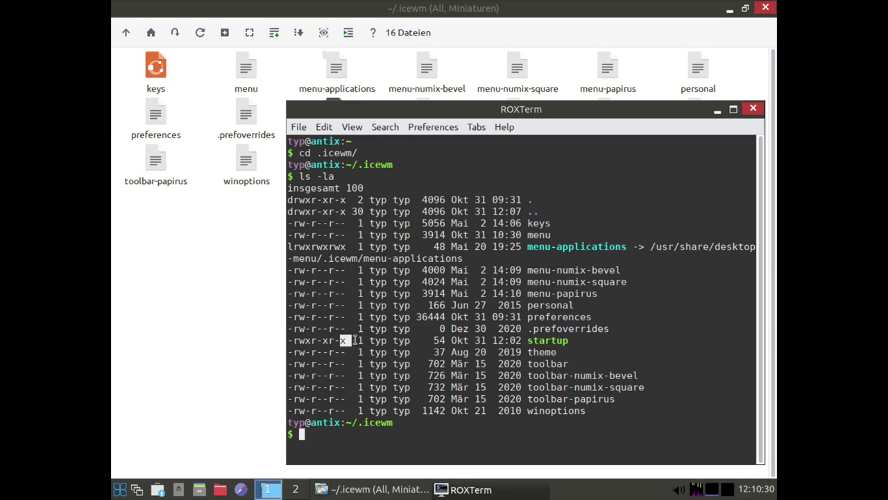
mouse_move(303, 340)
mouse_down()
mouse_move(350, 340)
mouse_move(303, 340)
mouse_move(320, 340)
mouse_up()
click(339, 343)
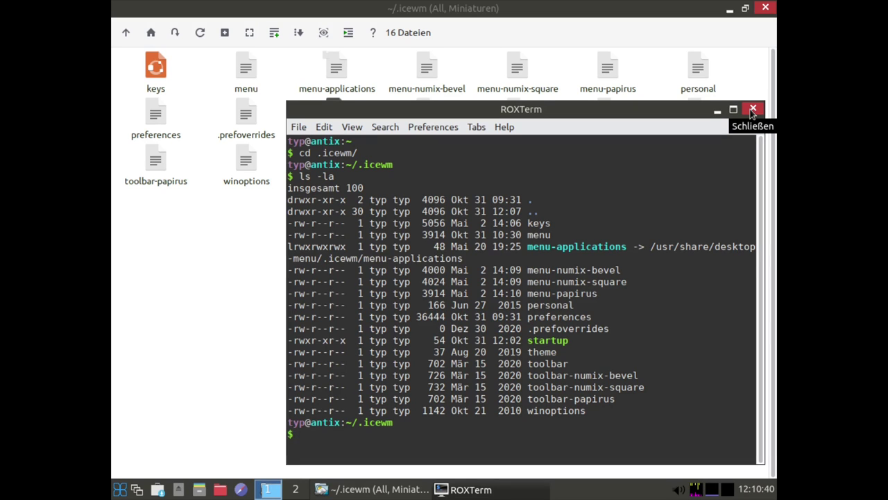
click(753, 110)
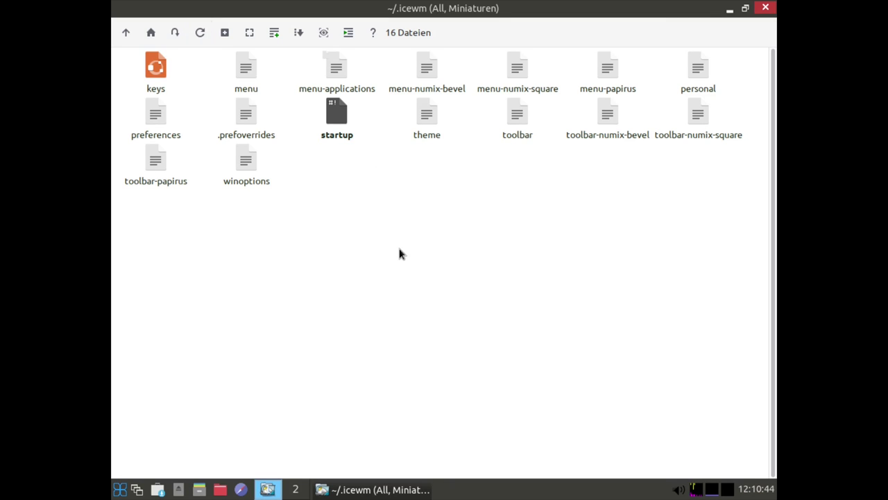
Close the file manager and log out of the session via Abmelden
click(767, 9)
click(119, 488)
click(203, 457)
click(494, 230)
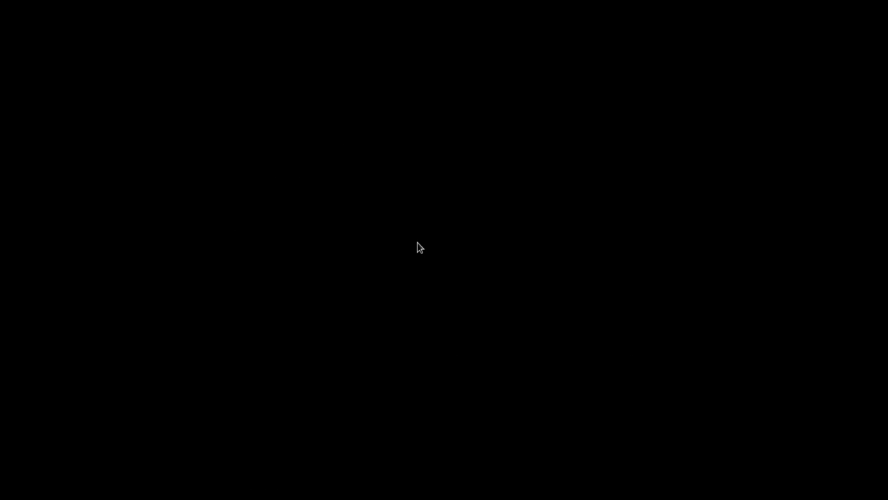
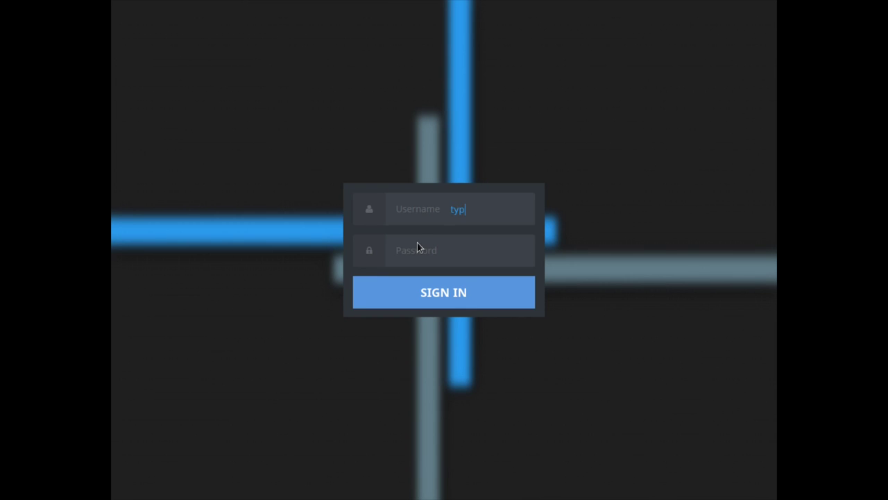
Sign back in with the user's password and leave the VM's fullscreen view
key(Return)
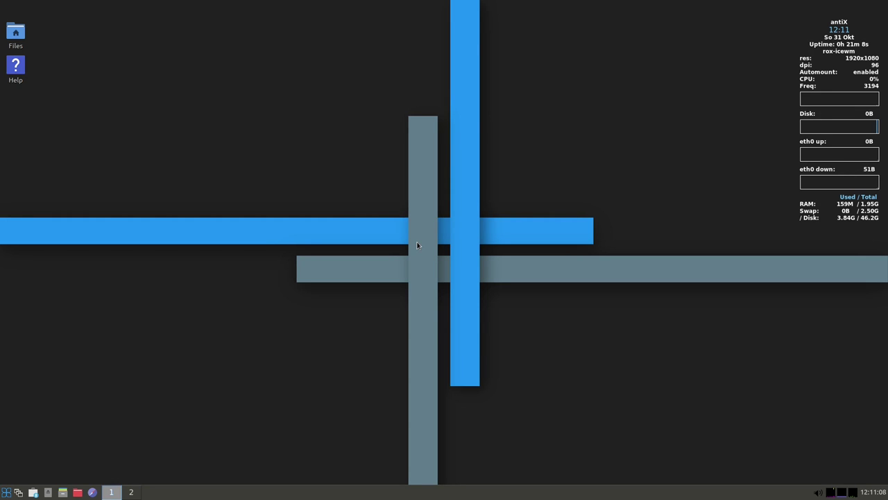
mouse_move(486, 3)
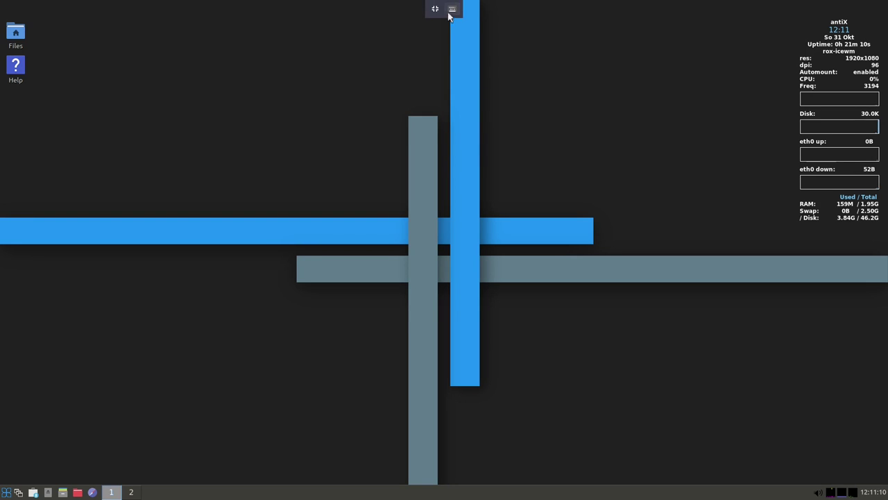
click(435, 8)
click(5, 7)
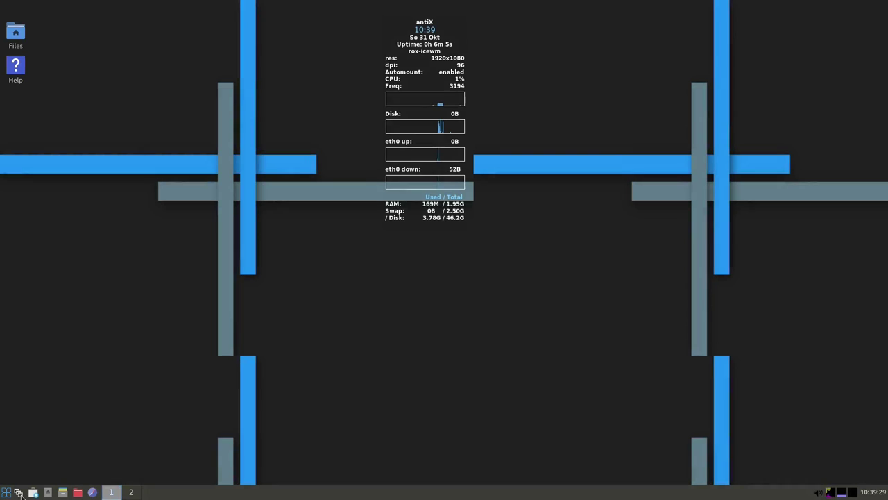
Open a terminal from the start menu and stop conky with killall conky
click(6, 492)
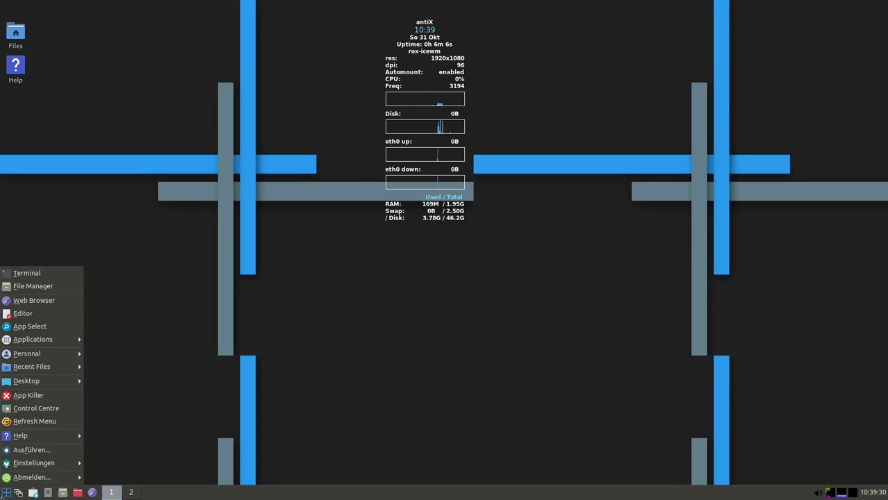
click(28, 273)
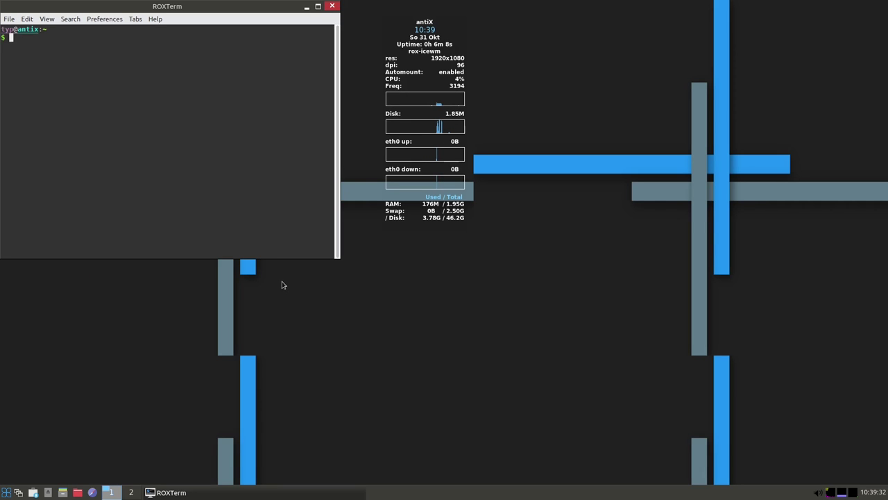
text(kill)
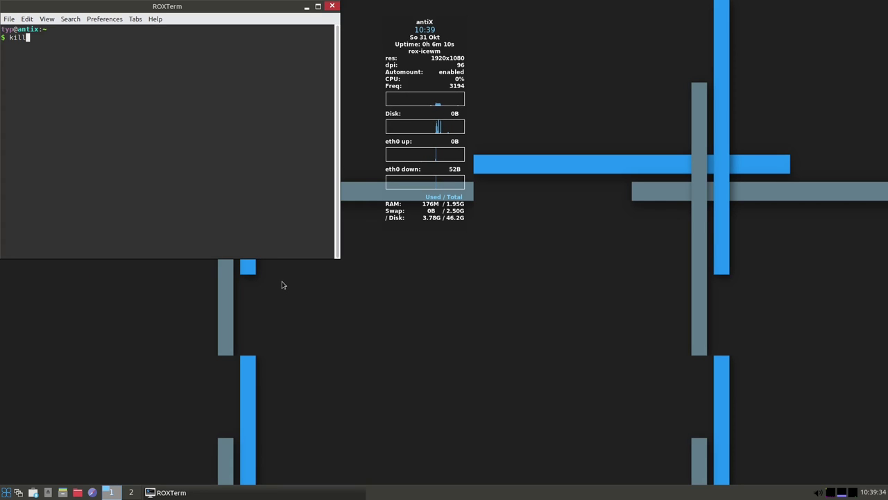
text(all conky)
key(Return)
Relaunch conky in the background with 'conky &' from the recalled command
key(Up)
key(Left)
key(Left)
key(Left)
key(BackSpace)
key(Left)
key(BackSpace)
key(BackSpace)
key(BackSpace)
key(BackSpace)
key(BackSpace)
key(BackSpace)
key(BackSpace)
key(End)
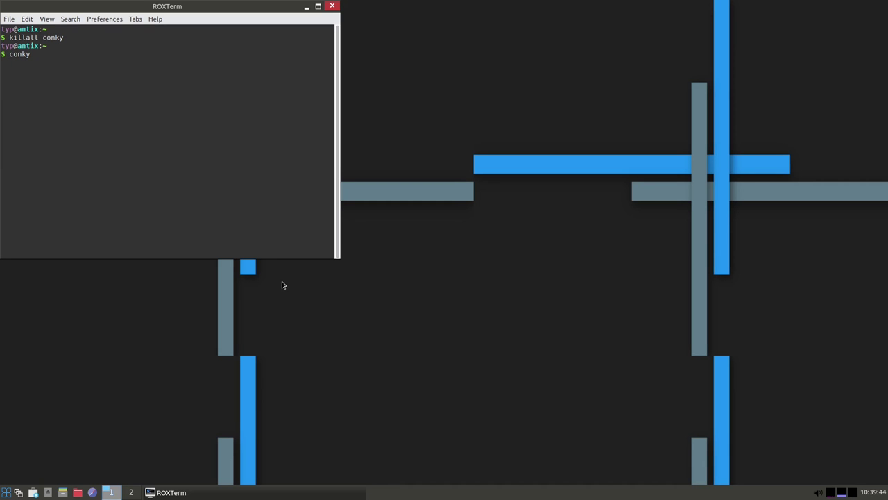
text(&&)
key(Return)
key(ctrl+c)
key(Up)
key(Return)
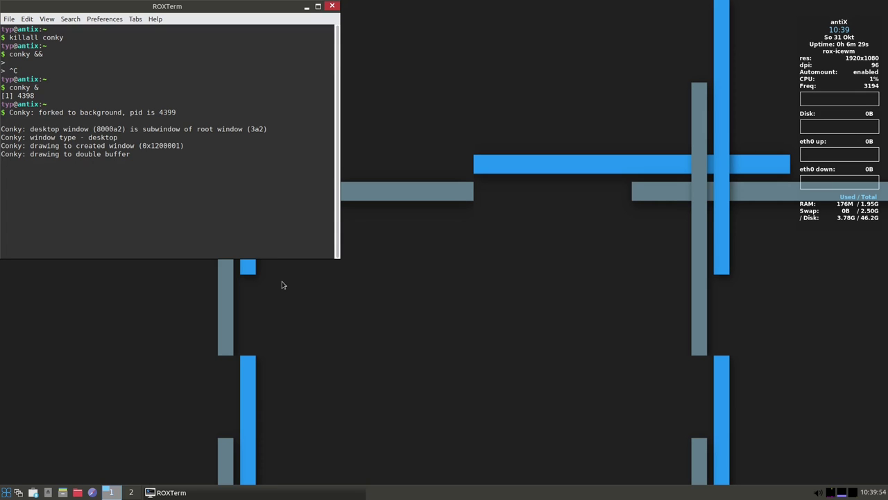
key(Return)
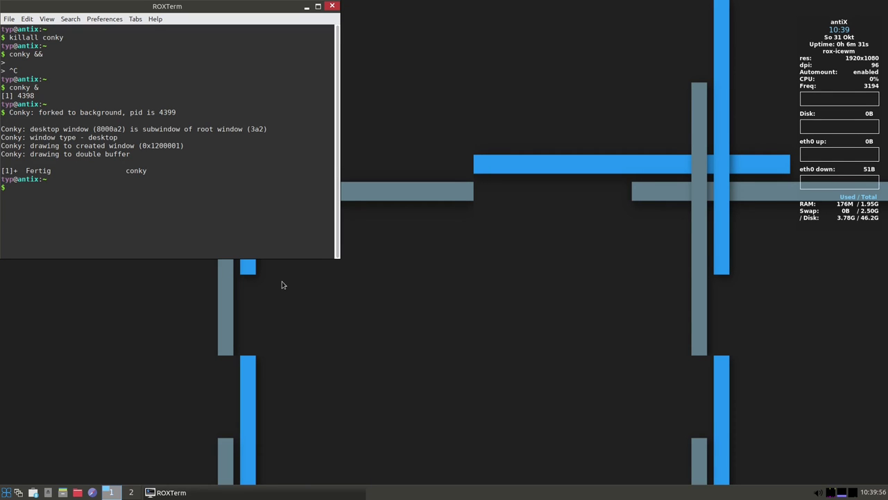
Close the ROXTerm window, leaving conky running on the desktop
click(332, 7)
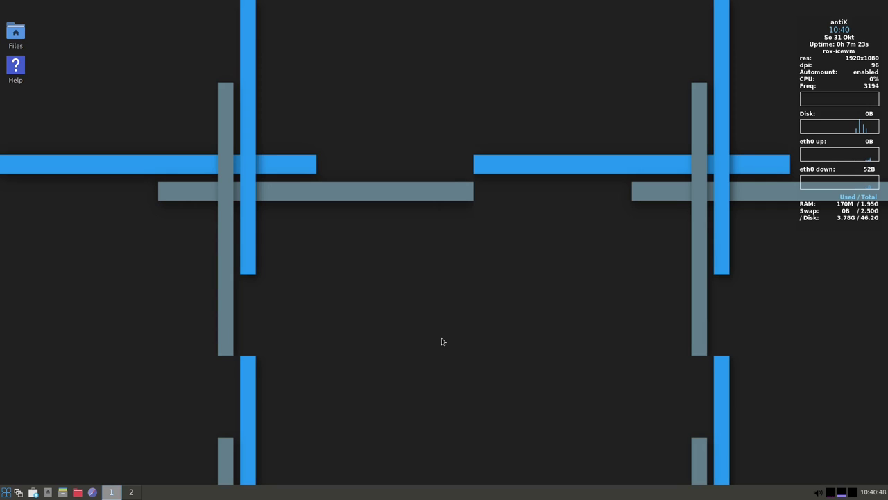
right_click(438, 293)
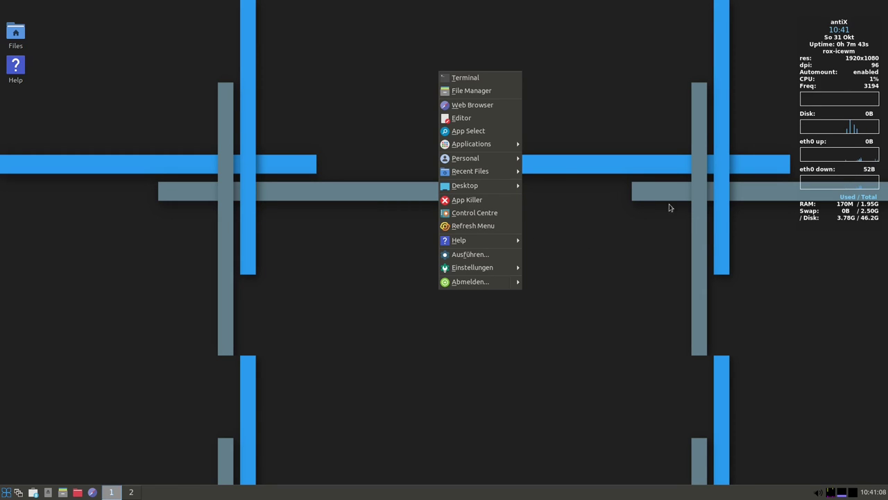
click(15, 34)
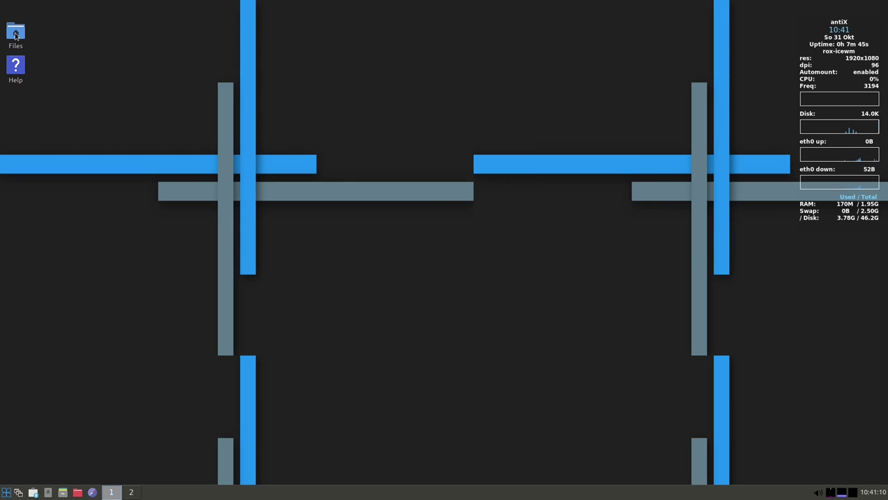
double_click(15, 33)
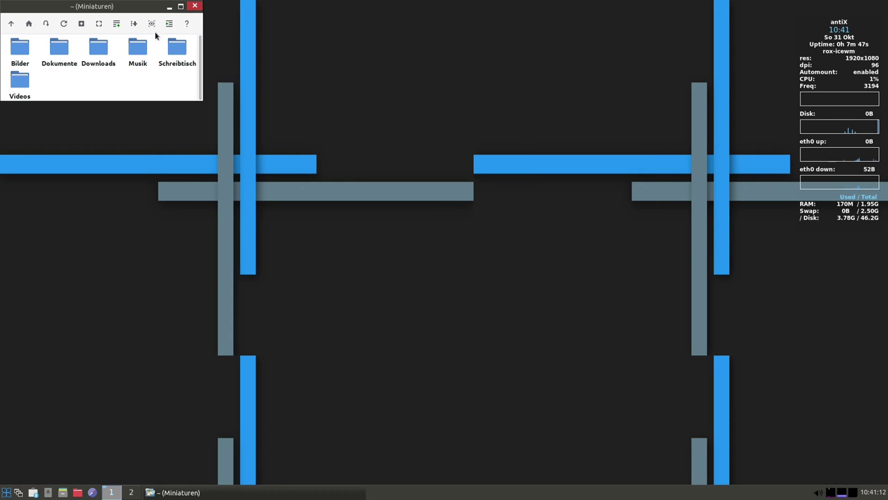
right_click(573, 231)
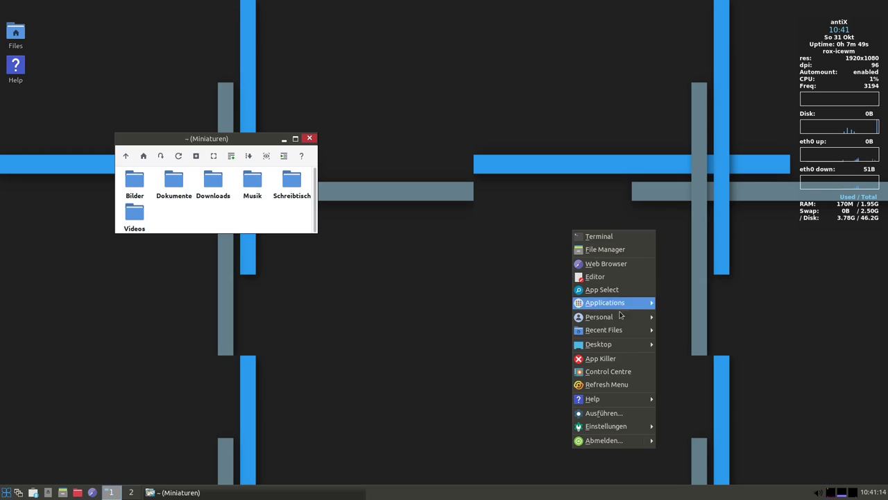
click(593, 352)
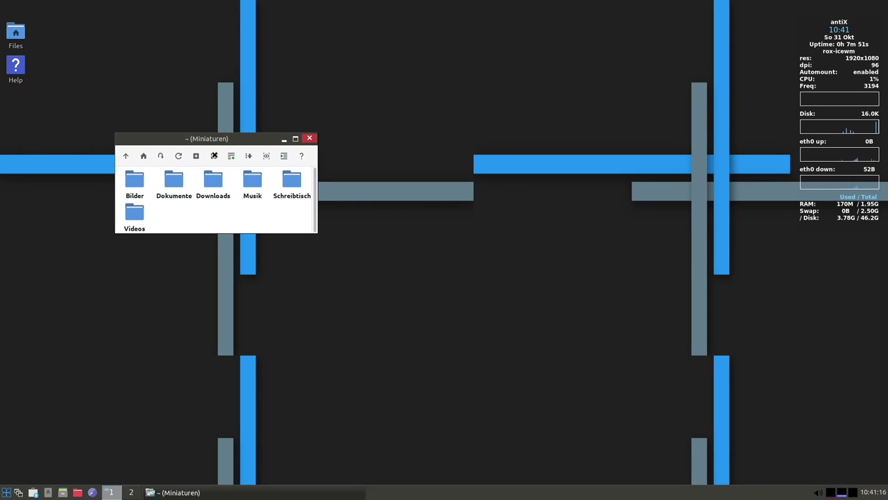
key(alt+F4)
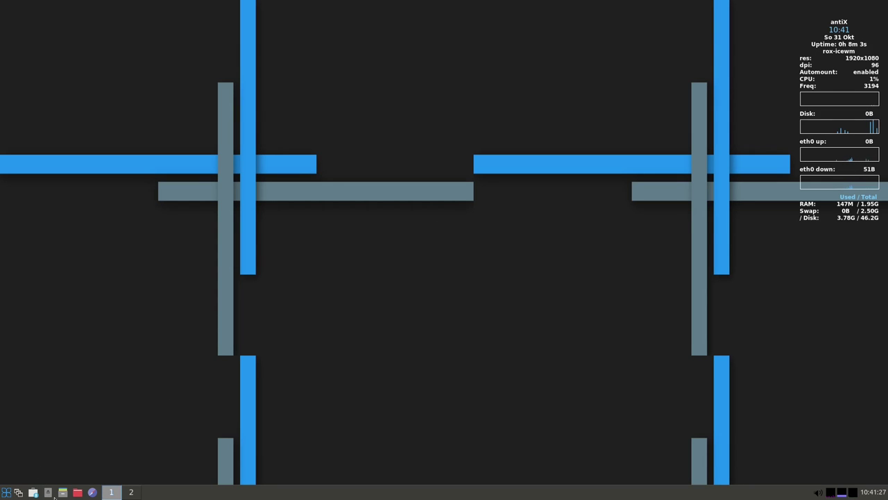
click(63, 492)
drag(68, 6, 306, 92)
click(426, 90)
Switch on the RoxPanel via Desktop > RoxPanel on/off, then open and close the Control Centre from it
right_click(496, 286)
mouse_move(530, 182)
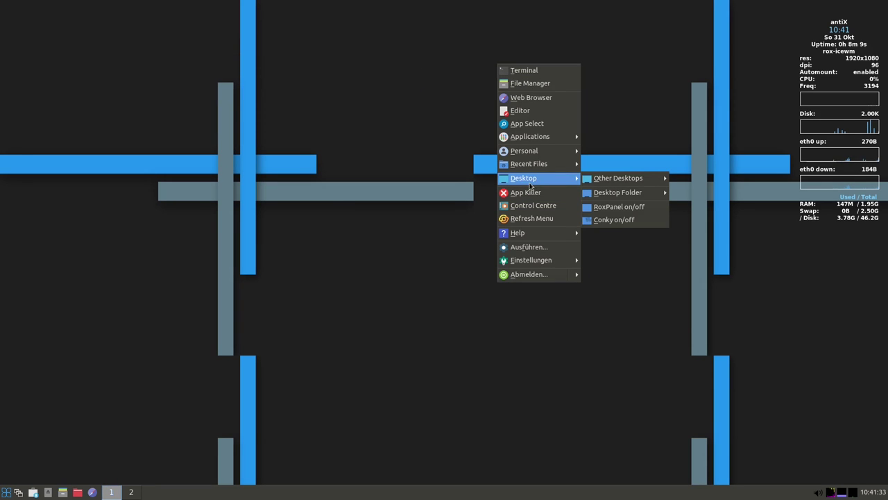
mouse_move(594, 181)
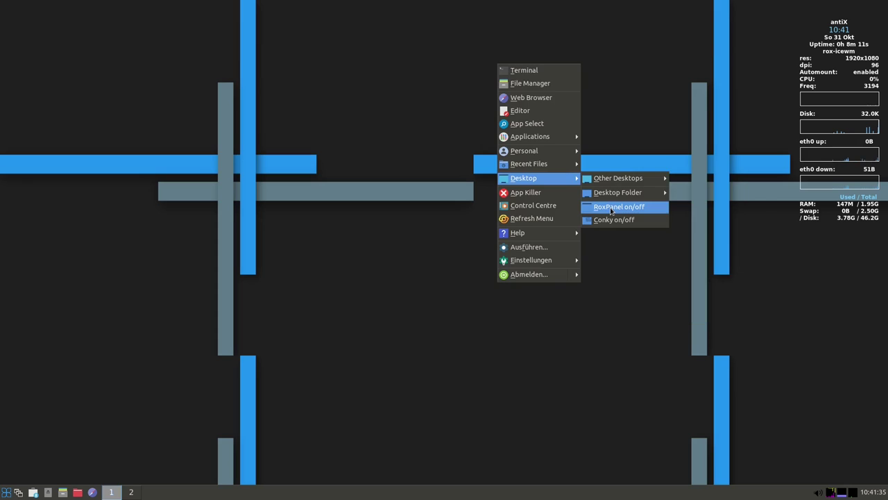
click(610, 207)
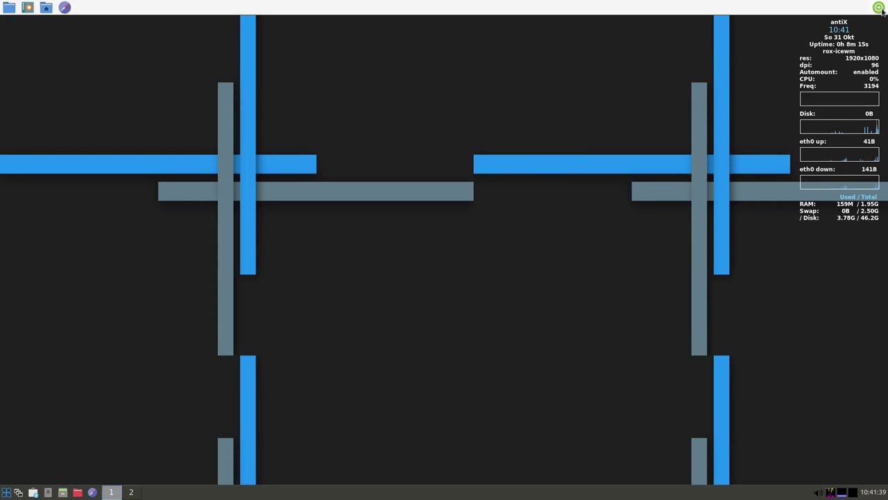
click(29, 9)
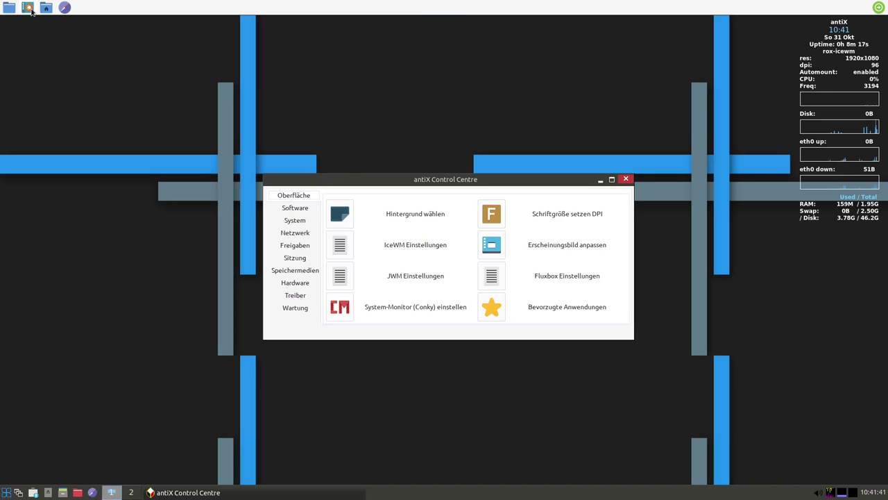
click(626, 179)
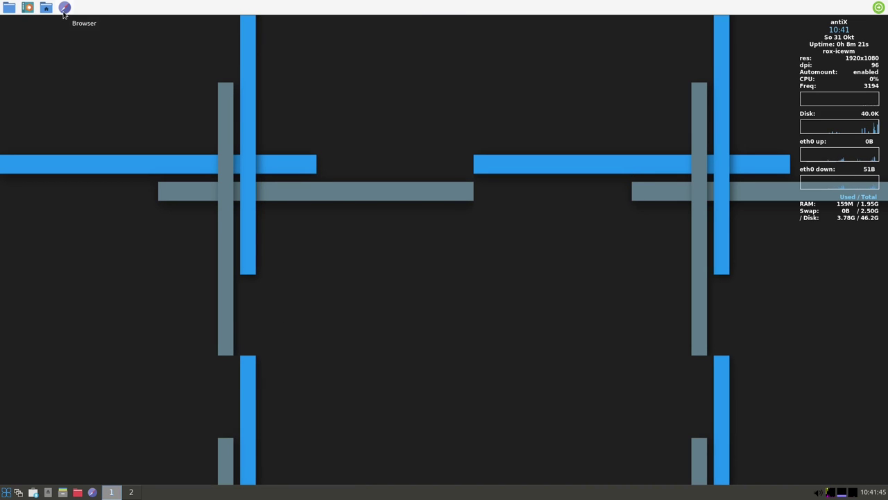
Open the applications folder, launch rox-filer.desktop, close the duplicate folder window, and start the web browser
click(9, 8)
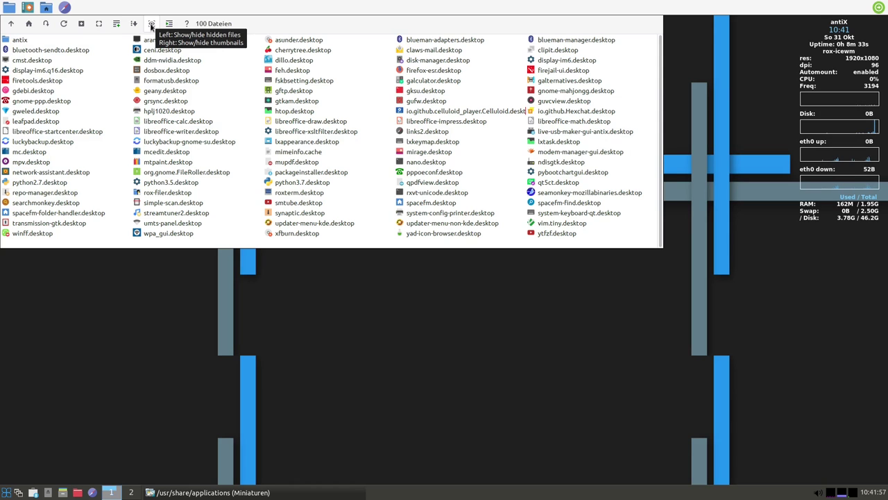
click(174, 196)
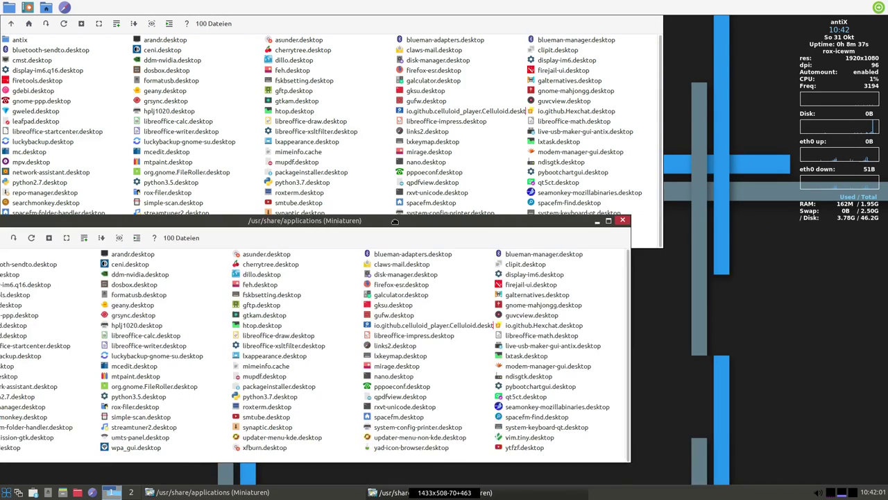
click(620, 222)
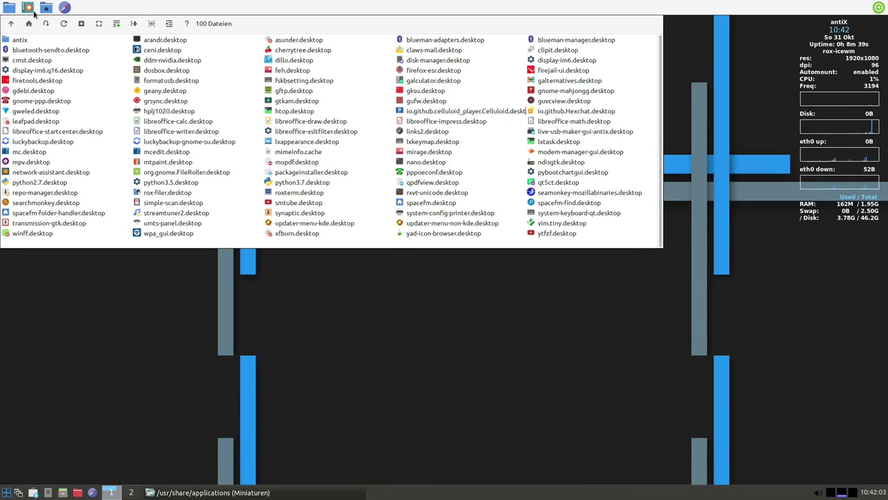
click(64, 8)
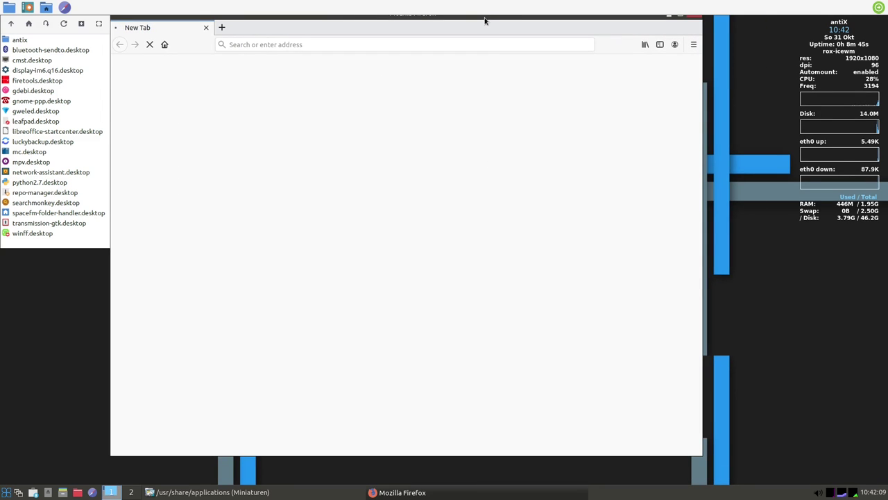
Turn the RoxPanel off, move Firefox to the screen top, and close the applications folder window
right_click(779, 254)
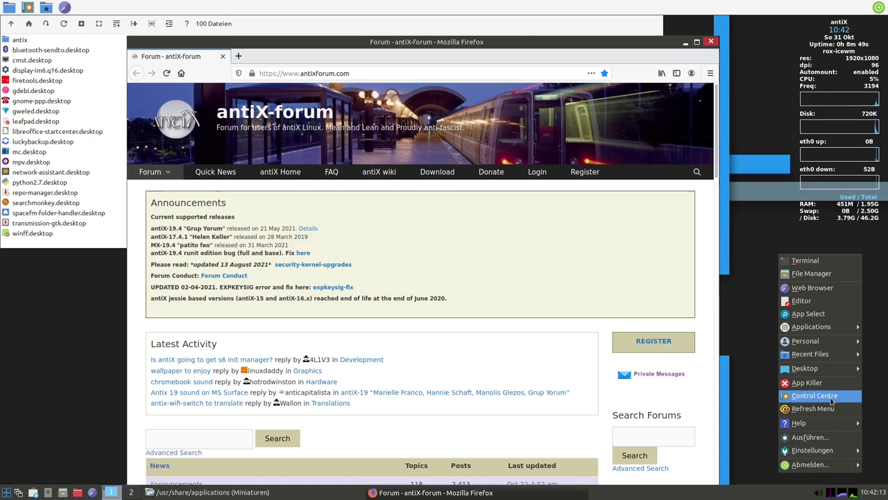
mouse_move(822, 368)
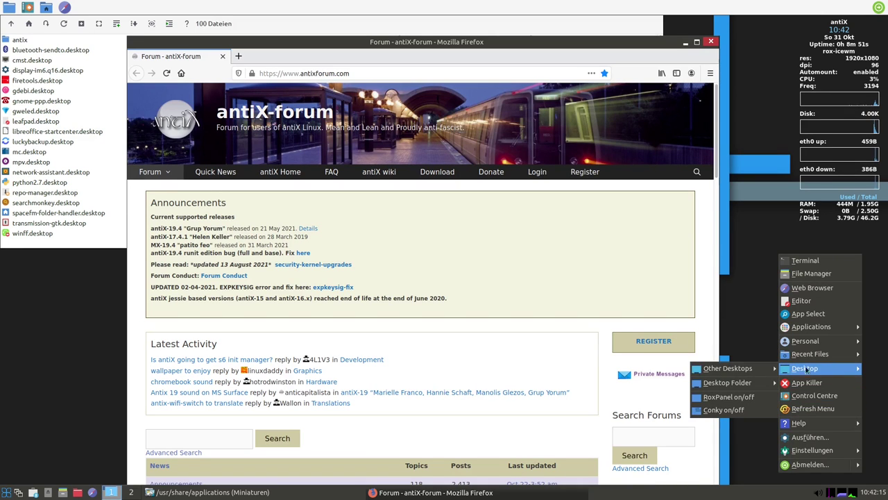
click(729, 401)
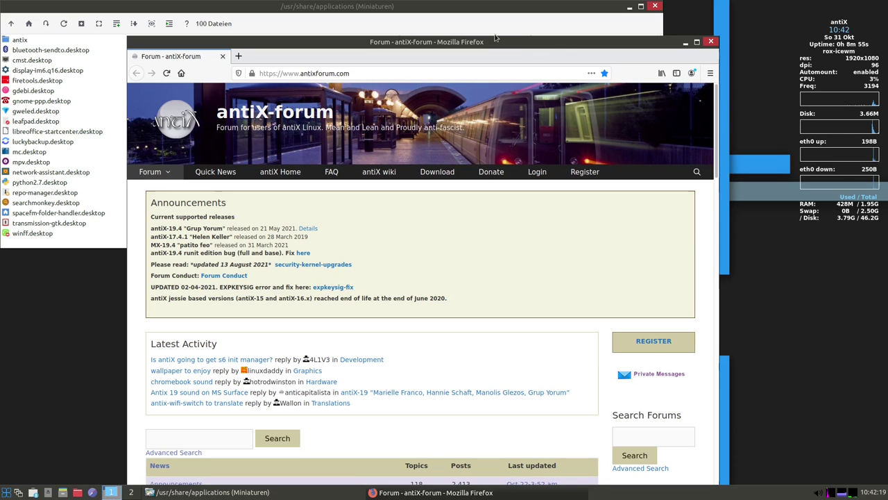
drag(555, 50, 559, 2)
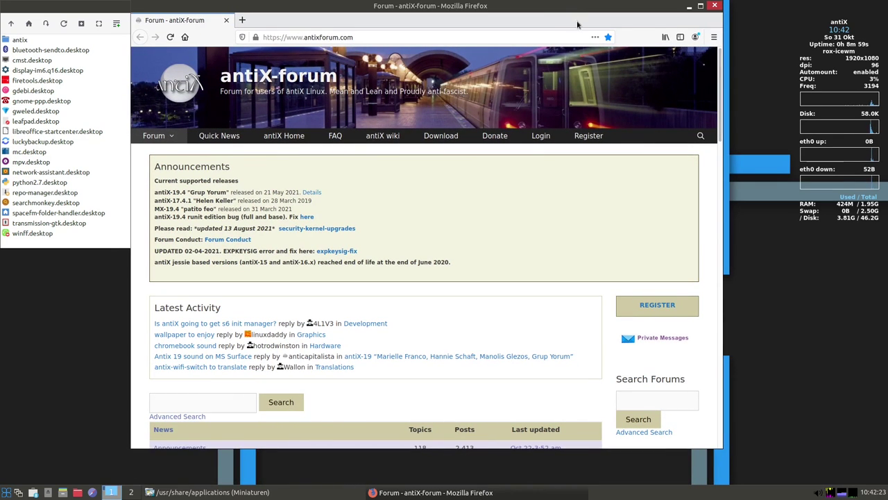
click(97, 7)
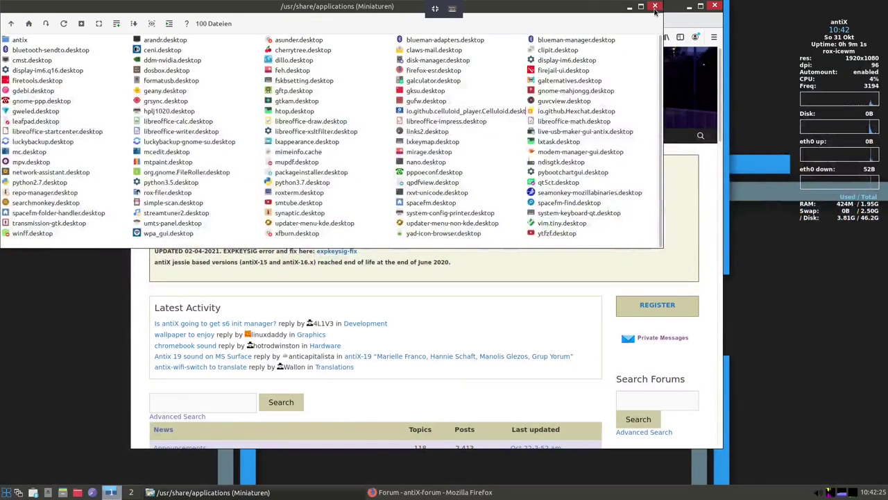
click(655, 7)
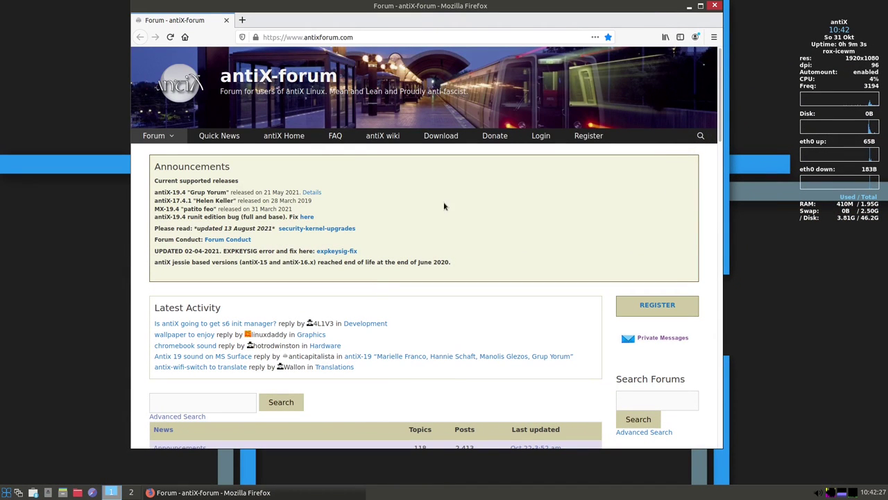
Show About Firefox to check version 78.10.0esr and open the global community page
click(714, 37)
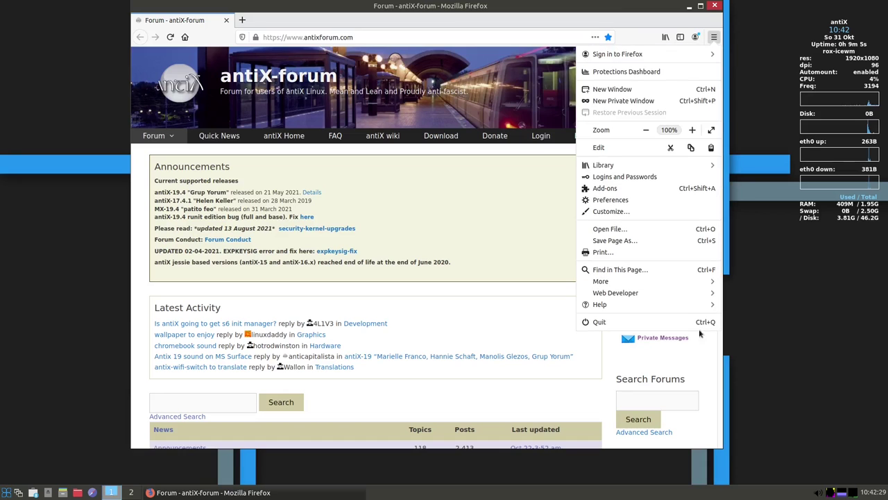
click(614, 305)
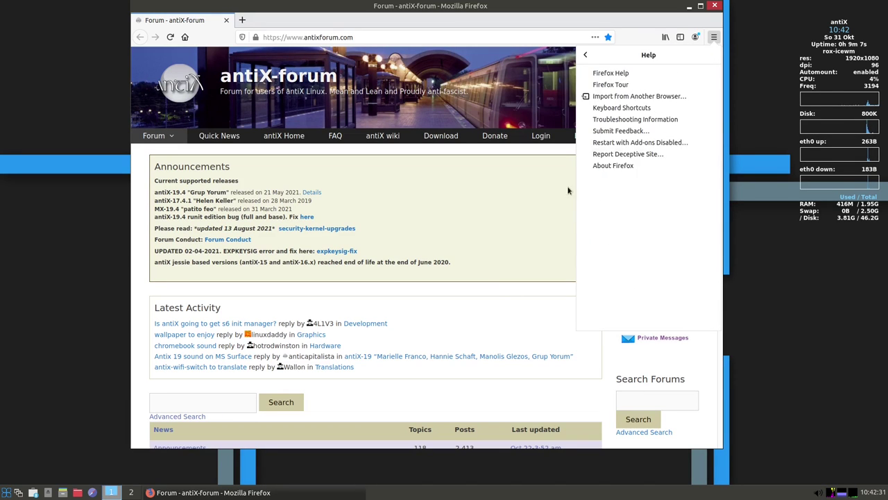
click(613, 165)
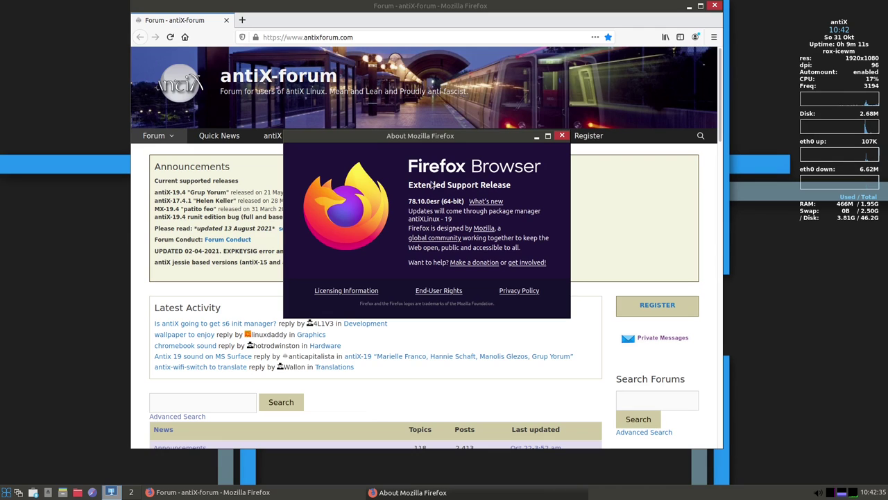
double_click(411, 200)
click(435, 237)
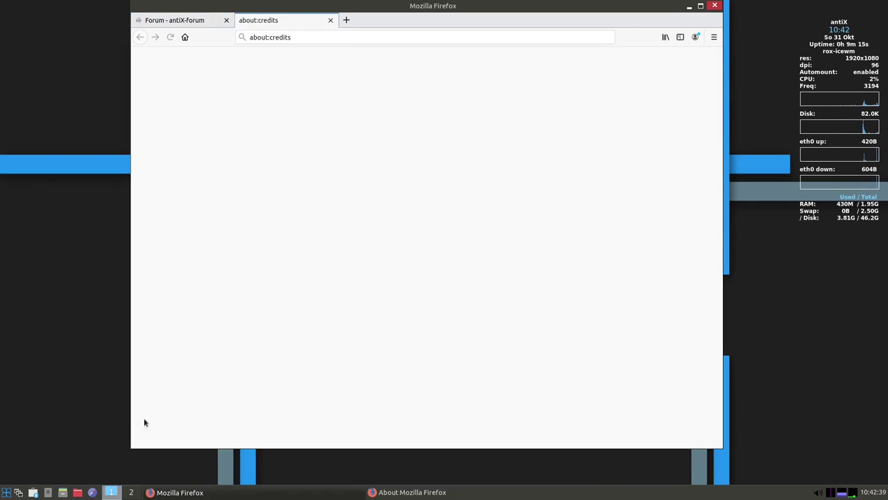
Quit Firefox, confirming closing both tabs, and dismiss the About Firefox dialog
click(715, 9)
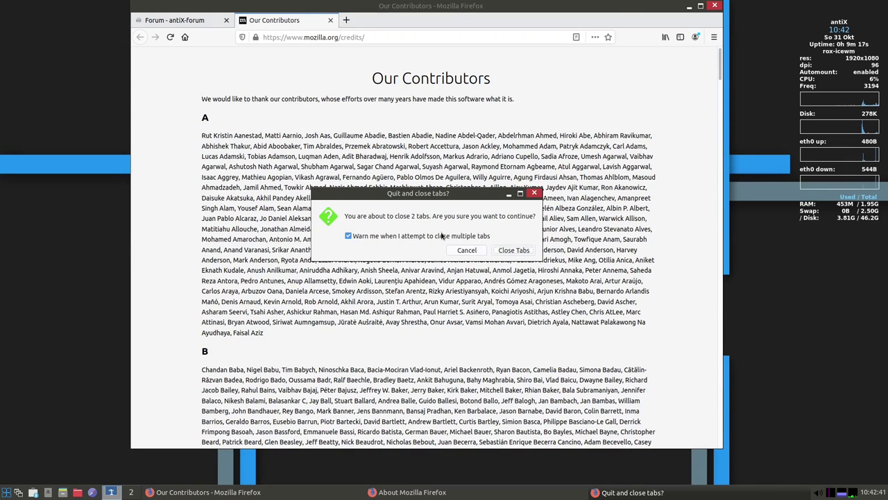
click(514, 249)
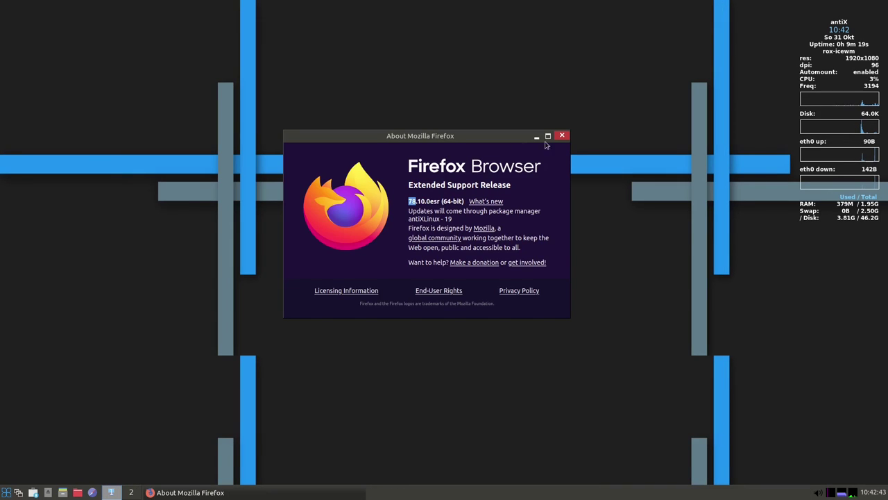
click(562, 136)
click(7, 491)
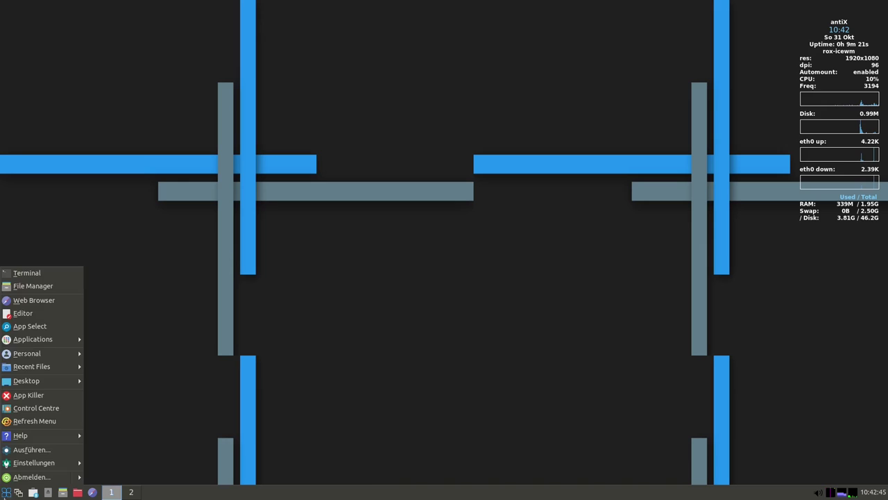
Open a ROXTerm terminal from the antiX menu, enlarge its font, and position it near the screen centre
click(42, 274)
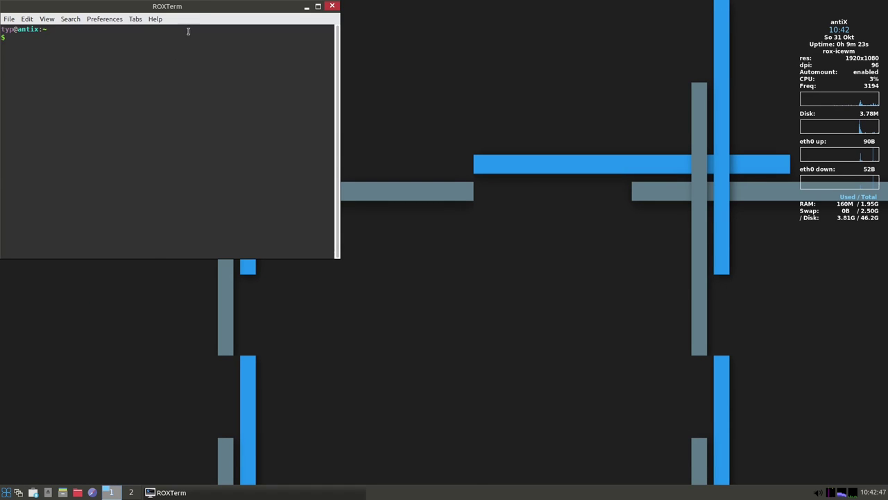
drag(195, 9, 436, 100)
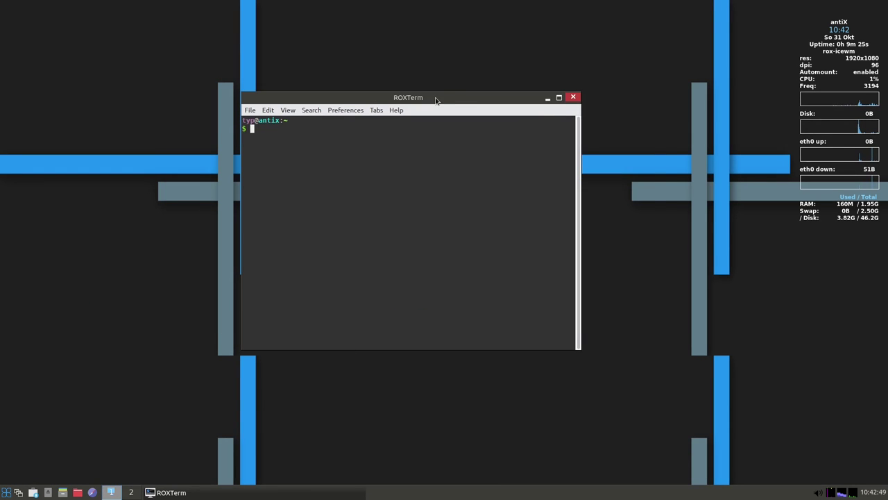
key(ctrl+plus)
key(ctrl+plus)
key(ctrl+plus)
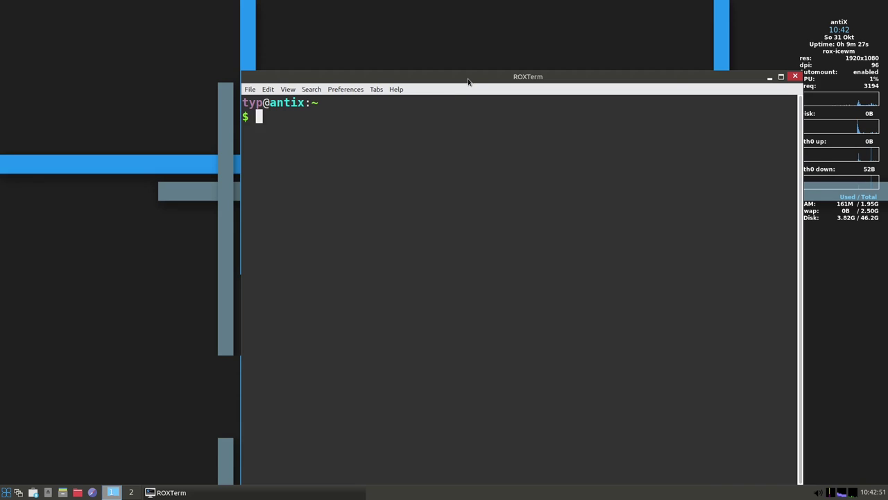
drag(469, 82, 352, 38)
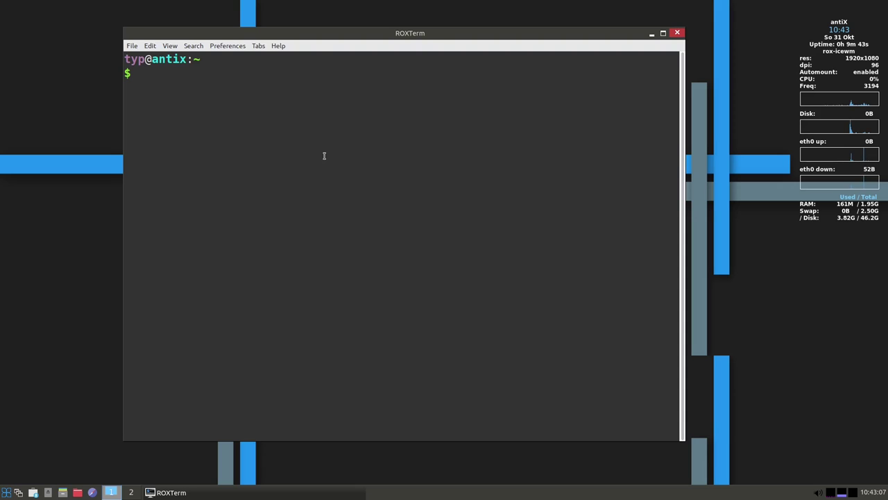
Refresh the package lists with sudo apt update, submitting the administrator password
text(sudo apt update)
key(Return)
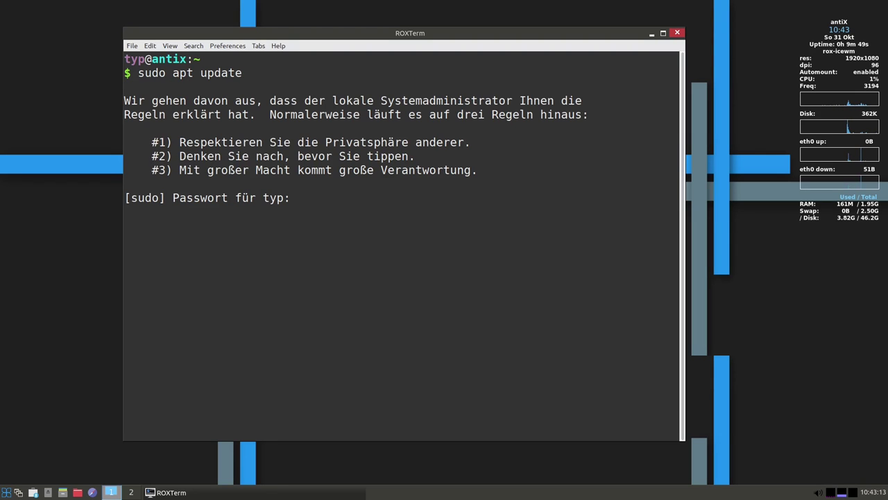
key(Return)
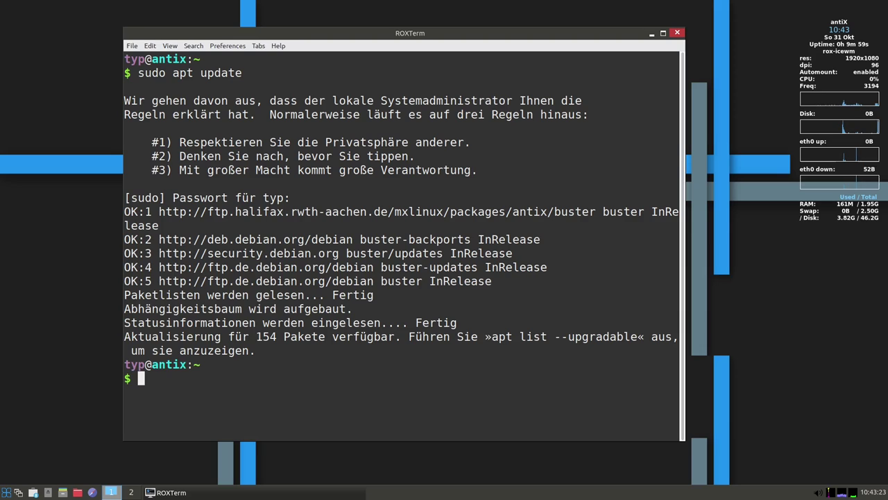
Edit the recalled command into sudo apt dist-upgrade and run it for the 154 upgradable packages
key(Up)
key(BackSpace)
key(BackSpace)
key(BackSpace)
key(BackSpace)
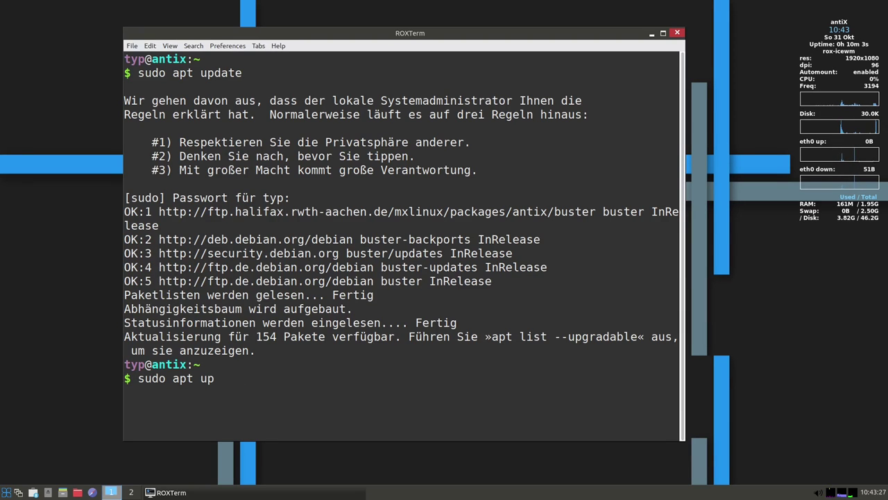
text(gra)
key(BackSpace)
key(BackSpace)
key(BackSpace)
key(BackSpace)
key(BackSpace)
text(-dist-upgra)
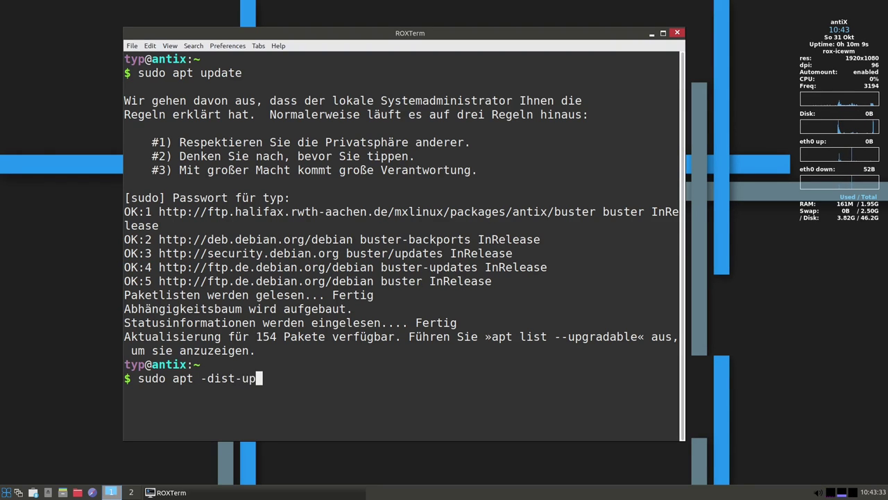
text(de)
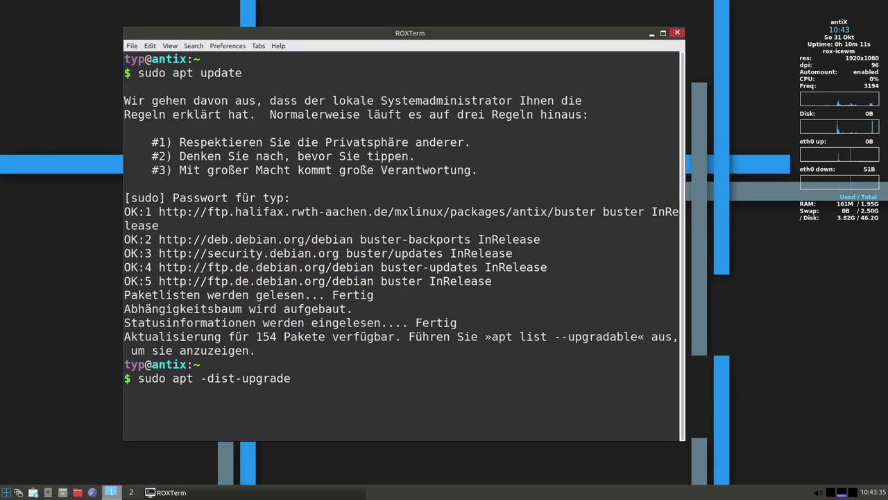
key(Left)
key(Left)
key(Left)
key(Left)
key(Left)
key(Left)
key(Left)
key(Left)
key(Left)
key(Left)
key(Left)
key(Left)
key(BackSpace)
key(End)
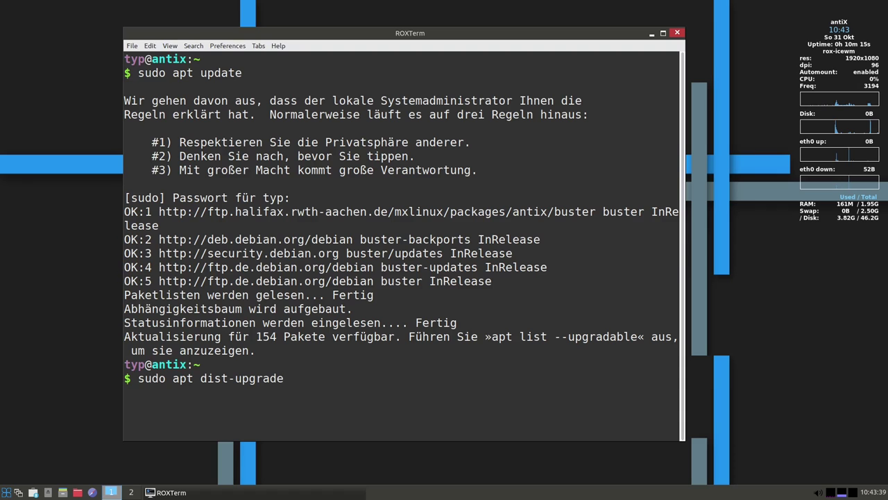
key(Return)
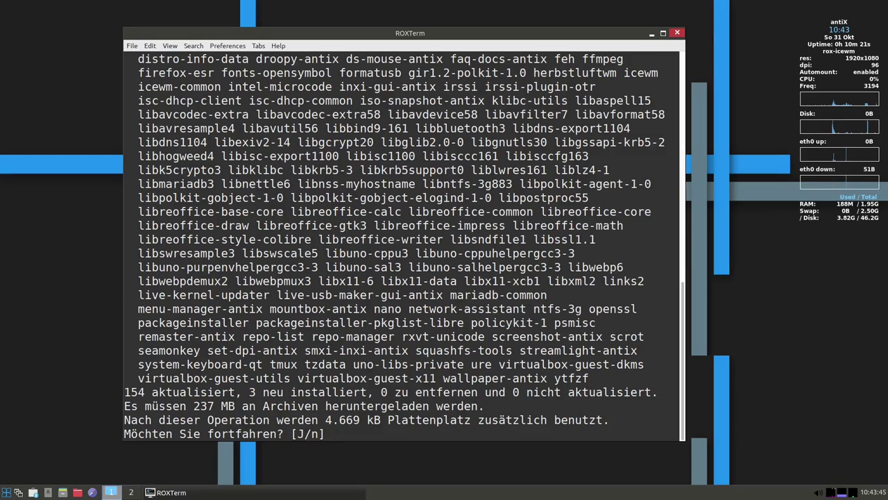
Accept the upgrade, then run uname -r to show kernel 4.9.0-264-antix.1-amd64-smp
key(Return)
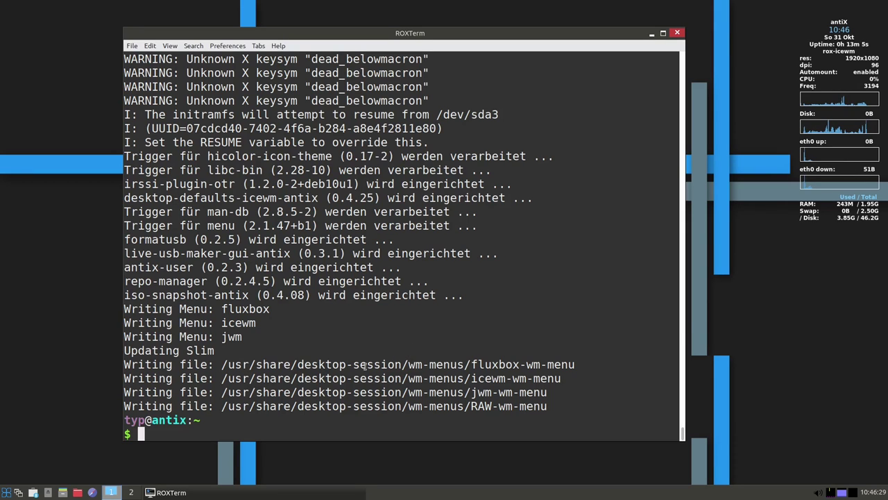
text(uname -r)
key(Return)
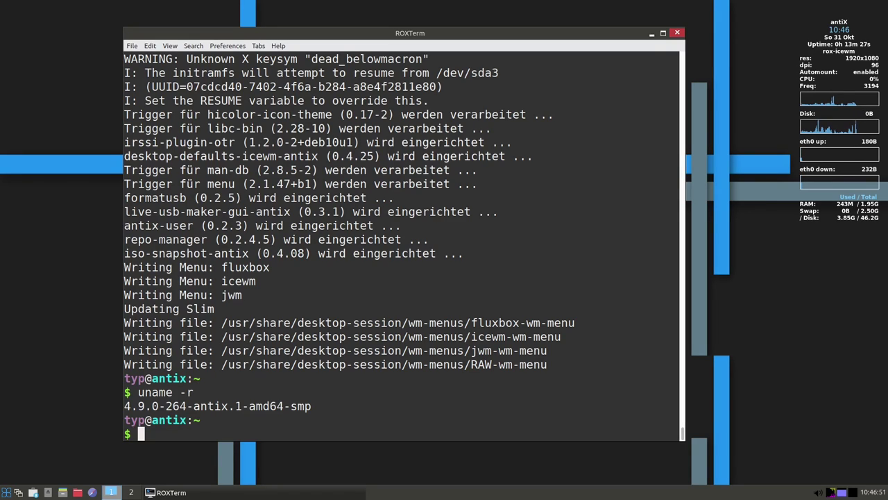
scroll(402, 243, up, 2)
scroll(297, 200, up, 2)
scroll(297, 200, up, 6)
scroll(297, 199, down, 6)
scroll(297, 200, down, 4)
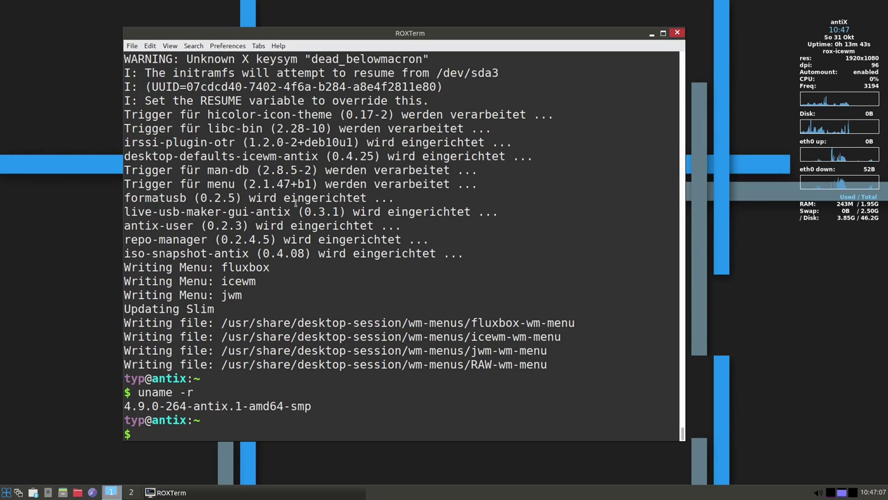
scroll(297, 201, up, 20)
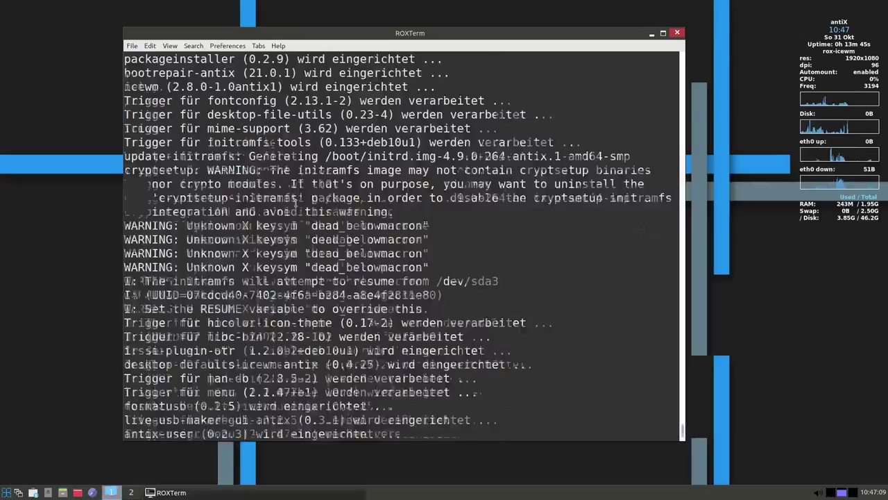
scroll(296, 201, up, 9)
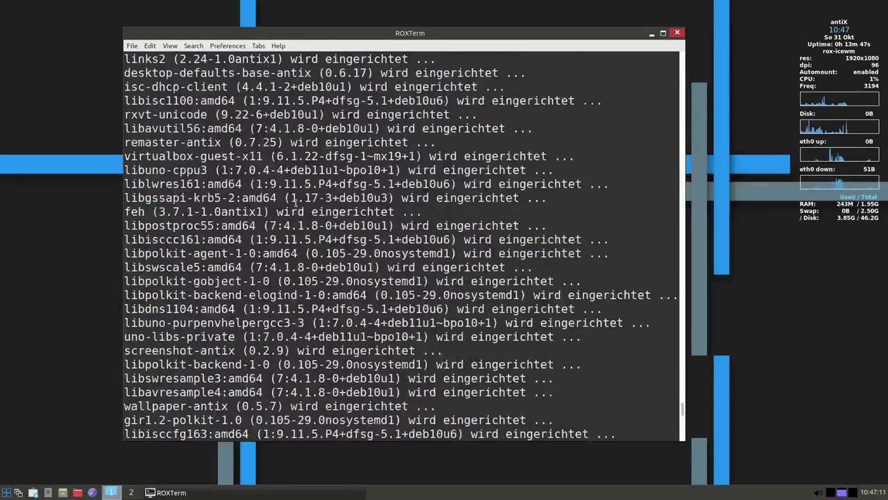
scroll(296, 202, up, 3)
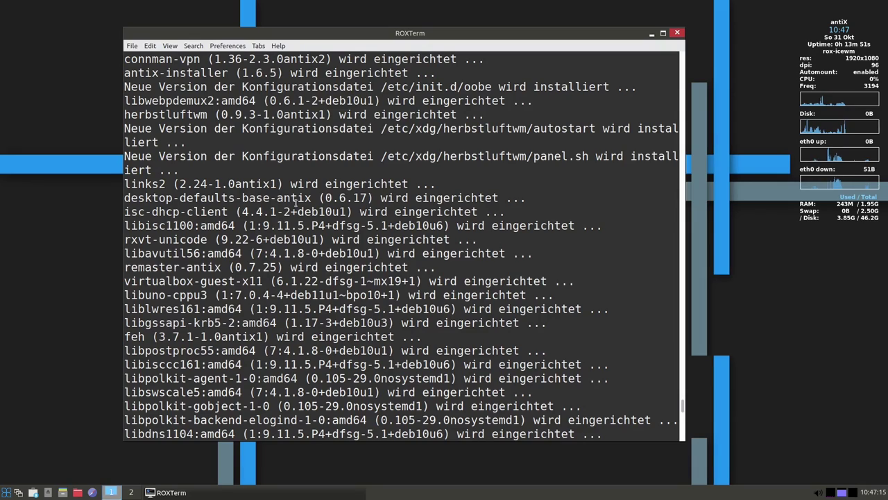
scroll(296, 201, up, 5)
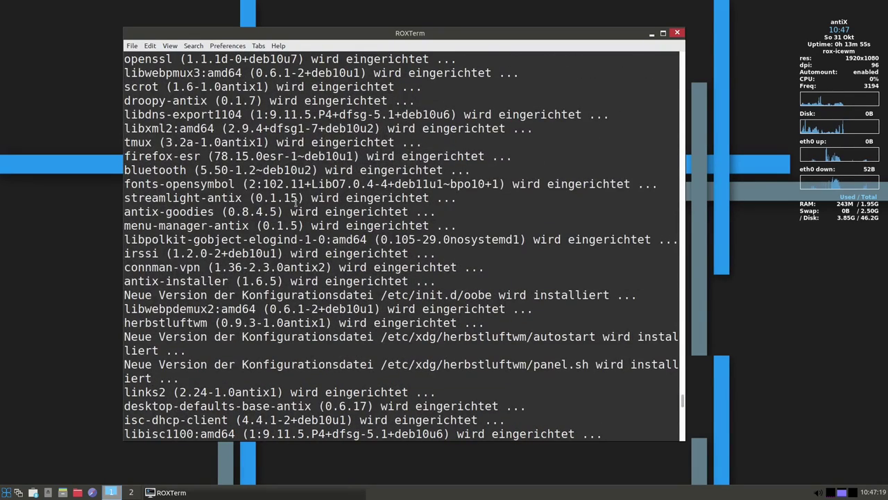
drag(214, 150, 227, 152)
click(224, 155)
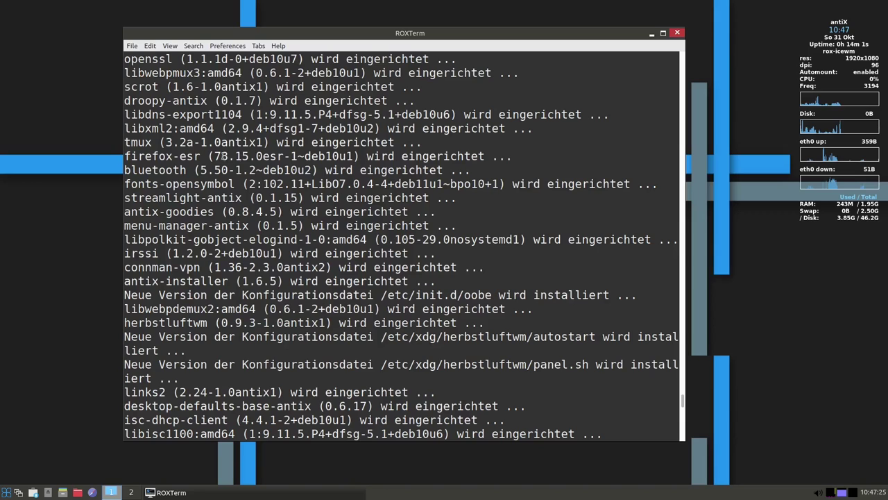
drag(214, 156, 249, 156)
click(229, 158)
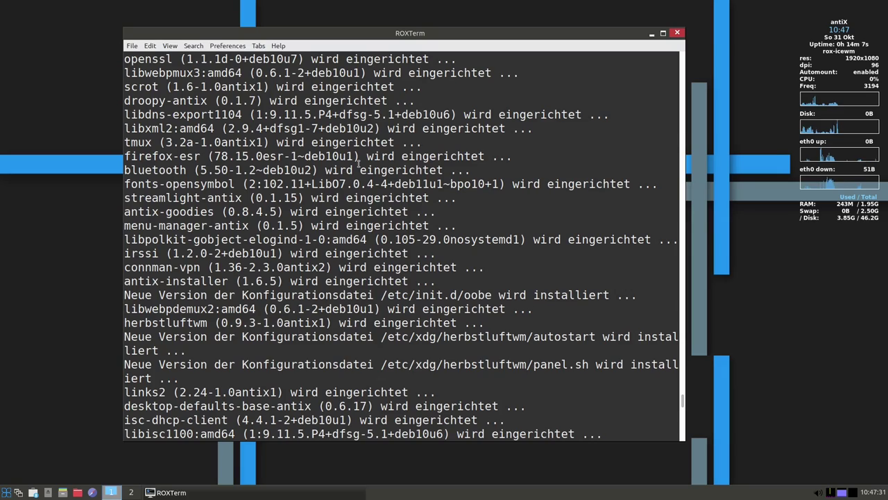
scroll(359, 163, up, 5)
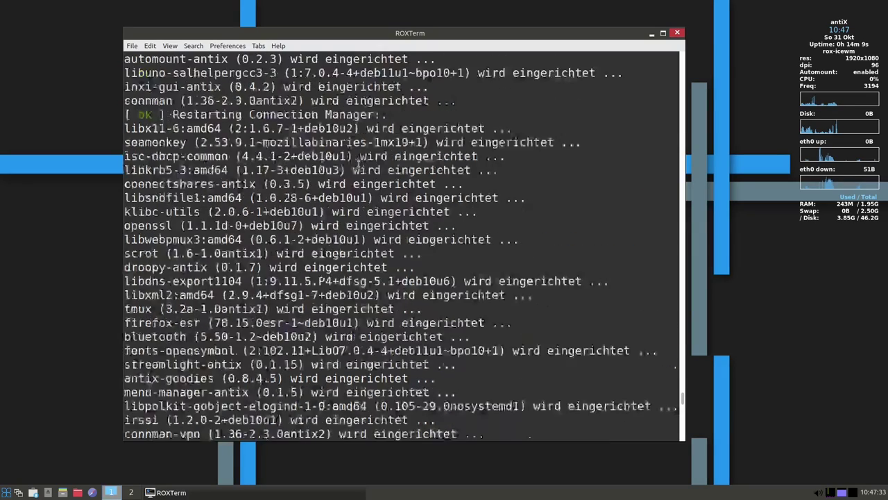
scroll(358, 163, up, 4)
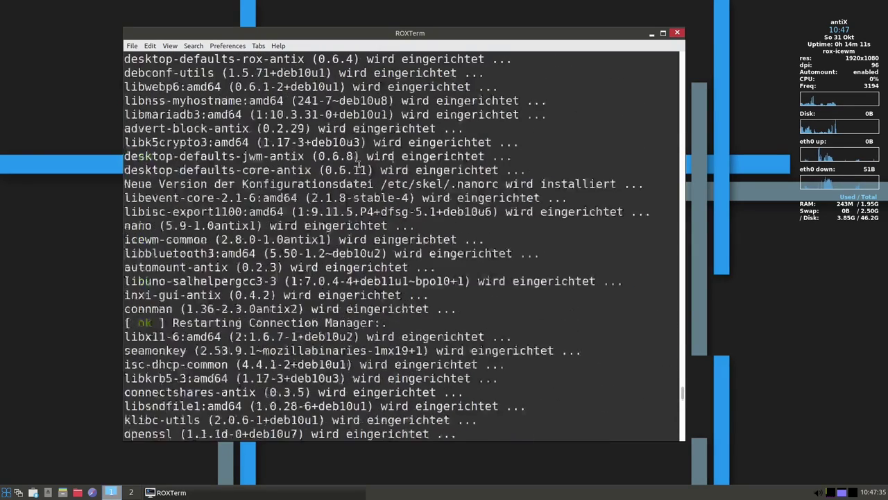
scroll(359, 163, down, 8)
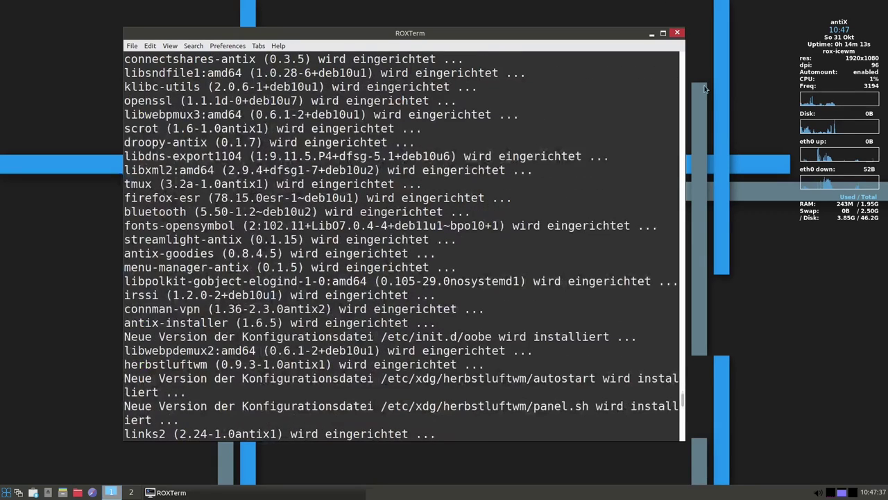
Close the terminal and browse the antiX application menu
click(676, 33)
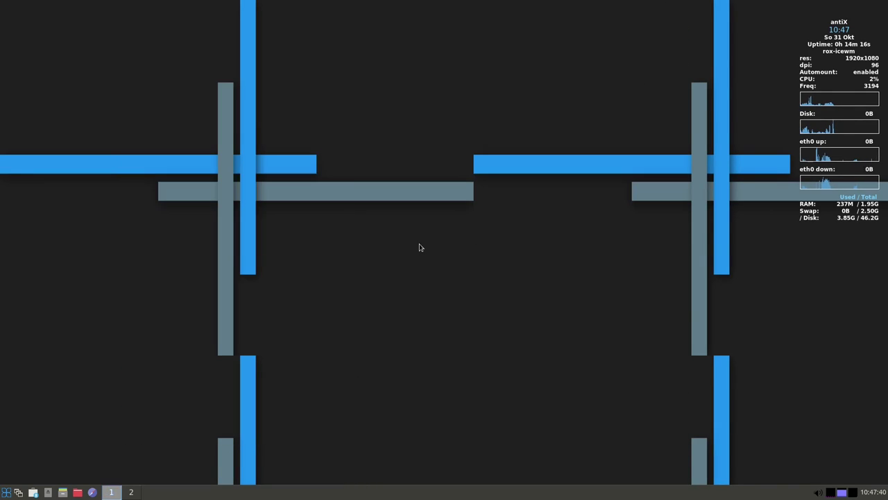
click(6, 492)
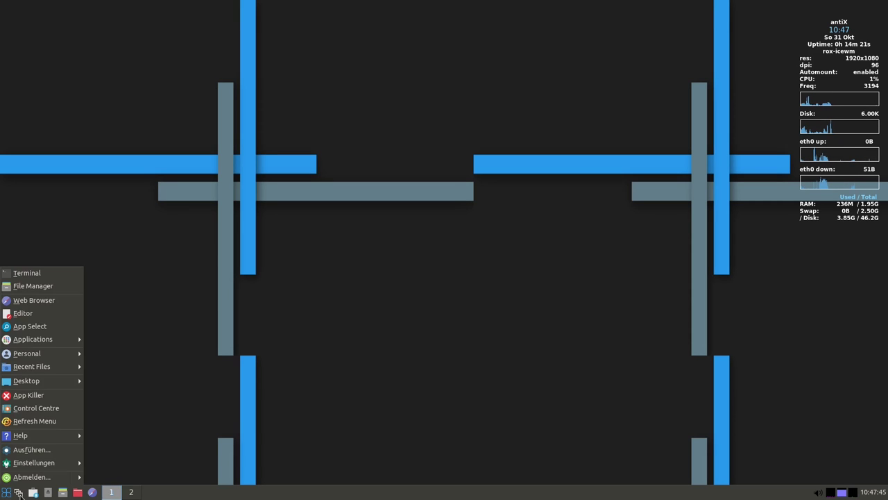
click(20, 494)
click(7, 493)
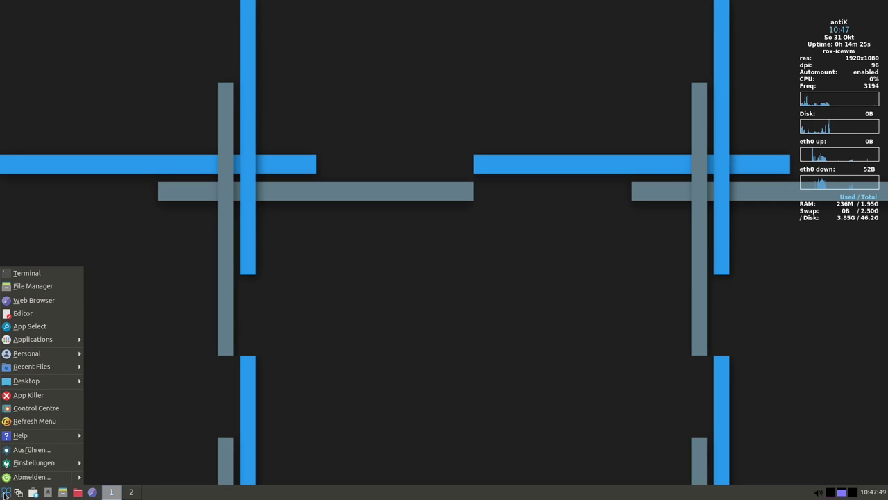
mouse_move(41, 435)
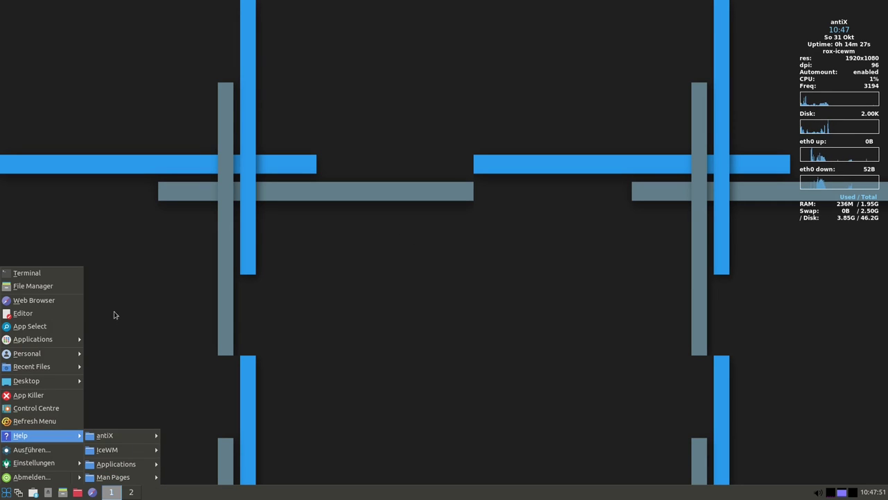
click(388, 232)
Browse the desktop menu's Desktop, Einstellungen > Themes and Wünsche submenus, then reopen the root menu
right_click(444, 253)
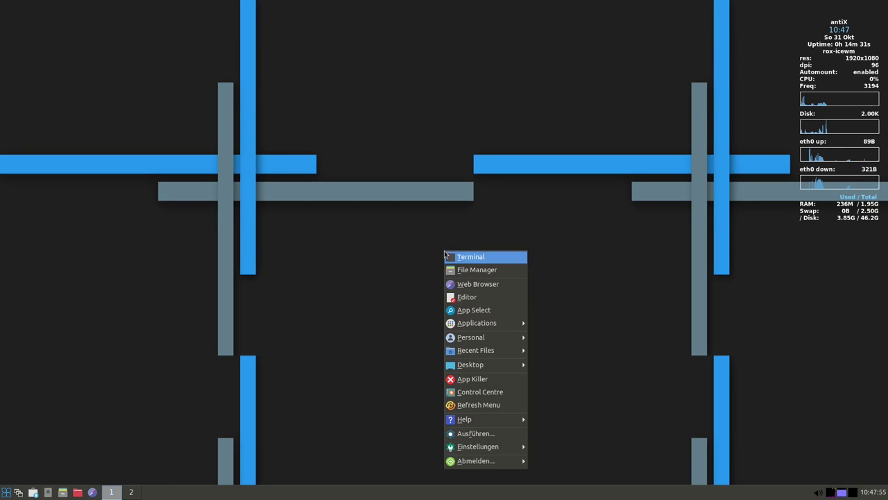
mouse_move(508, 370)
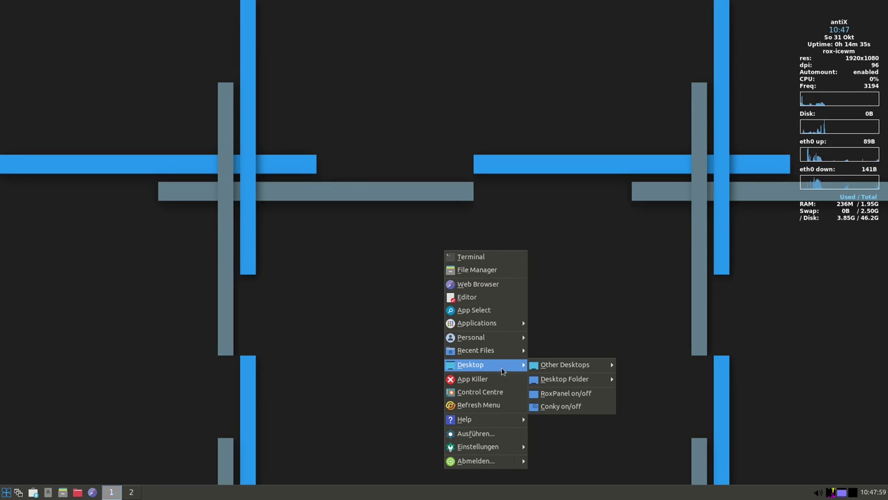
mouse_move(504, 450)
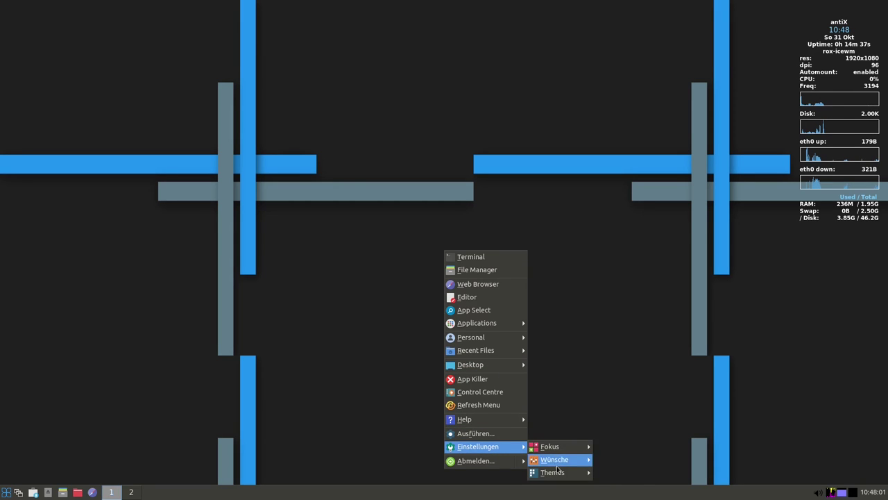
mouse_move(555, 471)
mouse_move(627, 336)
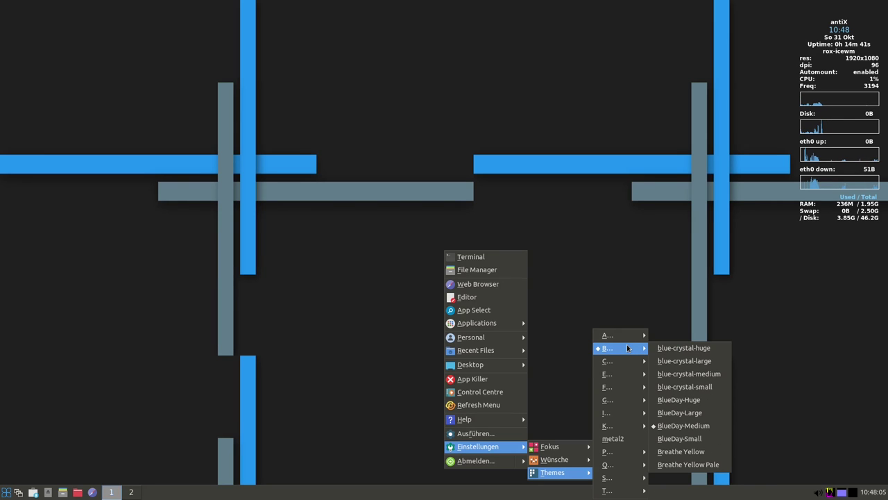
mouse_move(622, 364)
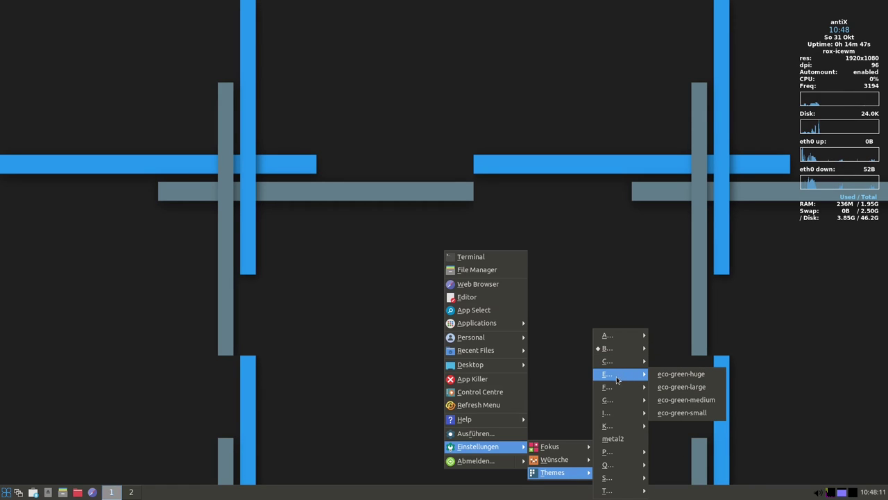
mouse_move(617, 402)
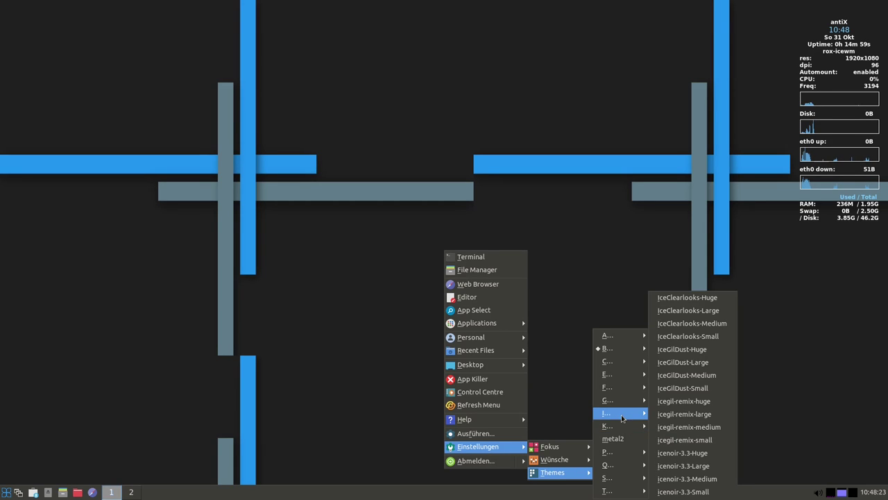
mouse_move(623, 458)
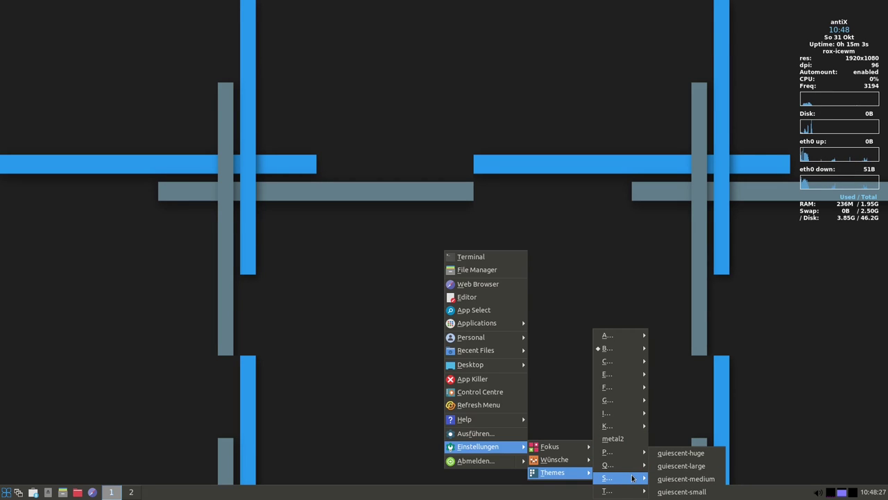
mouse_move(632, 478)
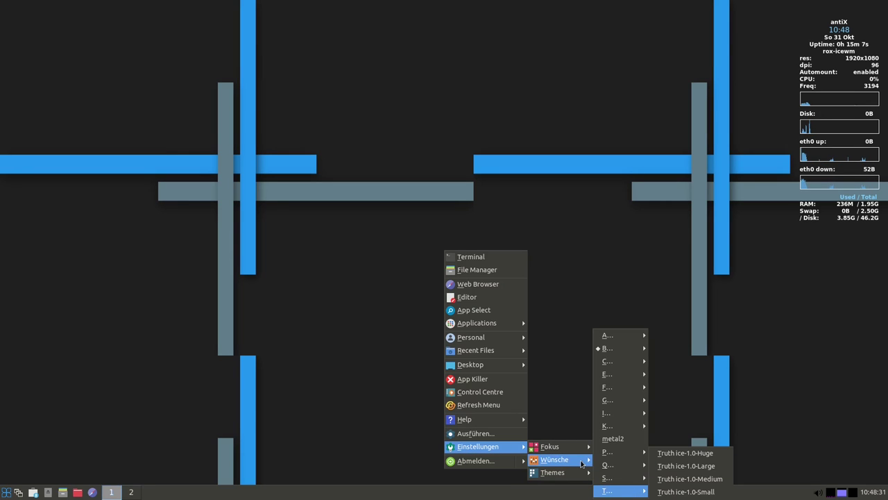
mouse_move(581, 463)
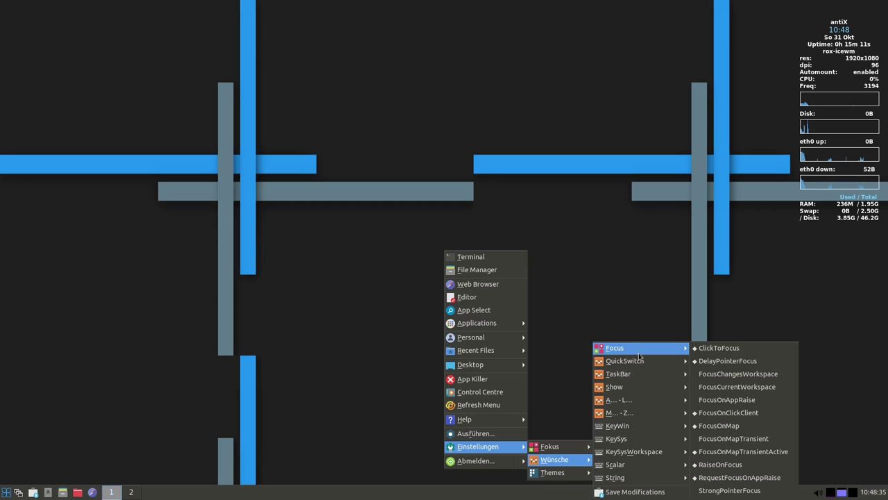
mouse_move(643, 392)
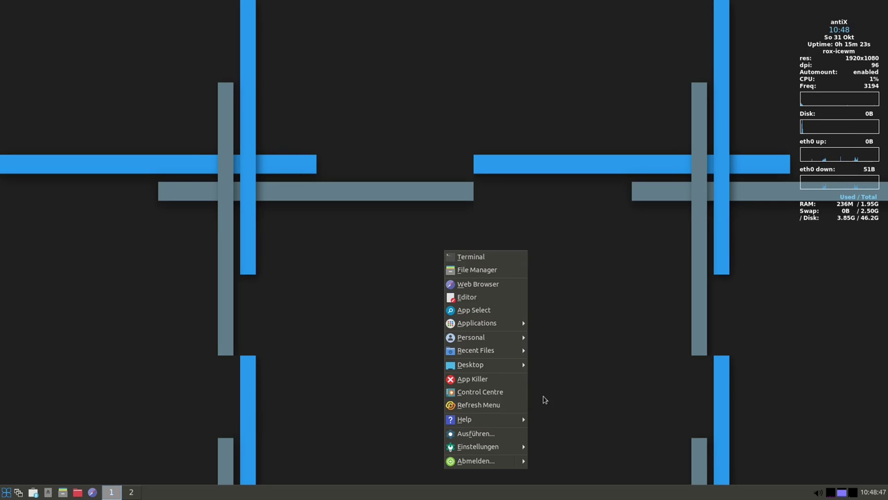
click(484, 408)
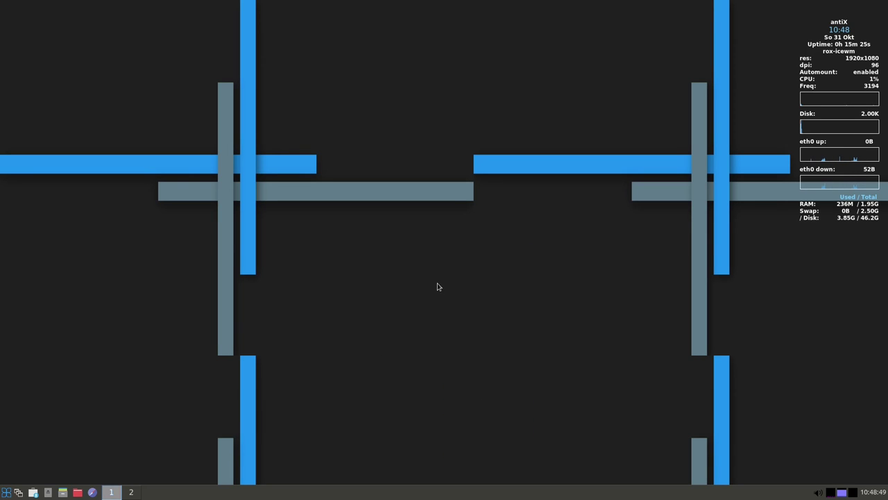
right_click(390, 259)
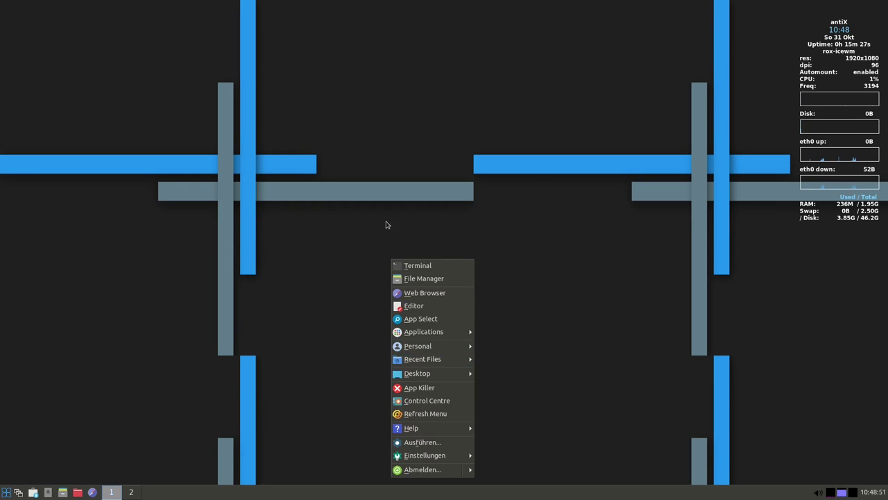
Open a new terminal, read ROXTerm's About information, then close the dialog and the terminal
click(417, 265)
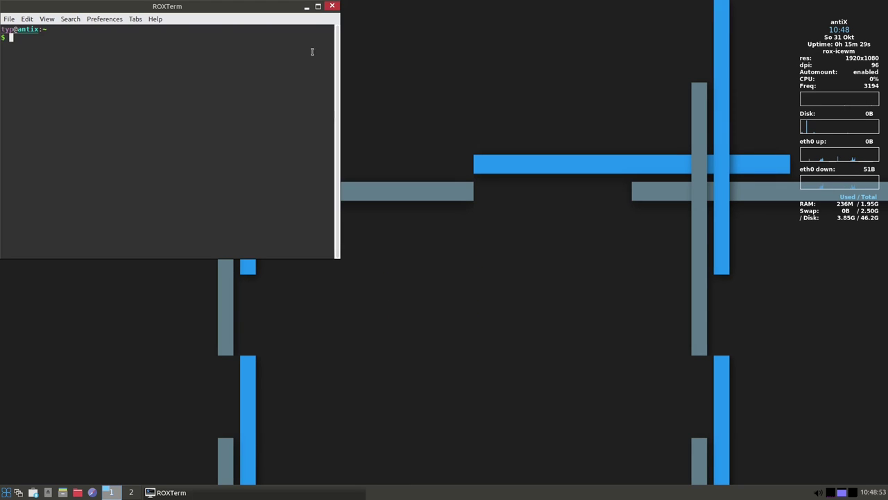
click(155, 18)
click(177, 43)
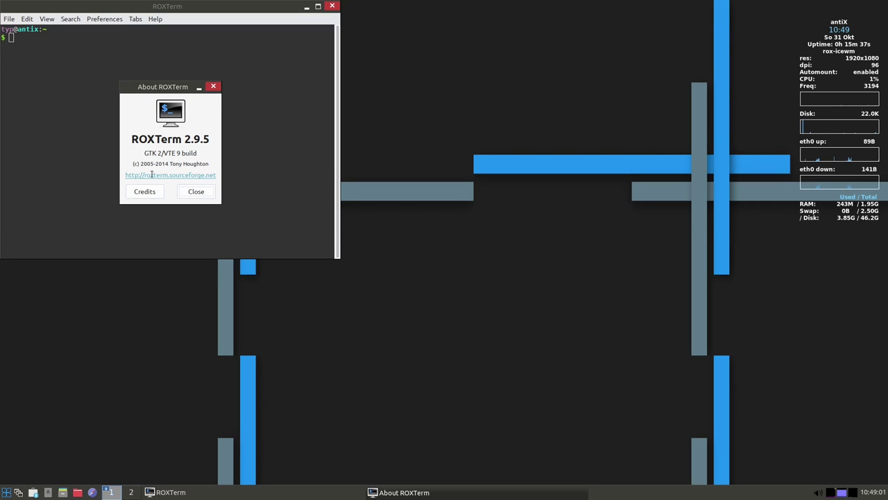
double_click(174, 138)
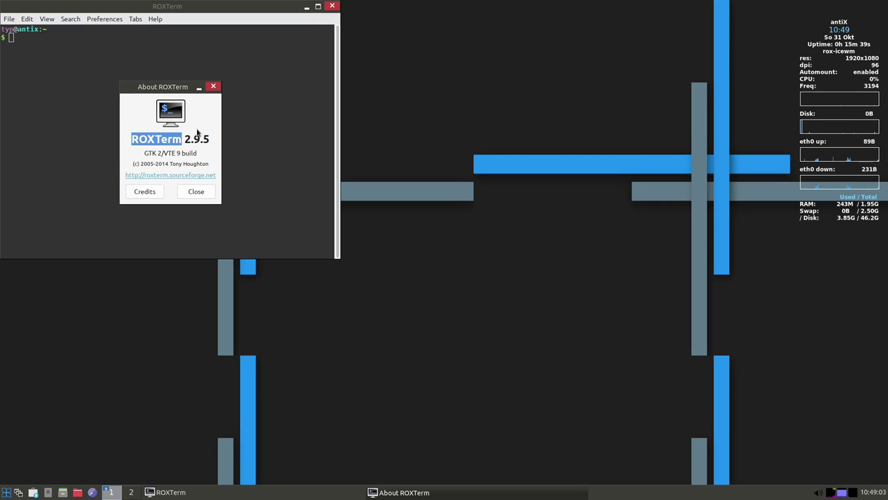
double_click(151, 153)
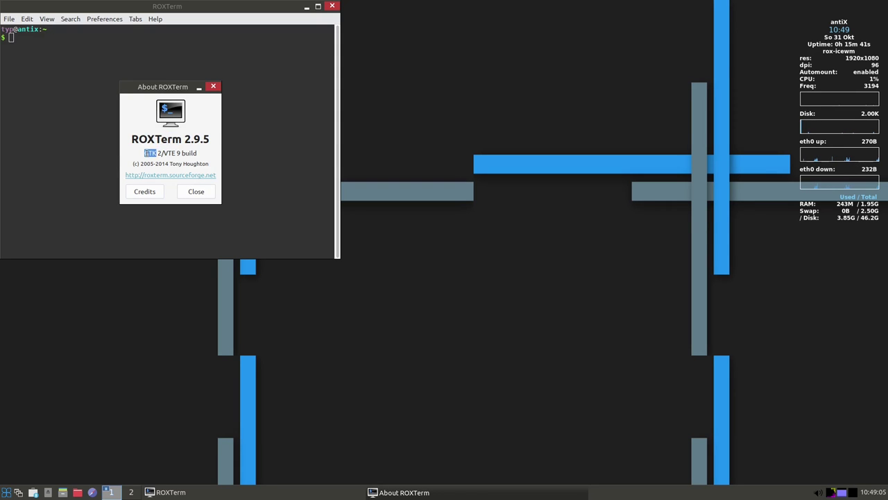
double_click(159, 152)
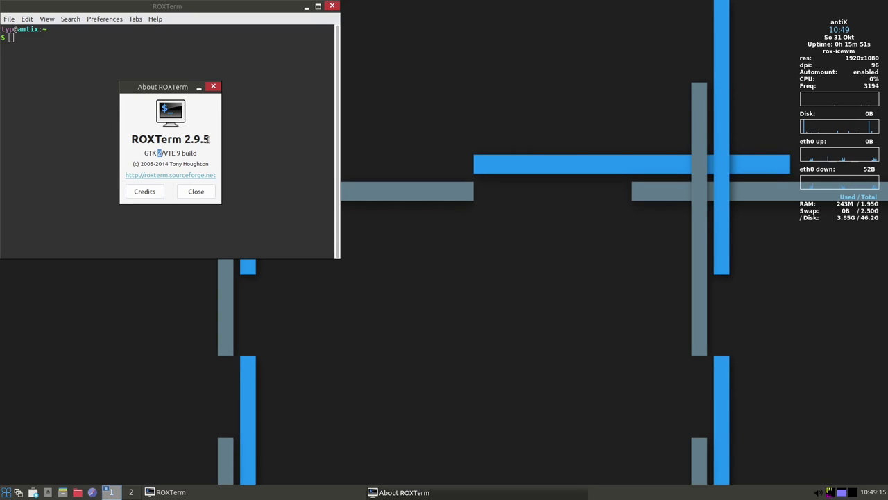
click(212, 87)
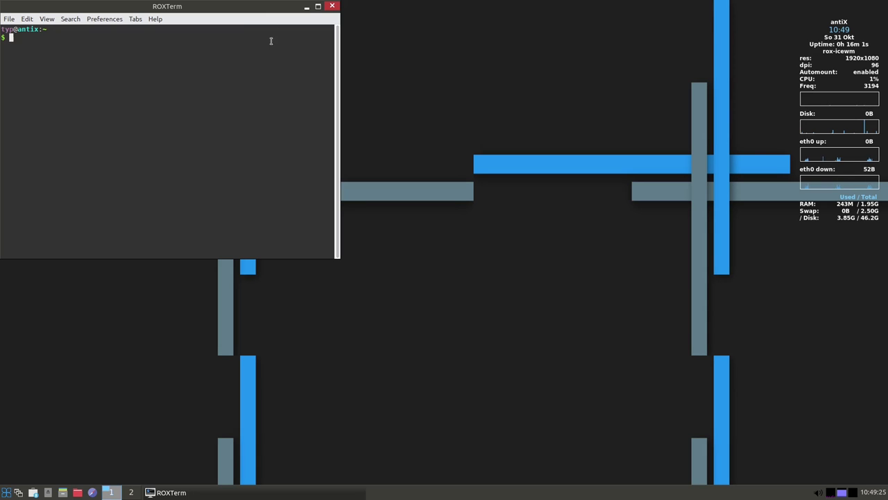
click(332, 6)
Open the home folder in the file manager, close it, and bring up the desktop menu
right_click(518, 144)
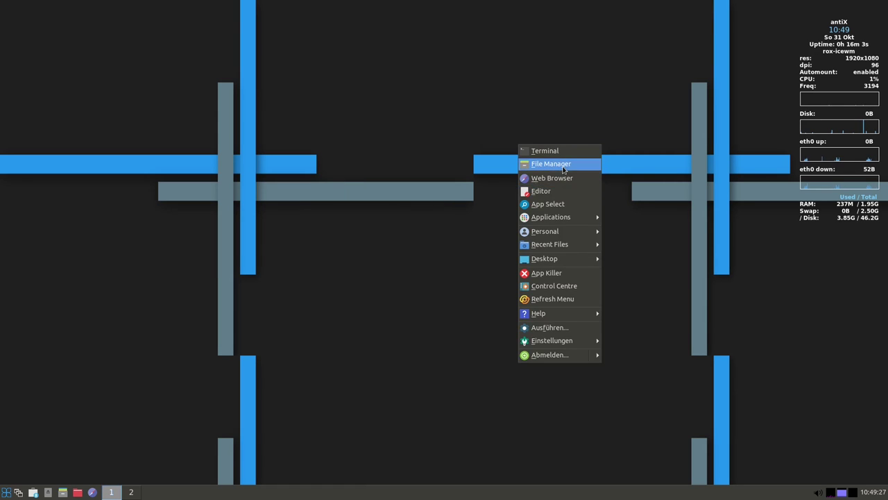
click(562, 170)
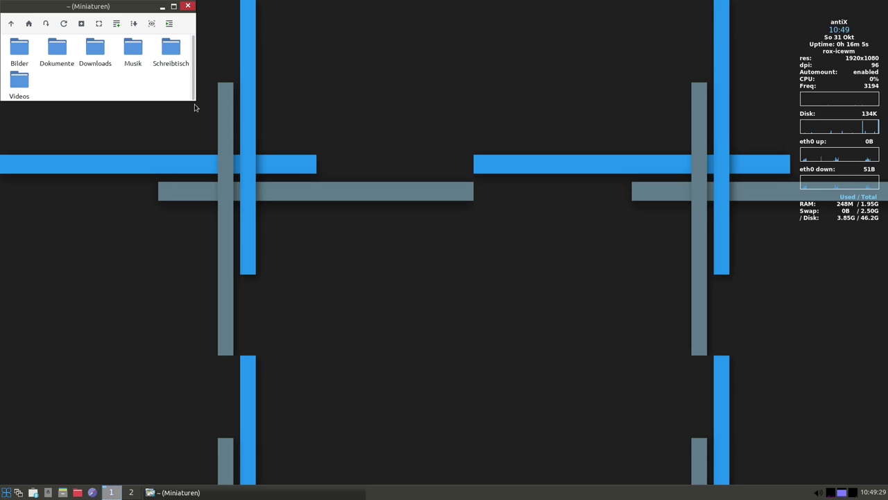
click(187, 5)
right_click(501, 246)
mouse_move(560, 319)
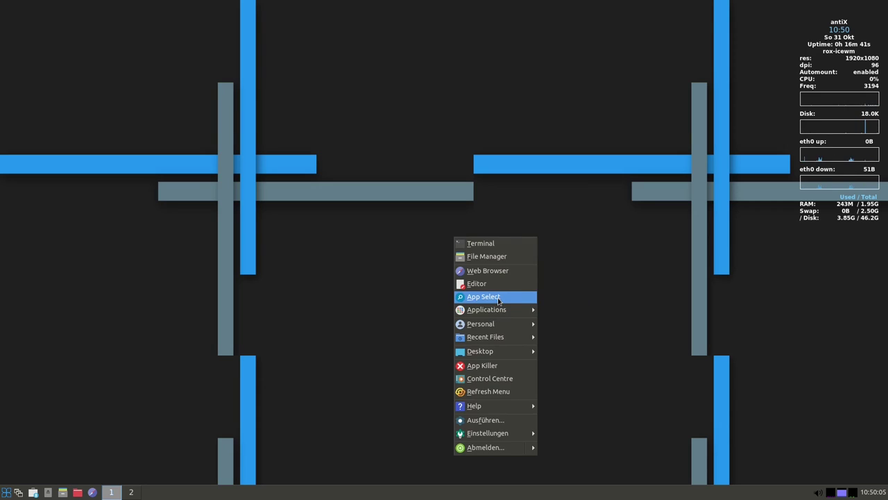
Launch App Select with 'Spalten anzeigen' enabled and maximize its window
click(498, 300)
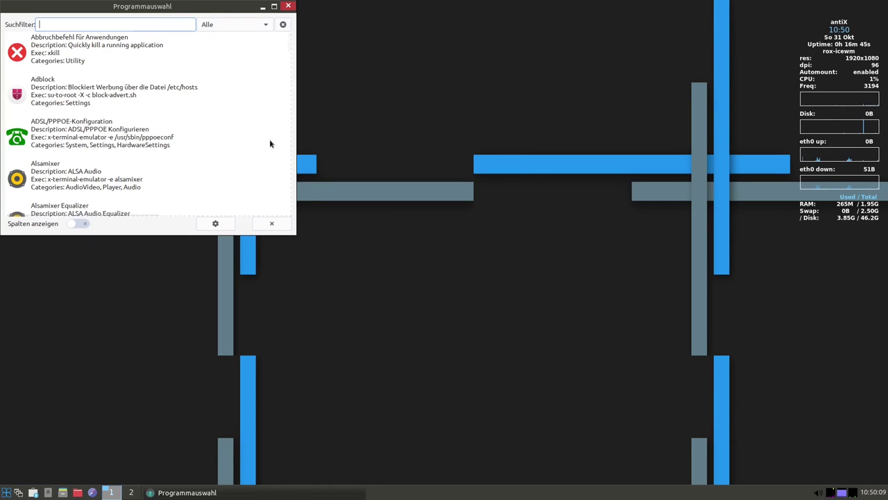
click(72, 226)
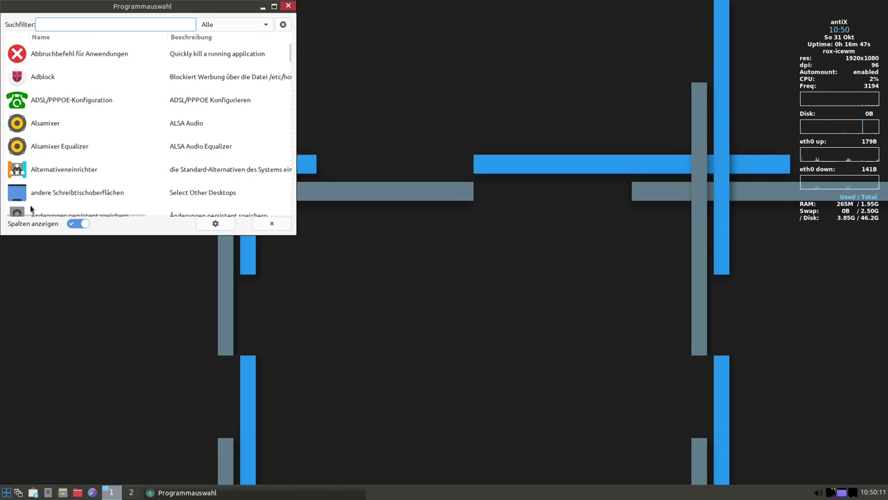
click(274, 8)
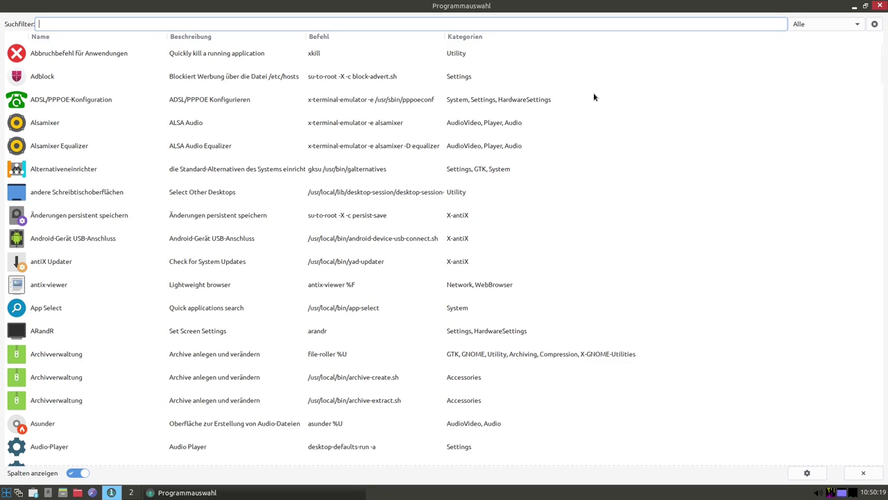
Search the program list for 'htop', then replace the search with 'fire'
text(ht)
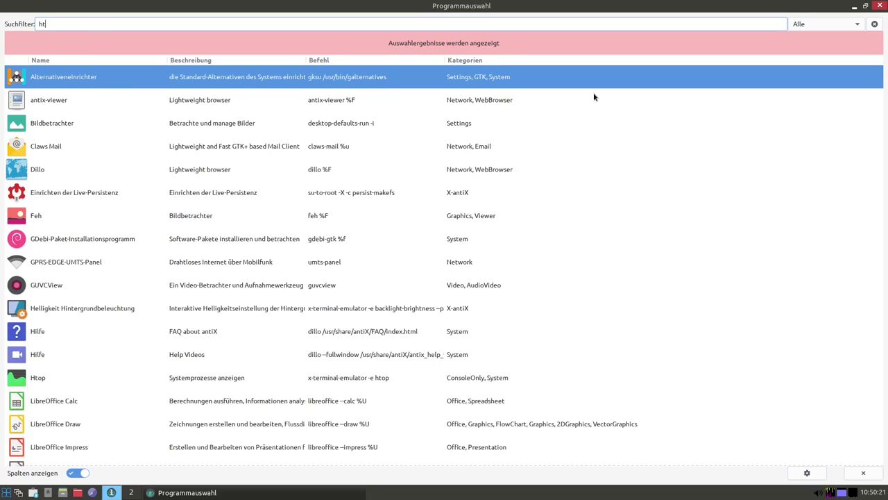
text(op)
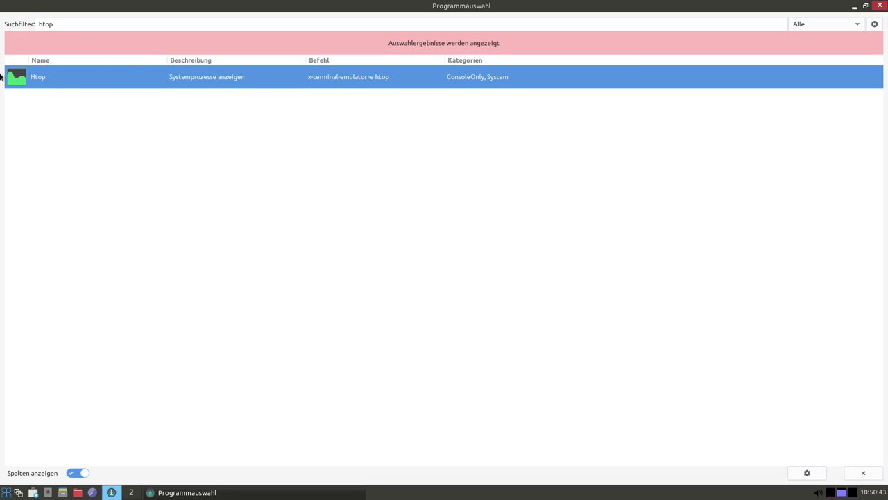
double_click(56, 25)
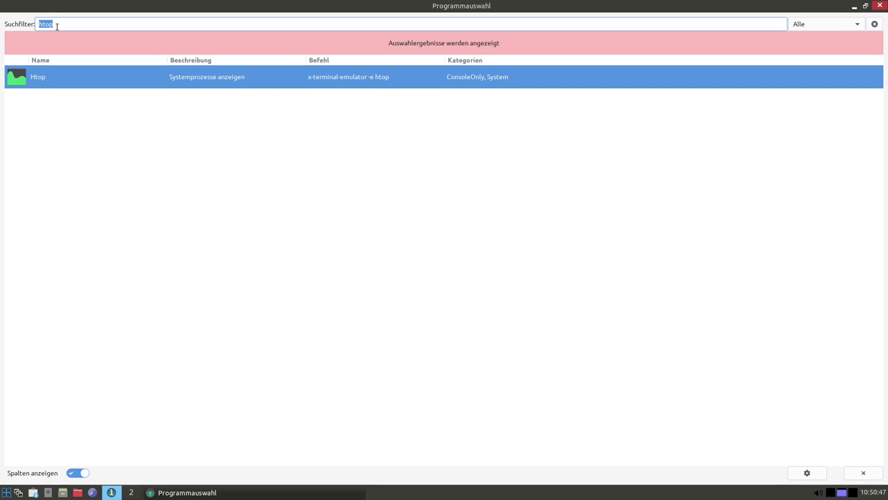
text(fil)
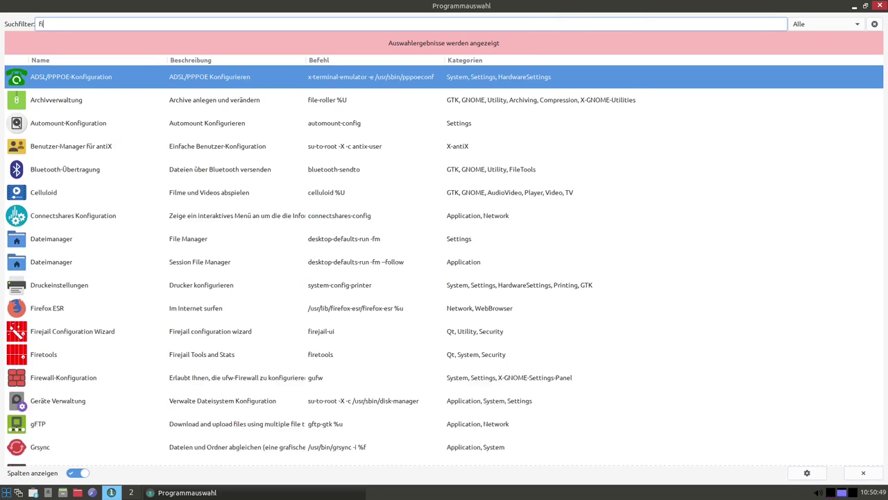
key(BackSpace)
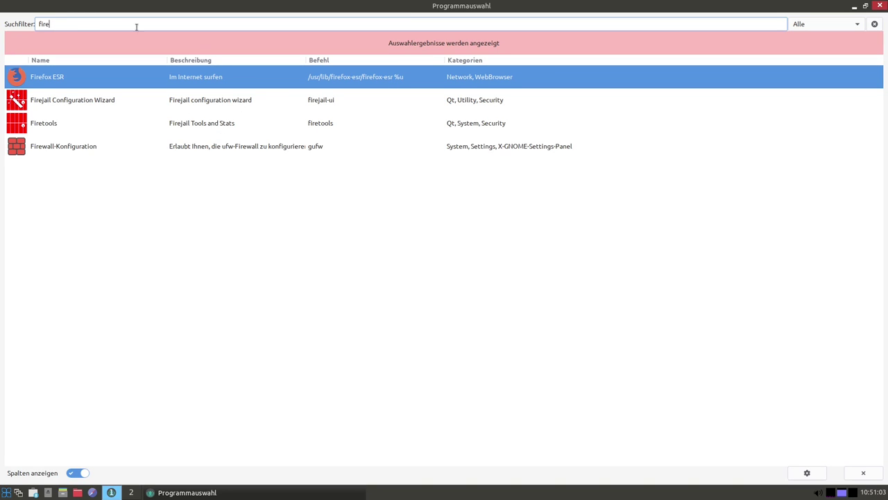
double_click(76, 27)
Close App Select and run antiX Updater from the desktop menu; it reports all packages up to date
click(881, 6)
right_click(520, 262)
mouse_move(574, 333)
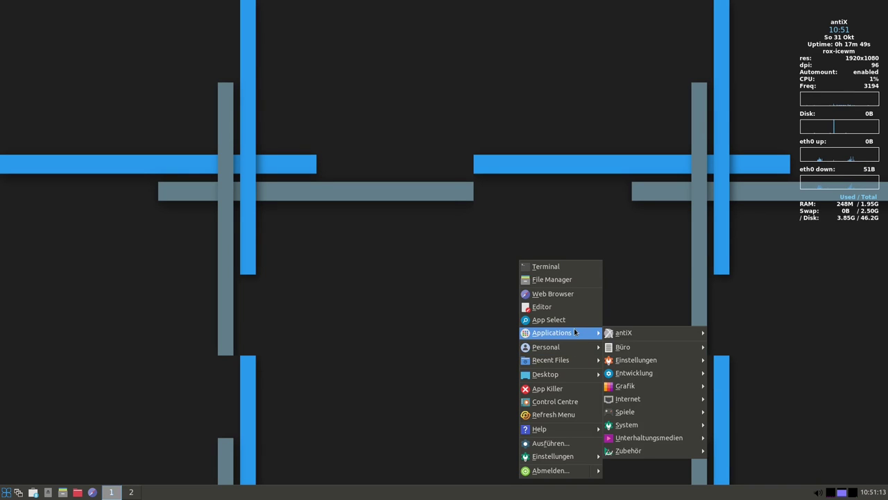
mouse_move(623, 339)
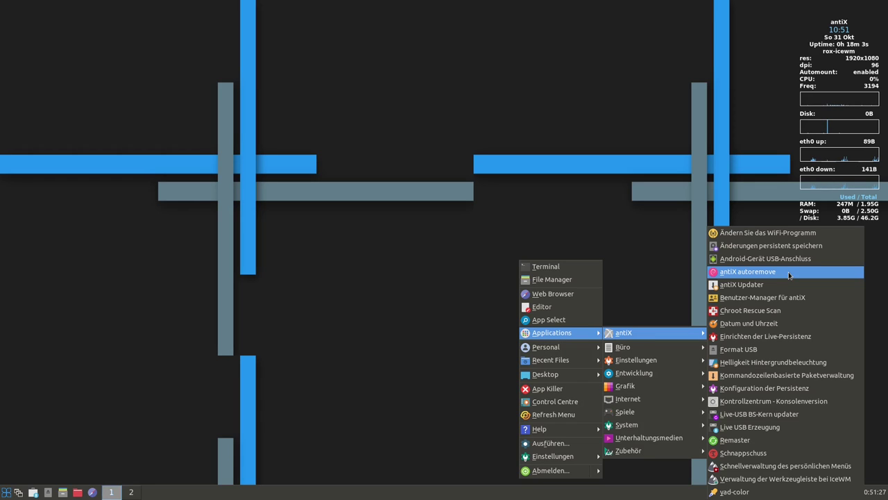
click(742, 285)
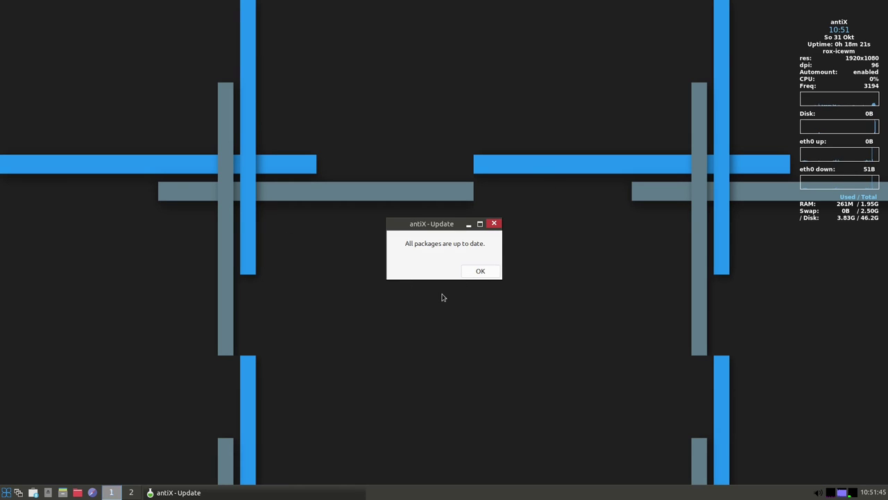
click(478, 270)
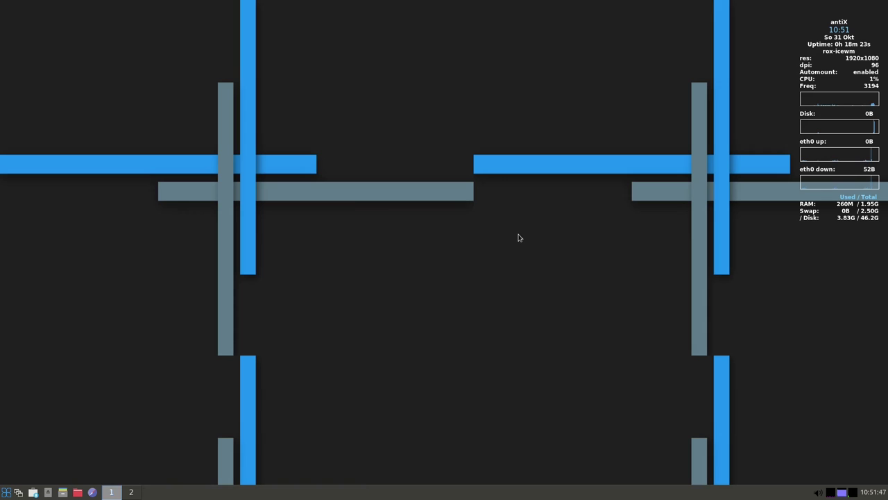
Run antiX autoremove from the antiX menu and dismiss its Finished message (0 packages removed)
right_click(520, 237)
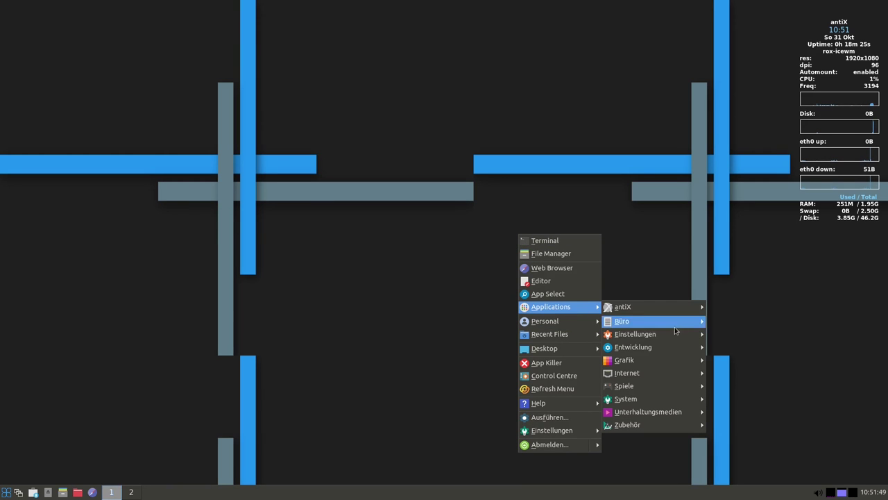
mouse_move(652, 306)
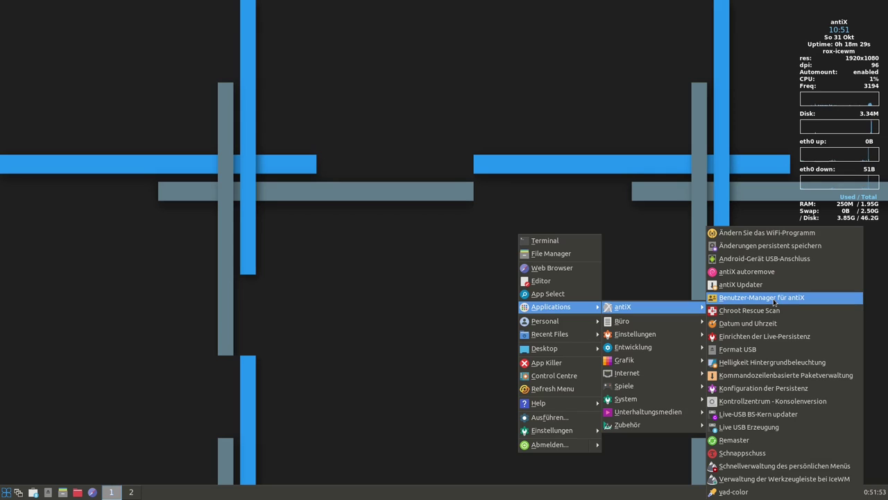
click(736, 274)
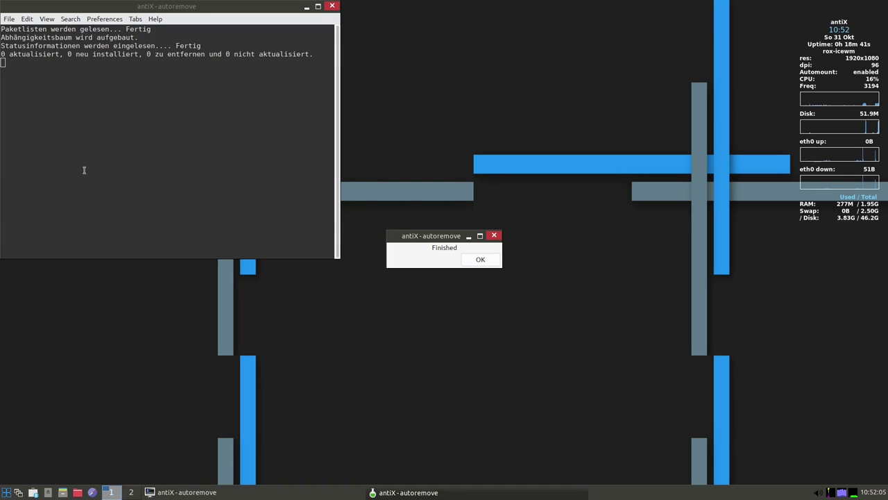
click(480, 259)
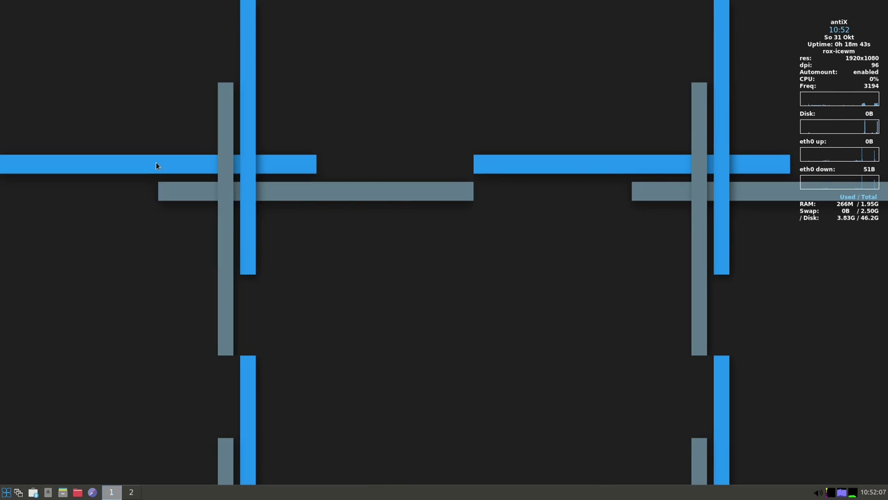
Launch cli-aptiX (Kommandozeilenbasierte Paketverwaltung), maximize it, then quit it with q
right_click(555, 219)
mouse_move(611, 292)
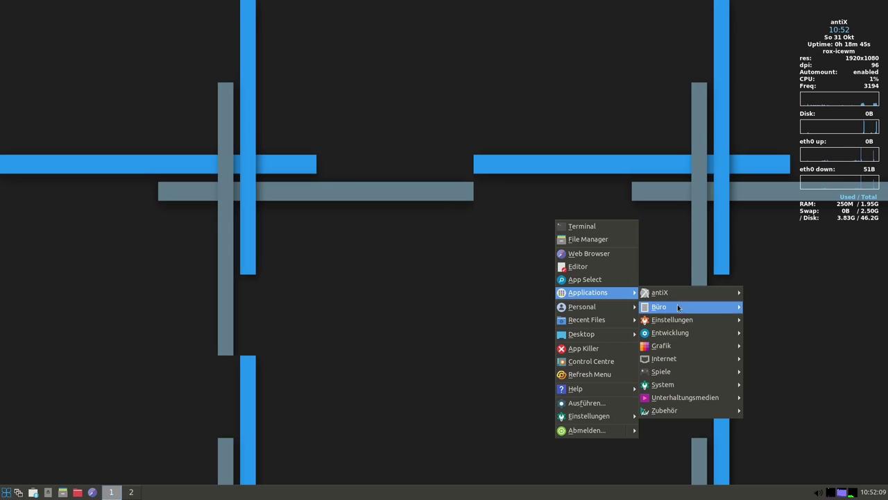
mouse_move(692, 299)
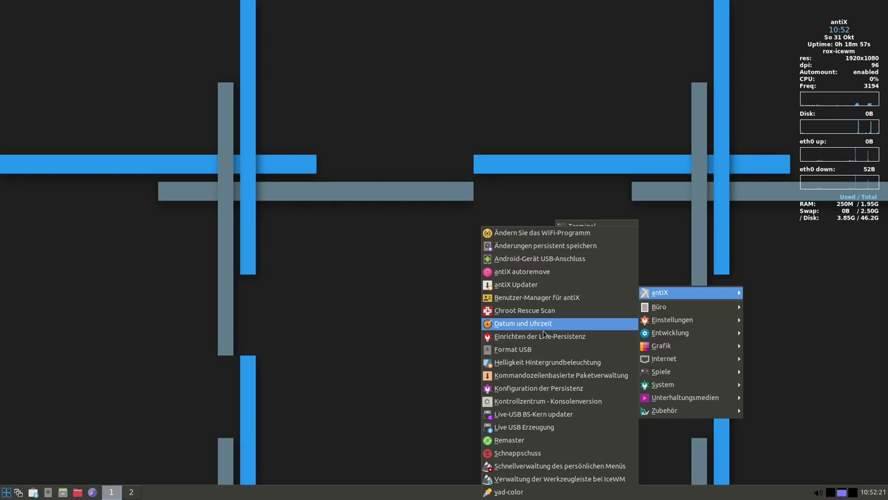
click(553, 376)
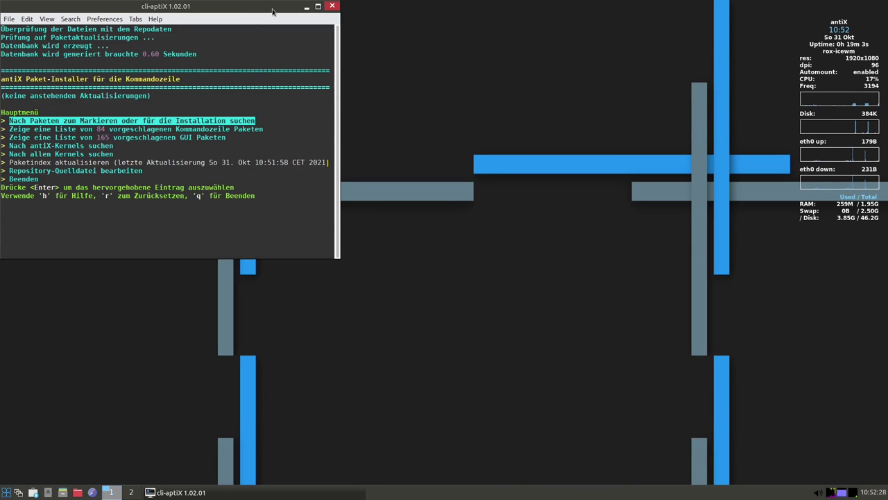
click(317, 8)
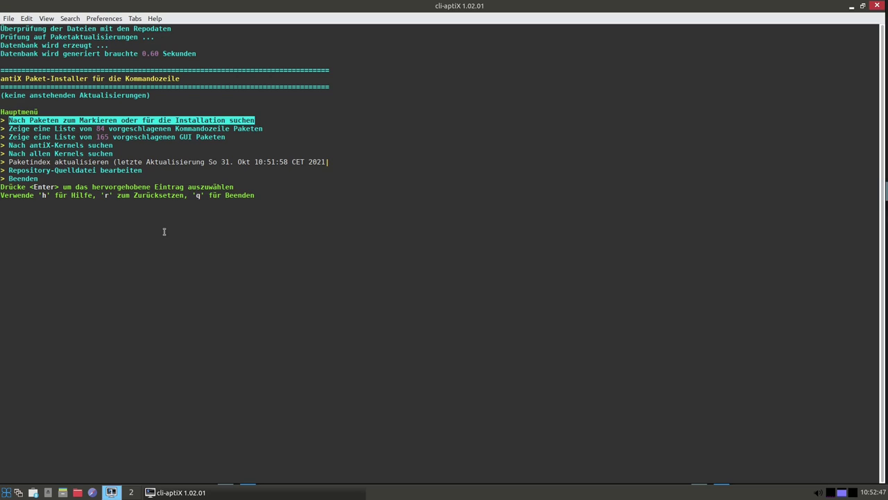
key(q)
key(q)
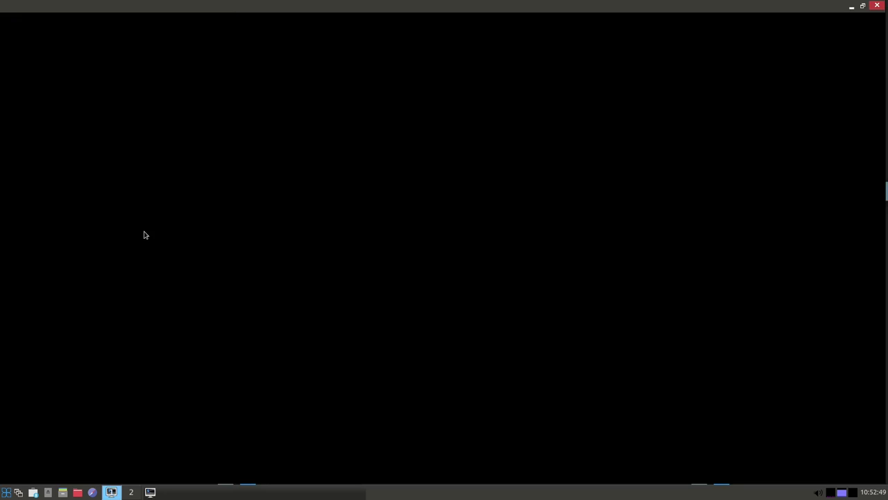
Bring up the Applications > antiX tools list from the desktop menu again
right_click(568, 93)
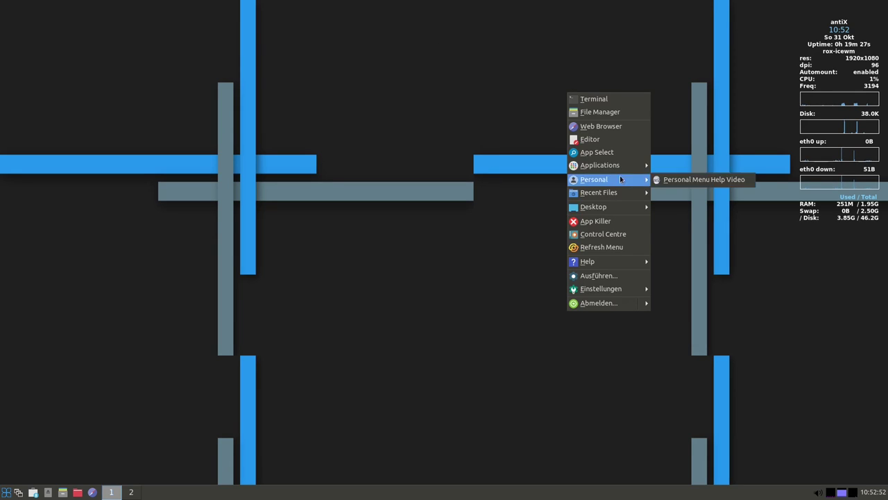
mouse_move(614, 166)
mouse_move(729, 169)
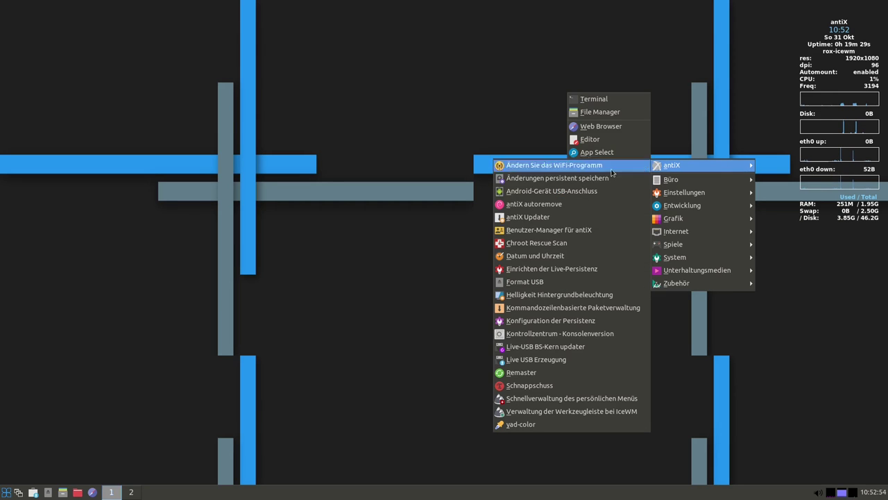
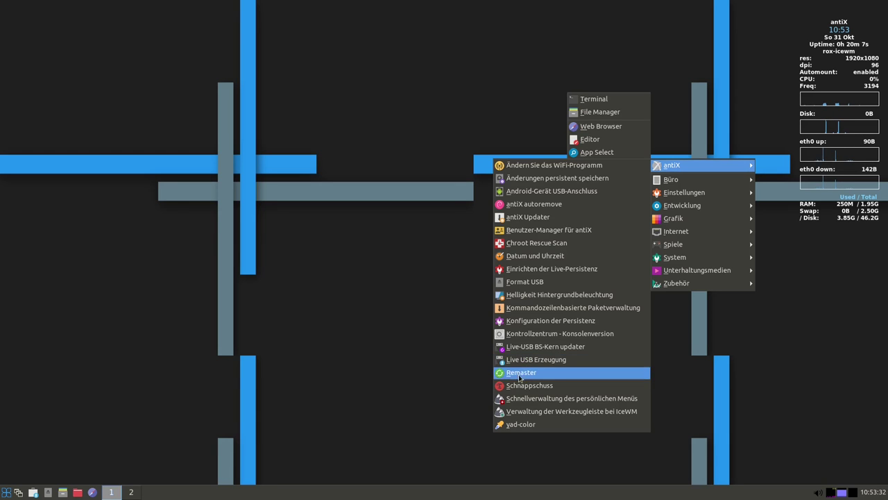
Open Schnappschuss, check its About box showing version 0.4.08, then cancel without creating an ISO
click(530, 388)
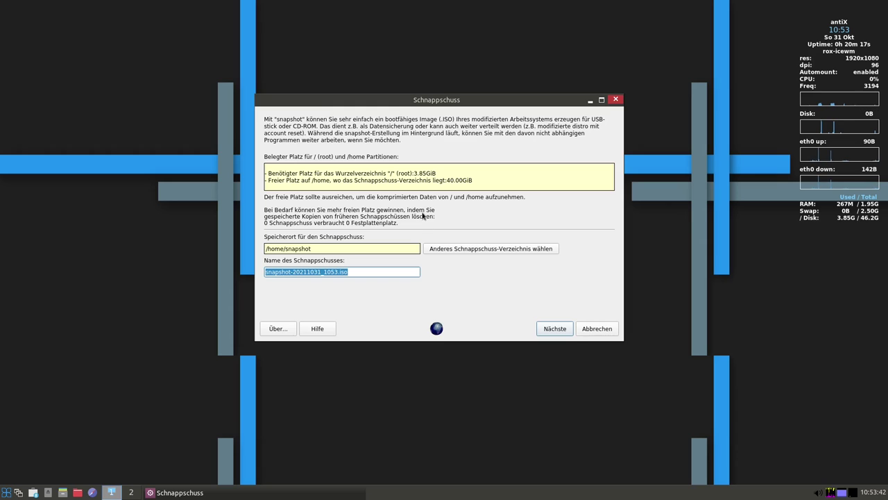
click(279, 328)
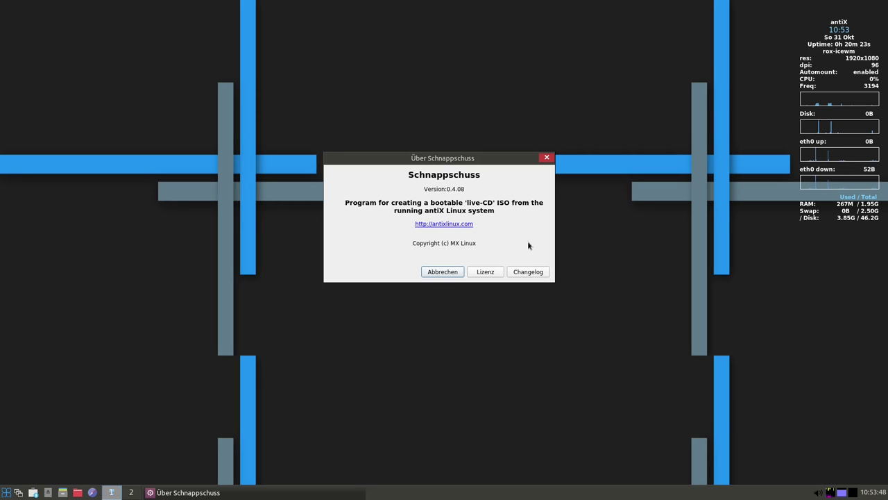
click(441, 276)
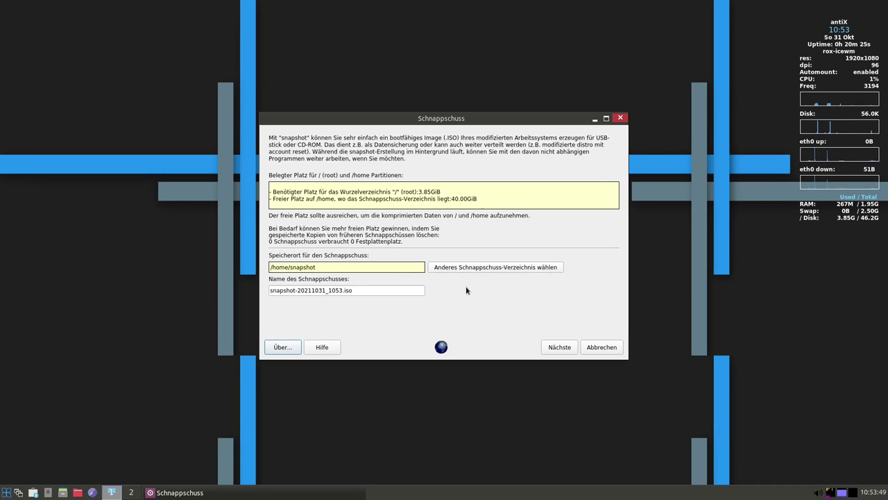
click(598, 347)
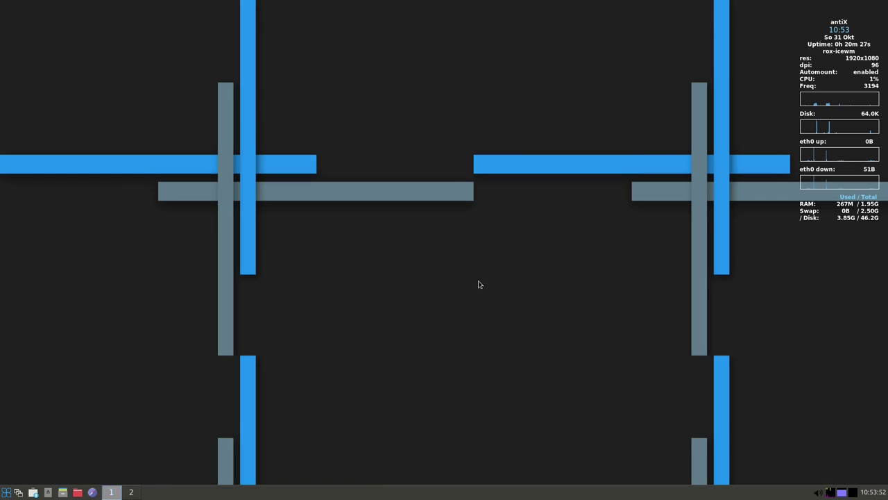
Open the personal menu quick manager, close it unchanged, and briefly open and close the start menu
right_click(446, 202)
mouse_move(503, 294)
mouse_move(485, 275)
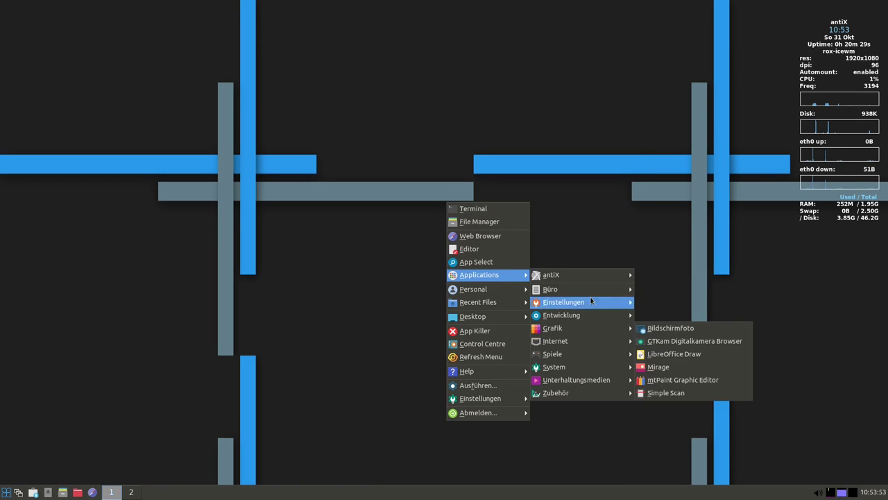
mouse_move(599, 273)
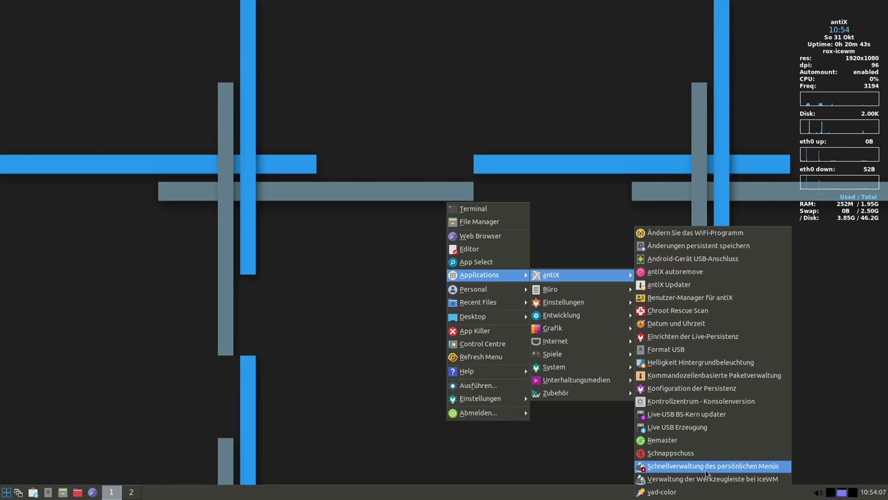
click(705, 468)
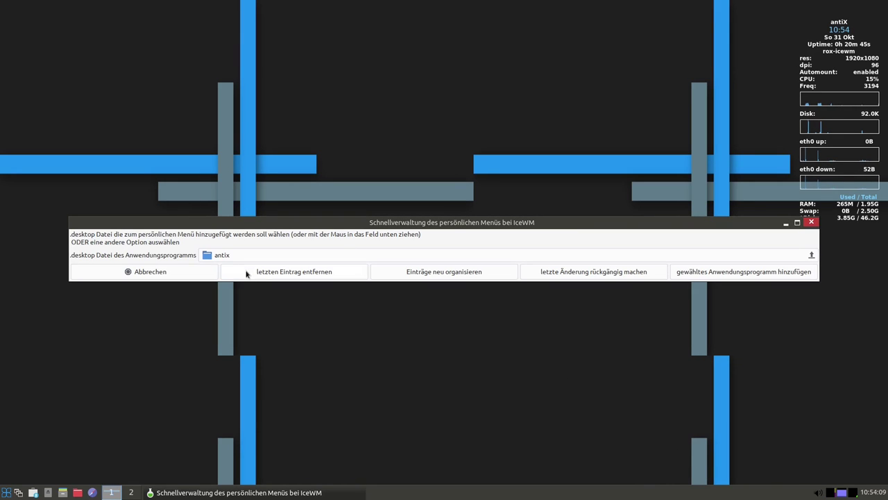
click(129, 271)
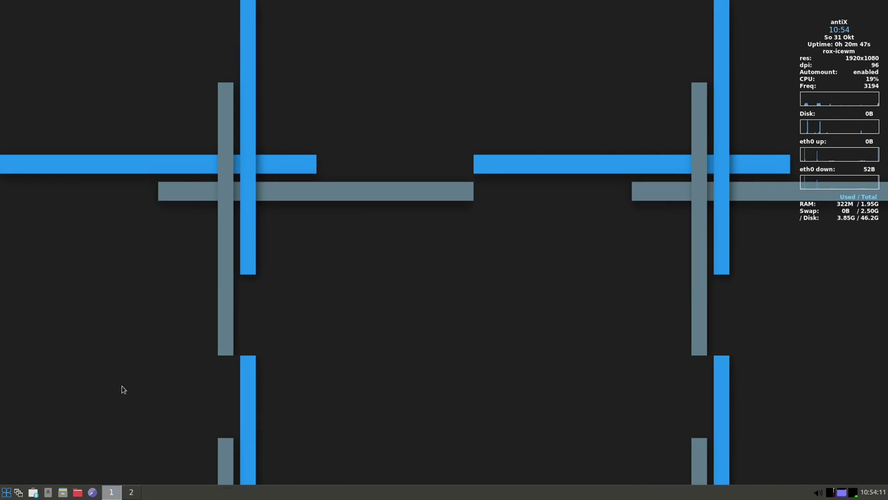
click(7, 492)
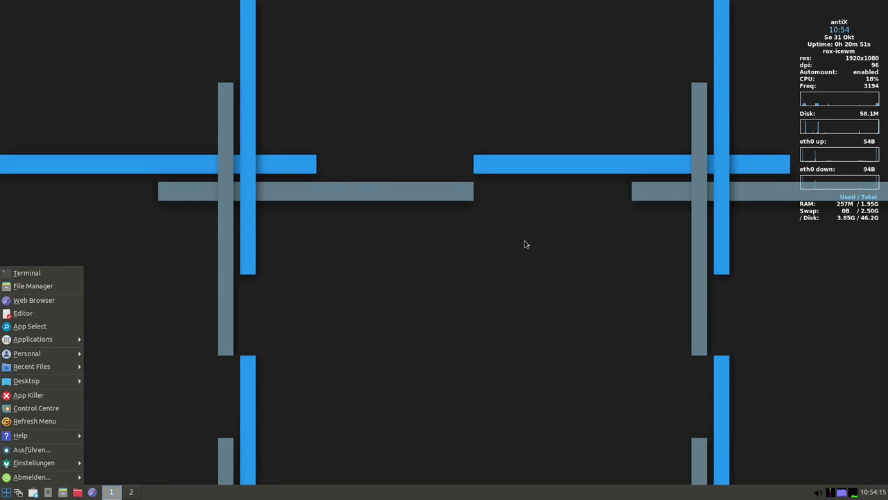
click(505, 249)
Launch LibreOffice from the desktop menu's Applications > Büro section
right_click(505, 250)
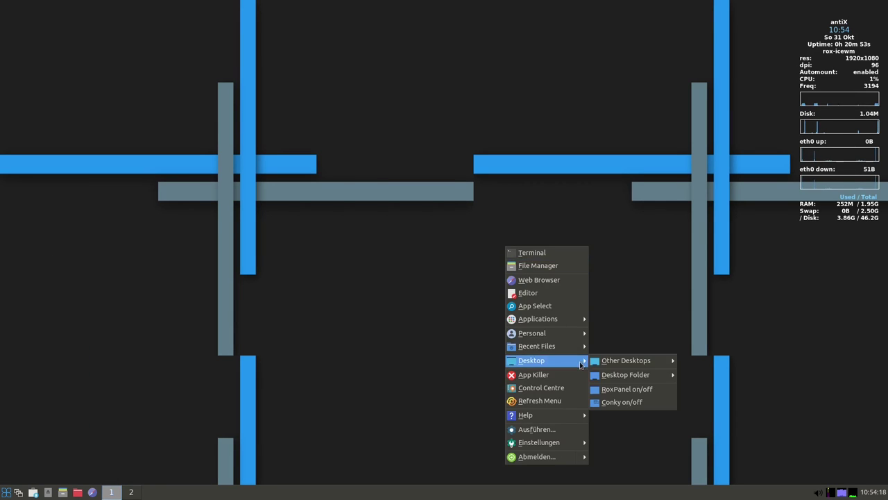
mouse_move(559, 318)
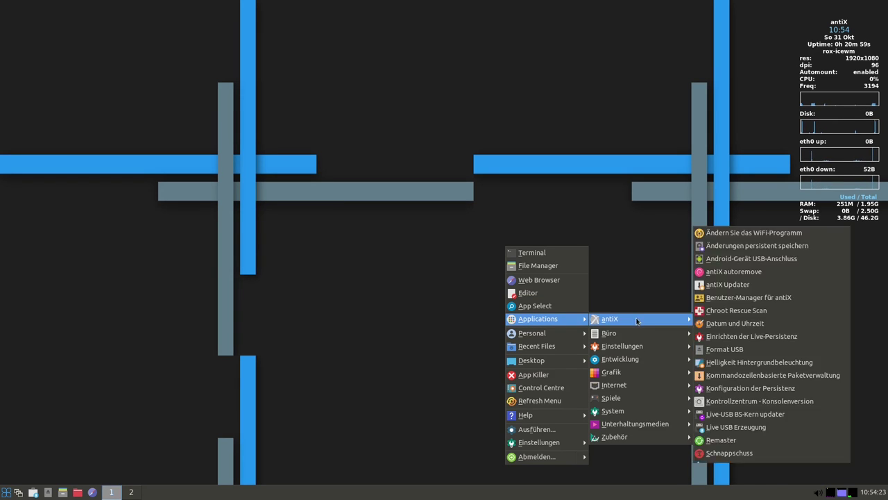
mouse_move(641, 337)
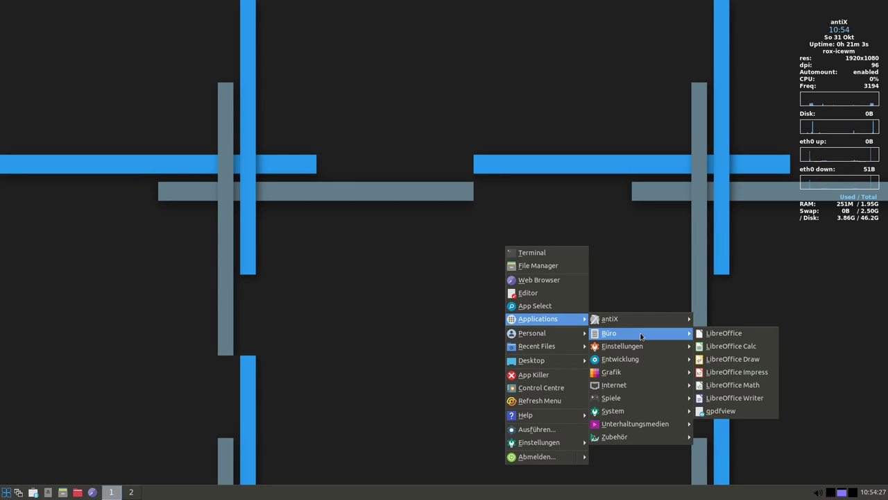
click(722, 334)
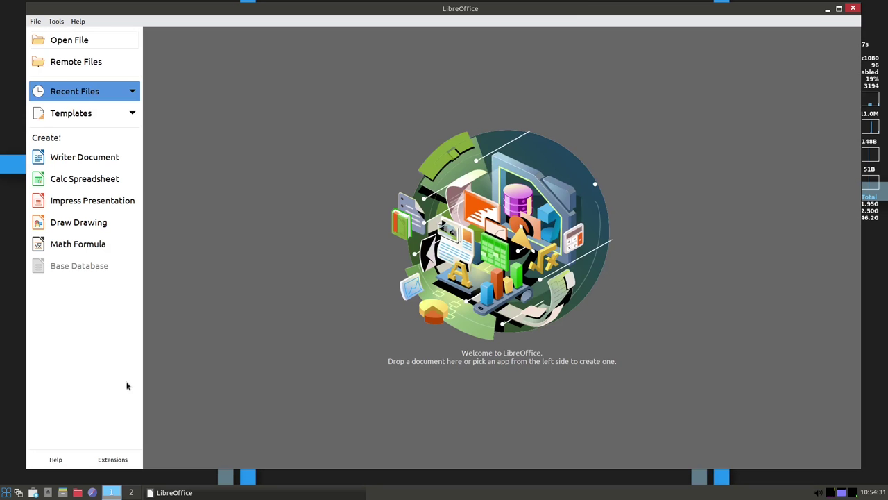
Dismiss the help-not-installed notice and read LibreOffice version 7.0.4.2 in Help > About LibreOffice
click(56, 460)
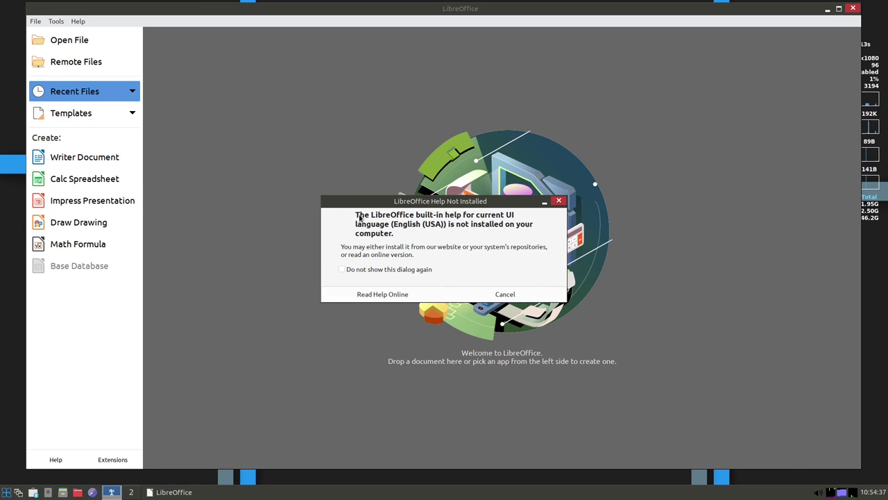
click(505, 295)
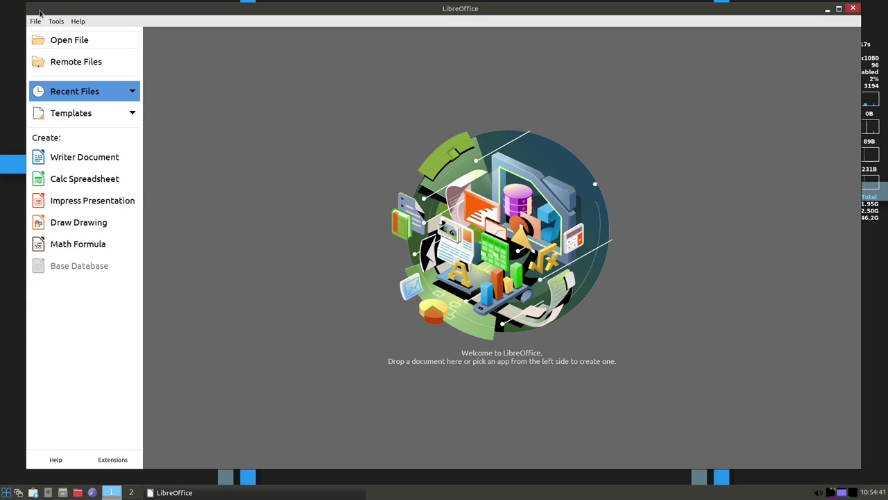
click(76, 20)
click(107, 167)
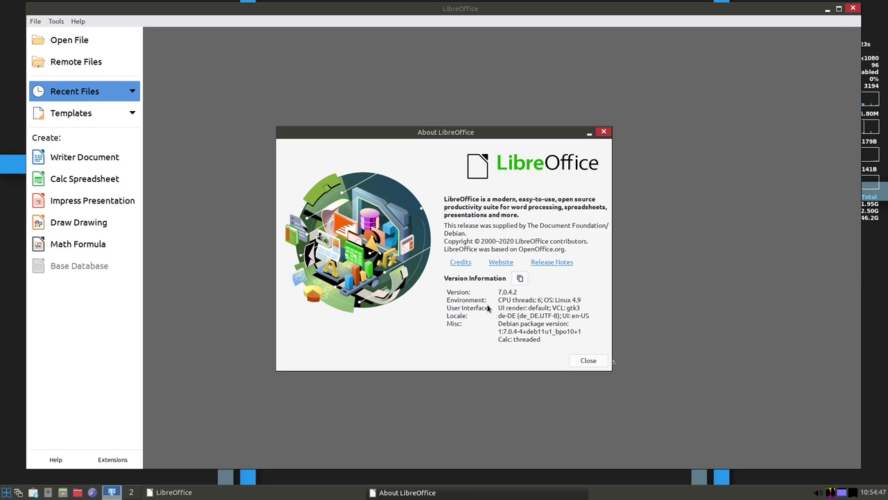
click(604, 132)
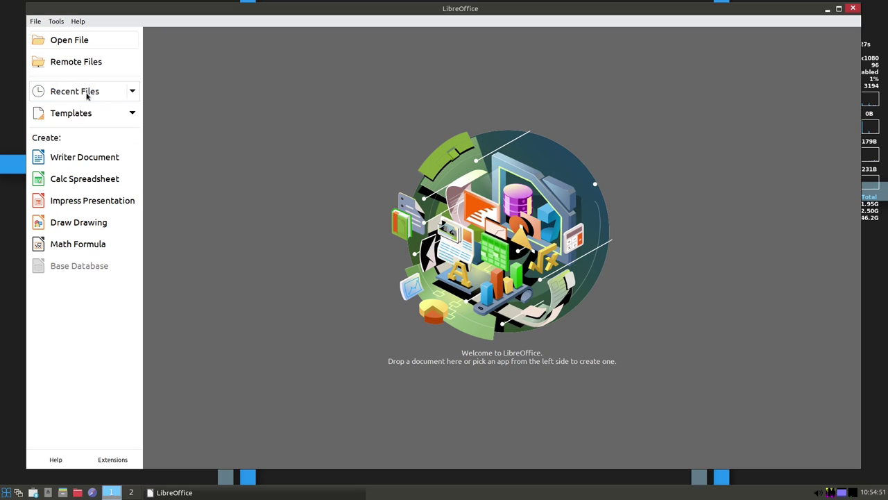
Glance at the Help and Tools menus, then close the LibreOffice Start Center
click(80, 22)
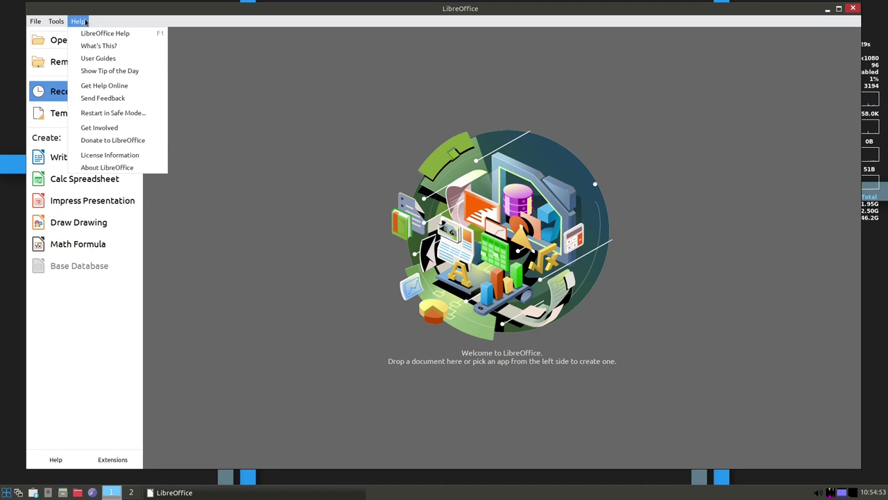
mouse_move(55, 20)
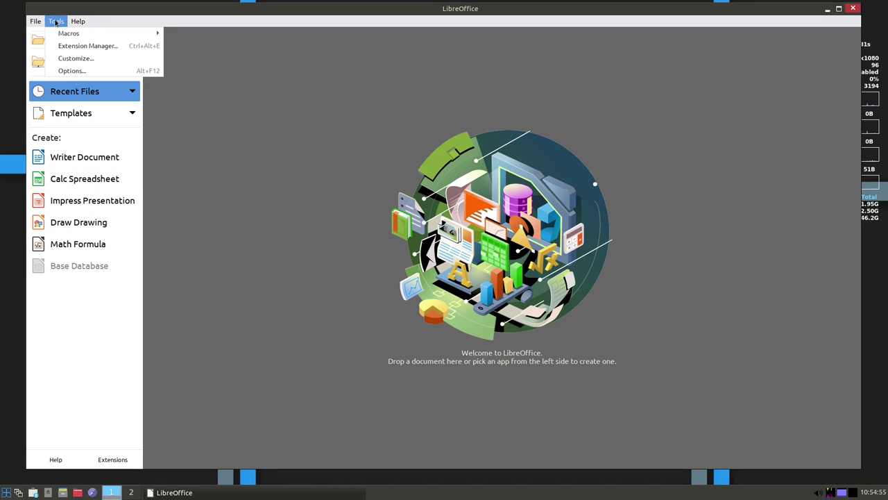
click(853, 10)
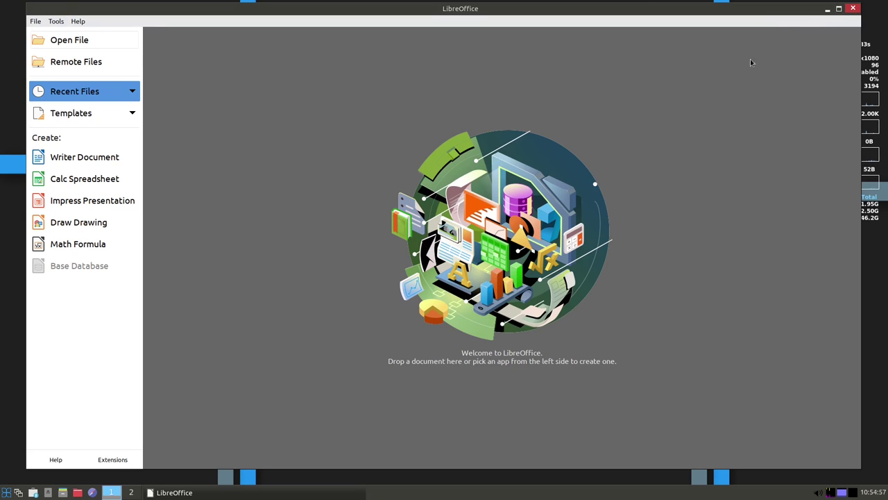
click(853, 10)
Show the desktop menu's Applications > Einstellungen list, including Adblock and Firewall-Konfiguration
right_click(448, 177)
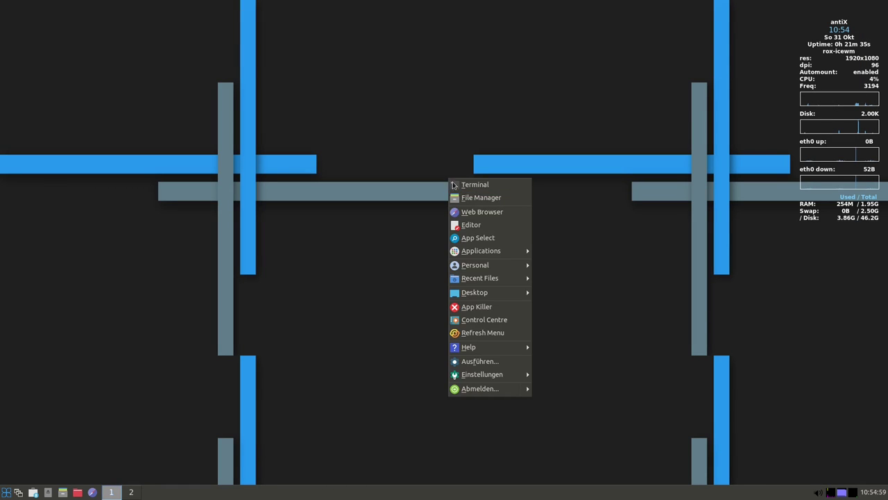
mouse_move(499, 283)
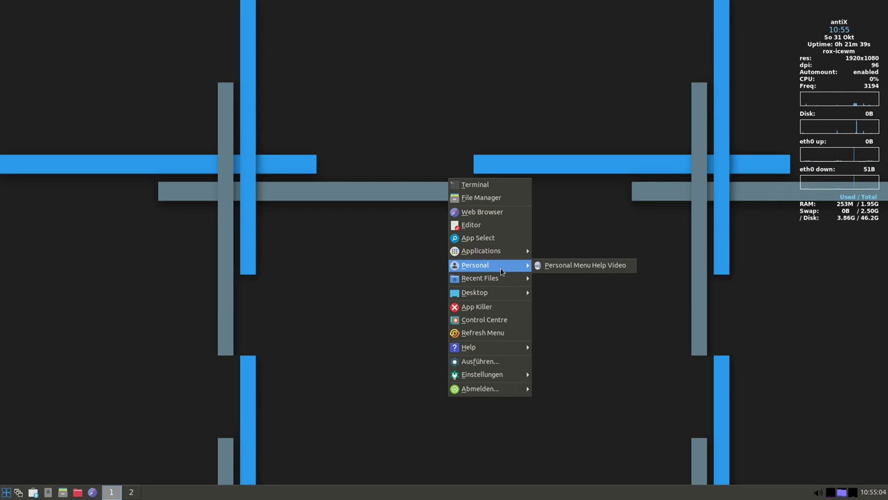
mouse_move(503, 250)
mouse_move(578, 266)
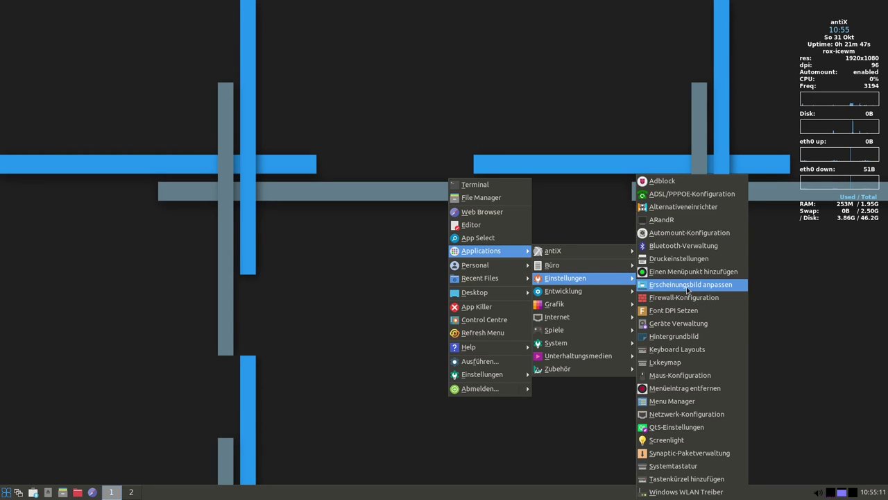
Open antiX Advert Blocker, enlarge its list to review mvps.org, yoyo.org and others, then cancel
click(666, 181)
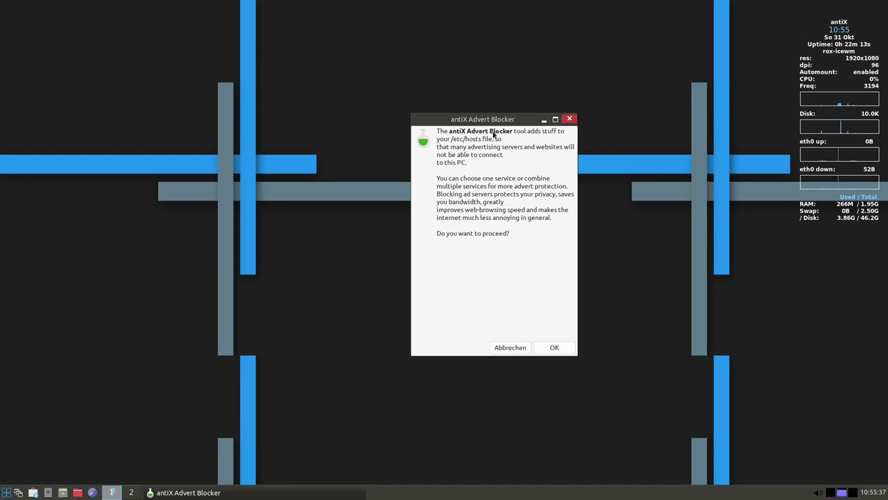
click(557, 347)
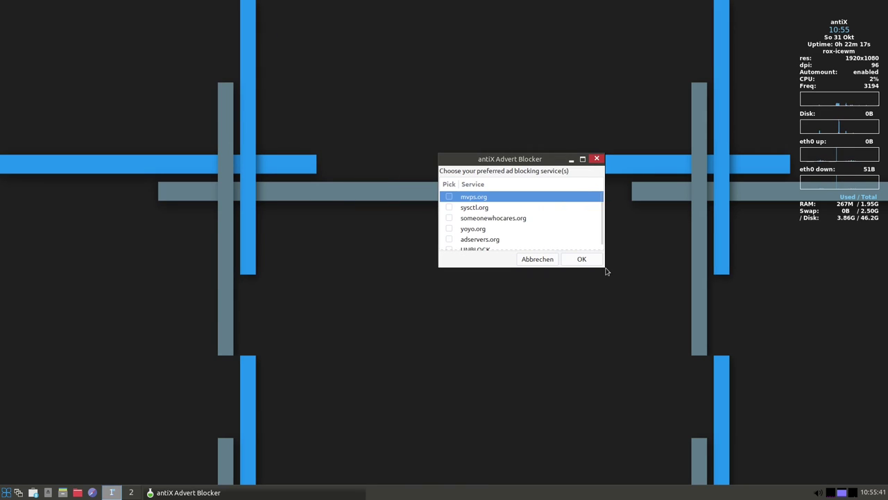
drag(605, 272, 700, 383)
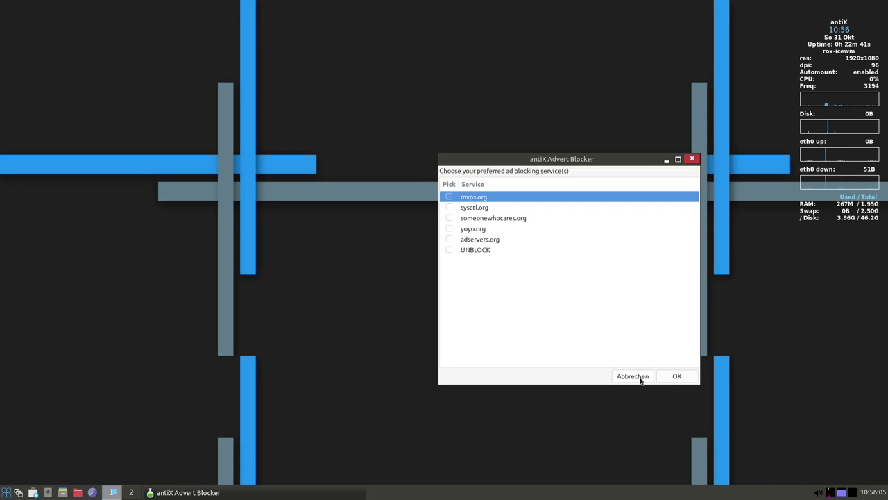
click(633, 376)
Open the desktop menu's Einstellungen list to reach Erscheinungsbild anpassen
right_click(502, 249)
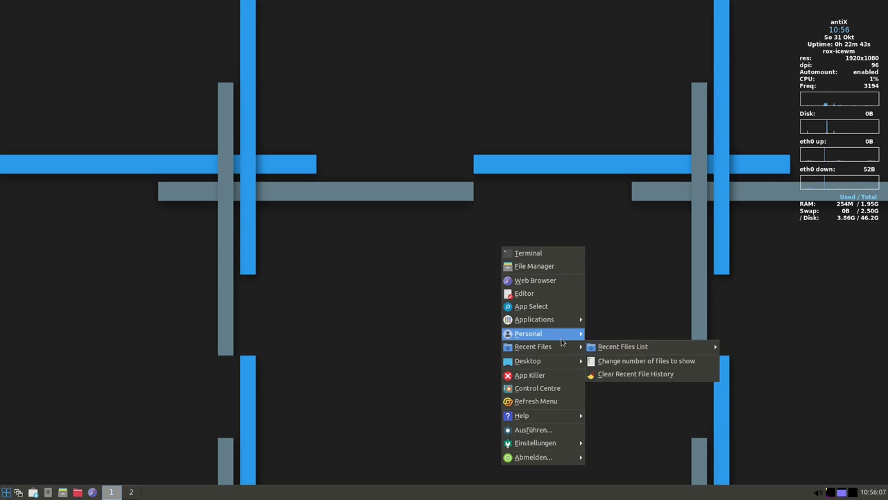
mouse_move(552, 319)
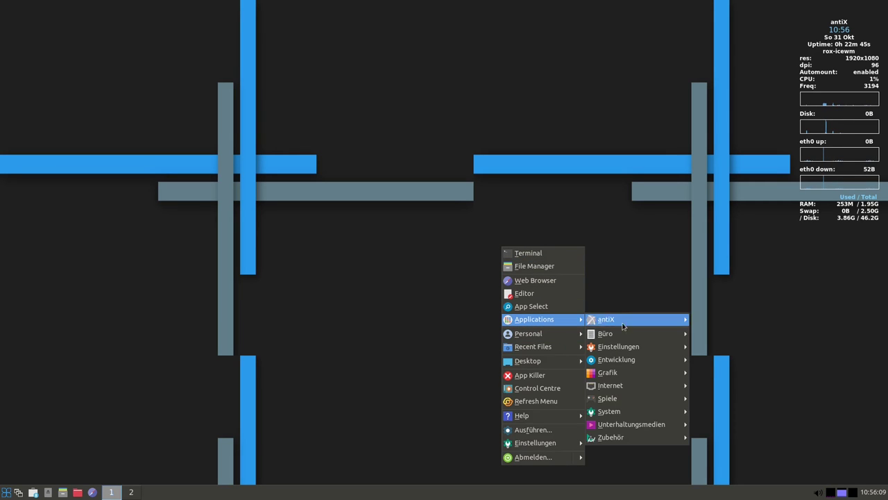
mouse_move(625, 346)
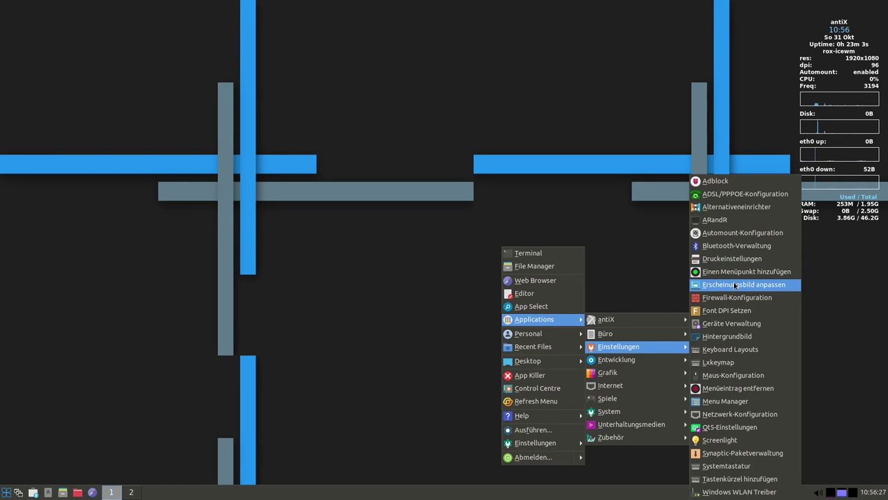
Open Erscheinungsbild anpassen centred on screen and preview Arc, Arc-Dark and Arc-Darker before Arc-EvoPro2
click(732, 287)
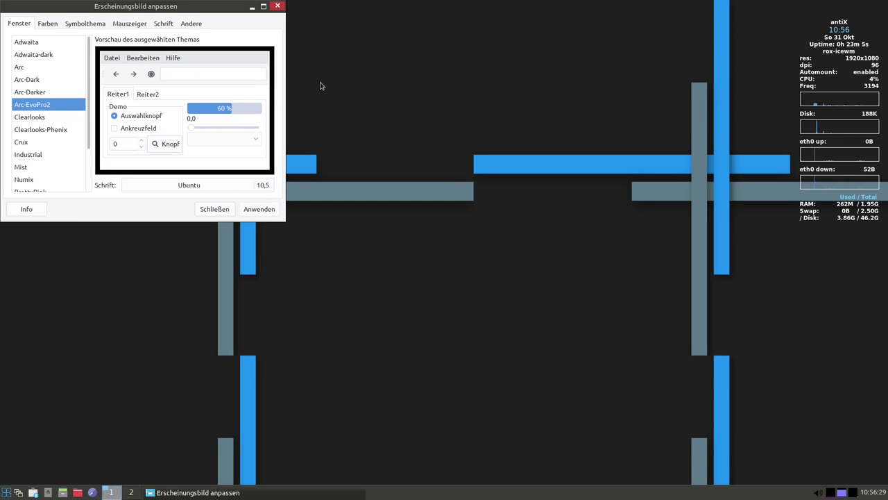
drag(127, 13, 532, 139)
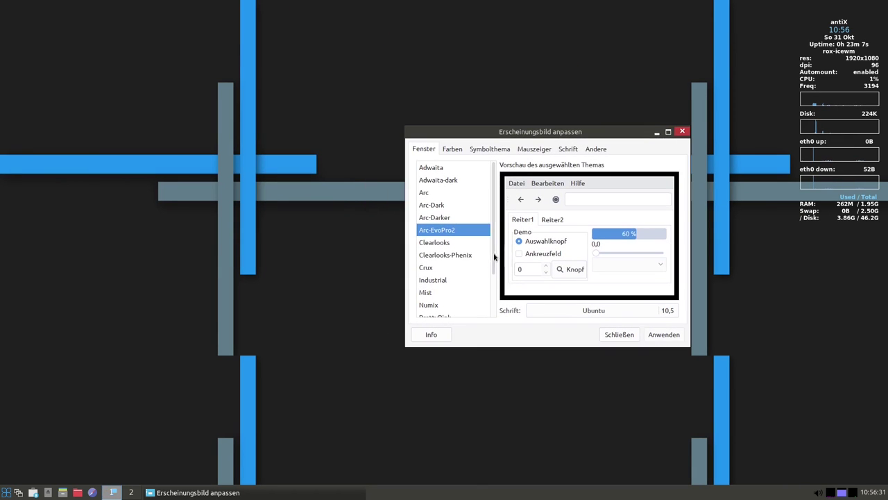
click(433, 196)
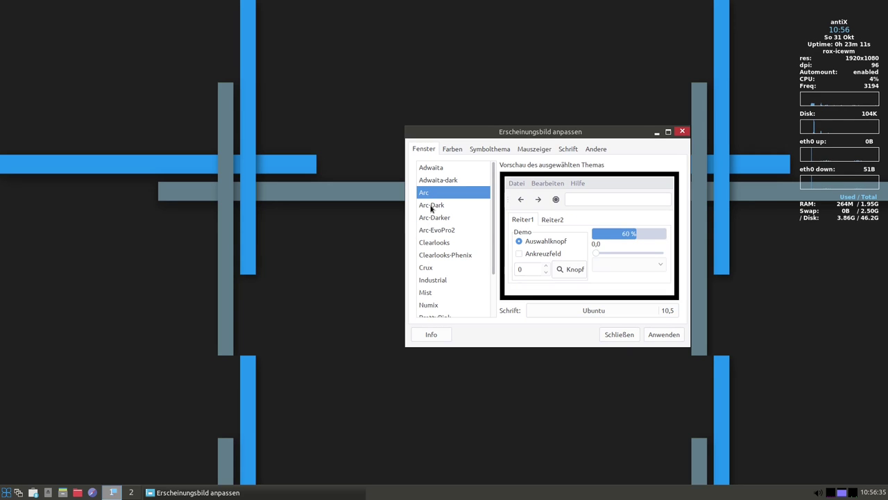
click(431, 207)
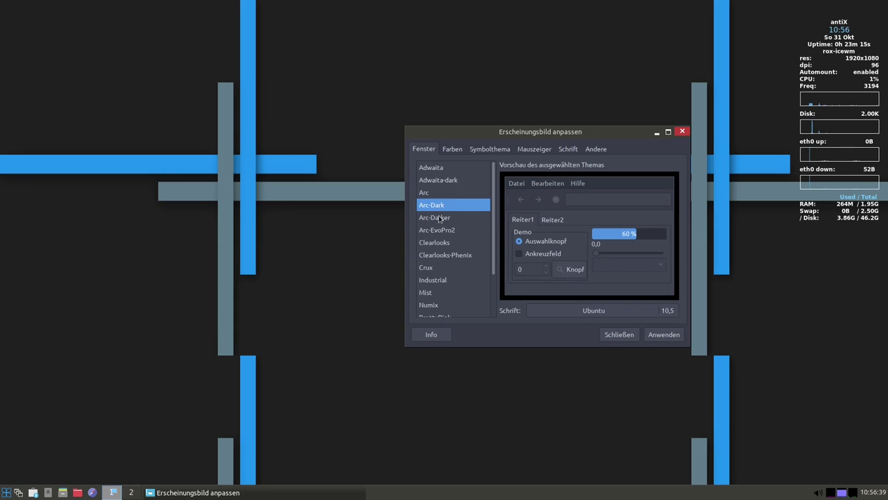
click(439, 219)
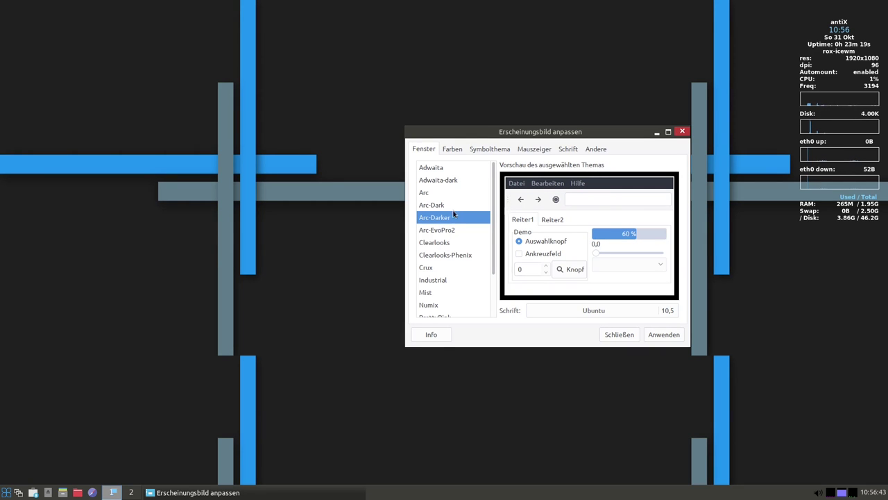
click(447, 233)
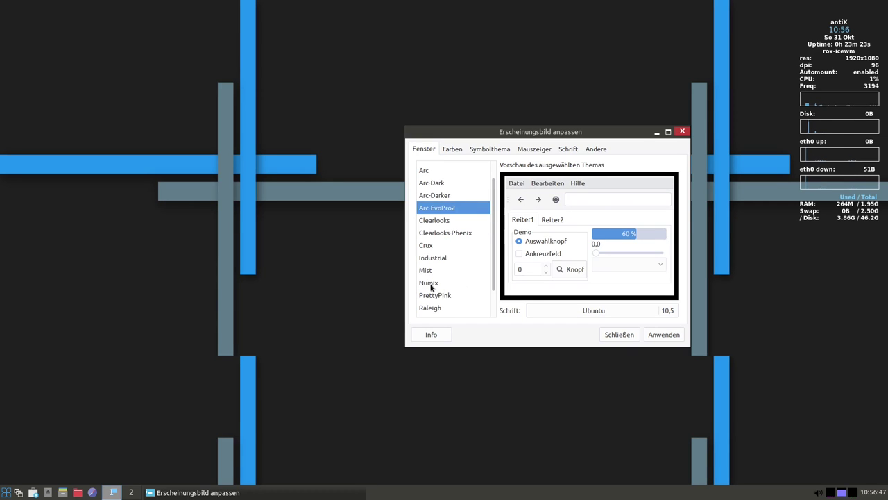
Preview the Numix, niroki, ThinIce, Redmond and Raleigh widget themes
click(436, 285)
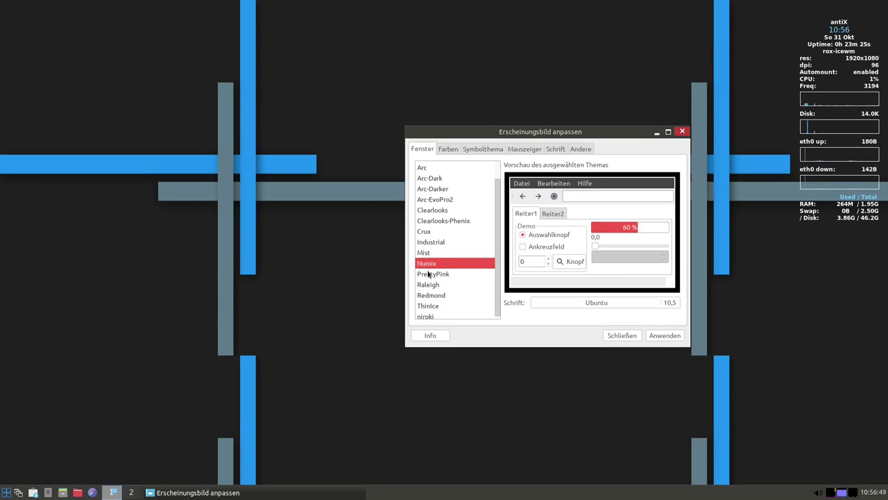
scroll(445, 274, down, 1)
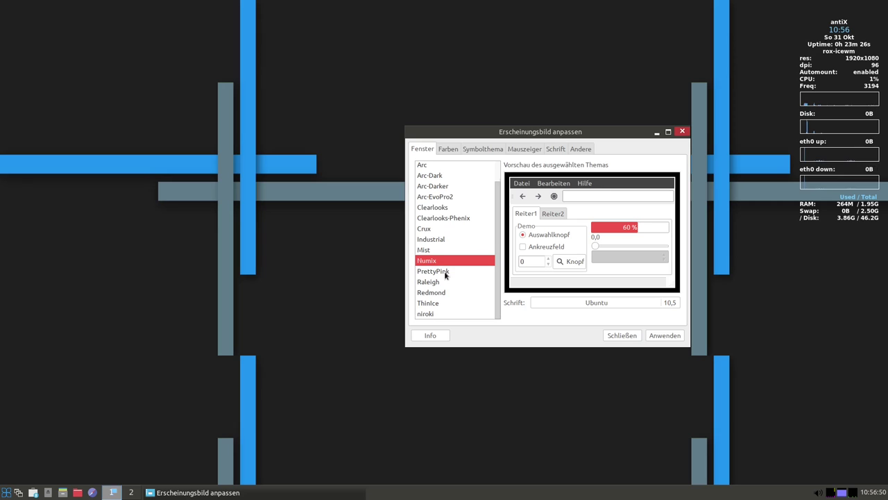
click(429, 312)
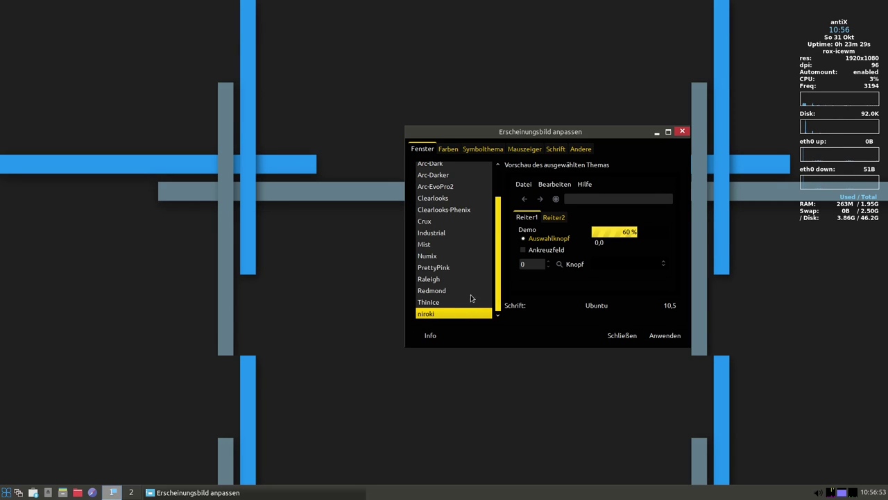
click(435, 304)
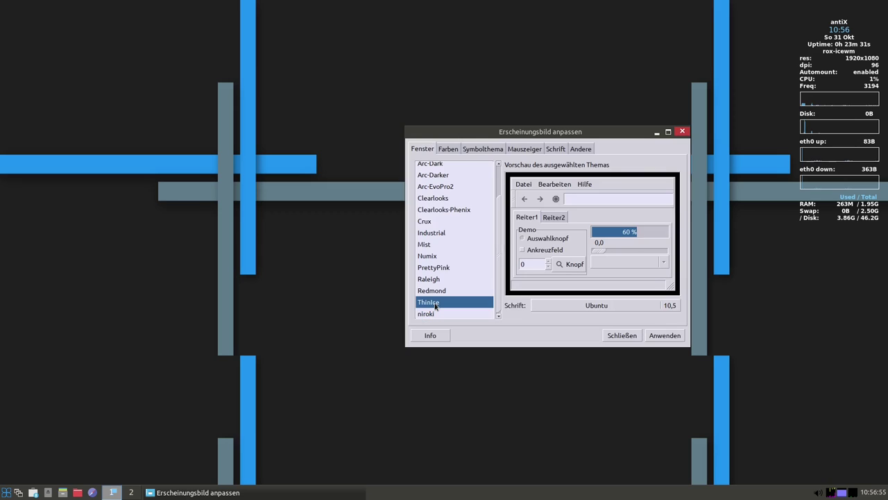
click(437, 291)
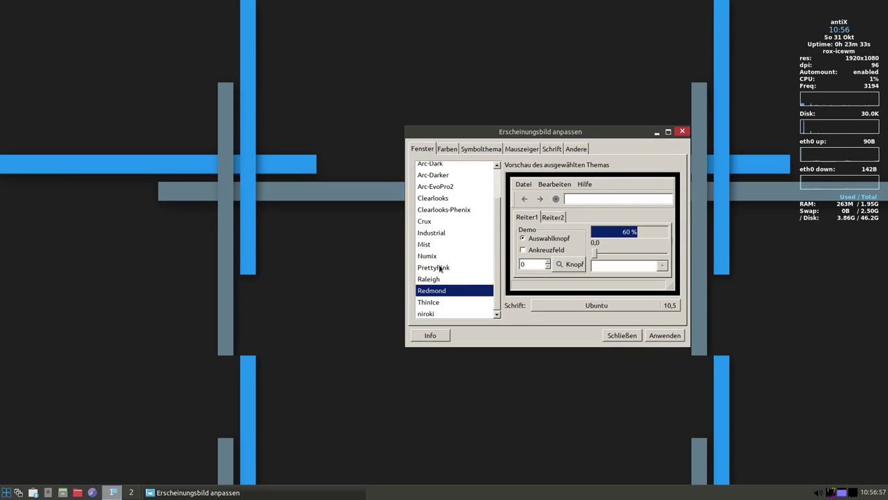
click(446, 279)
Preview Adwaita, Adwaita-dark and the Arc themes, ending back on Arc-EvoPro2
scroll(460, 254, up, 3)
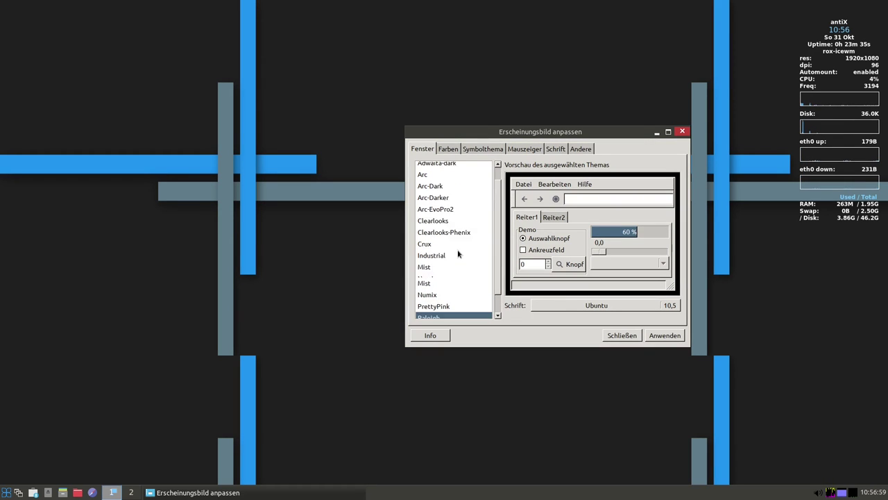
click(433, 167)
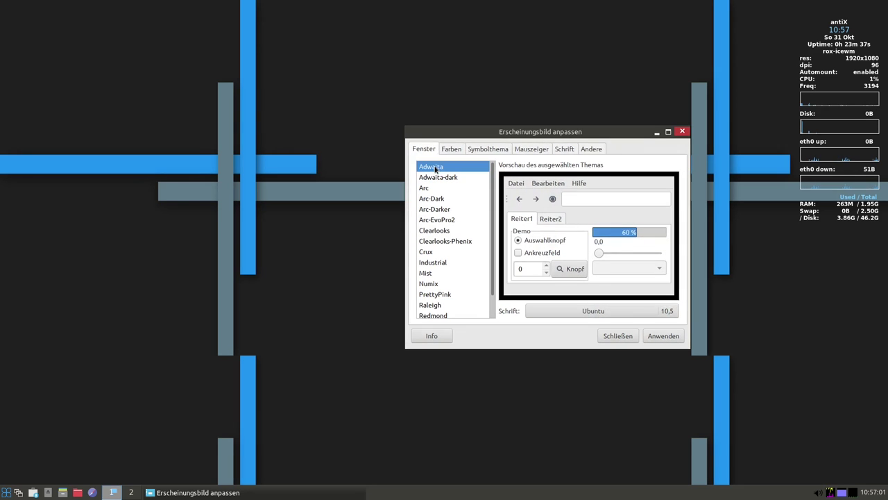
click(450, 176)
click(440, 191)
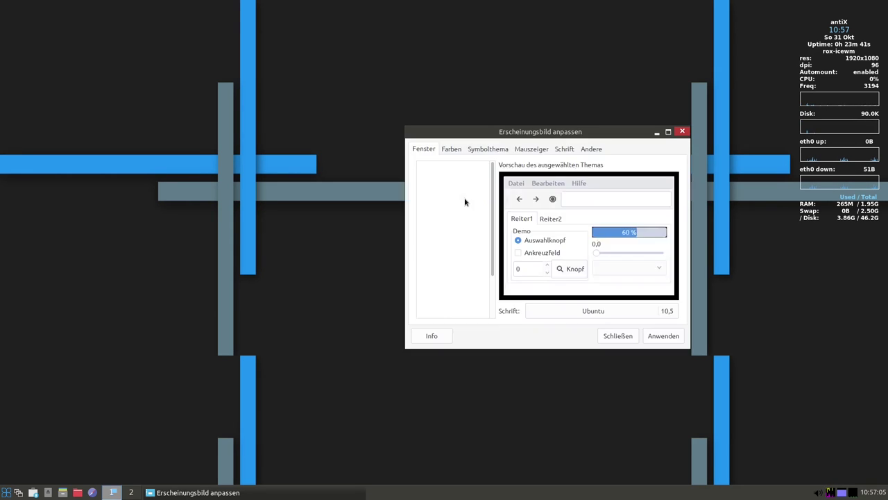
click(444, 204)
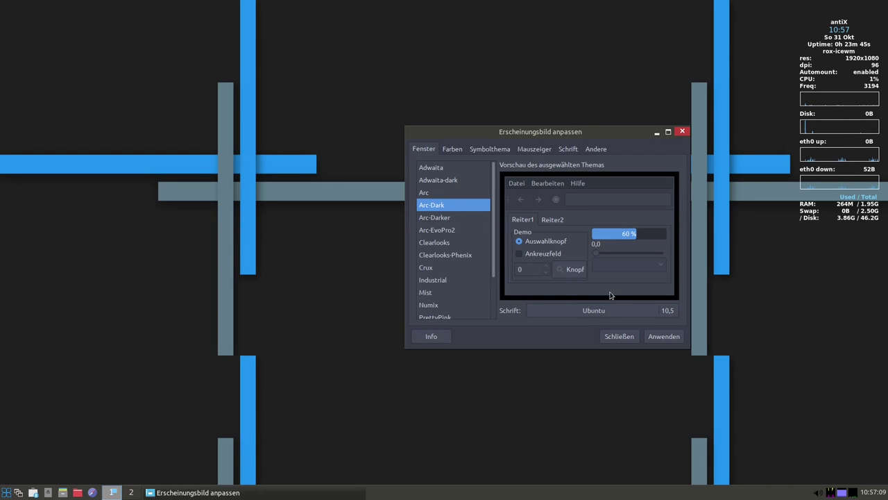
click(443, 219)
click(445, 231)
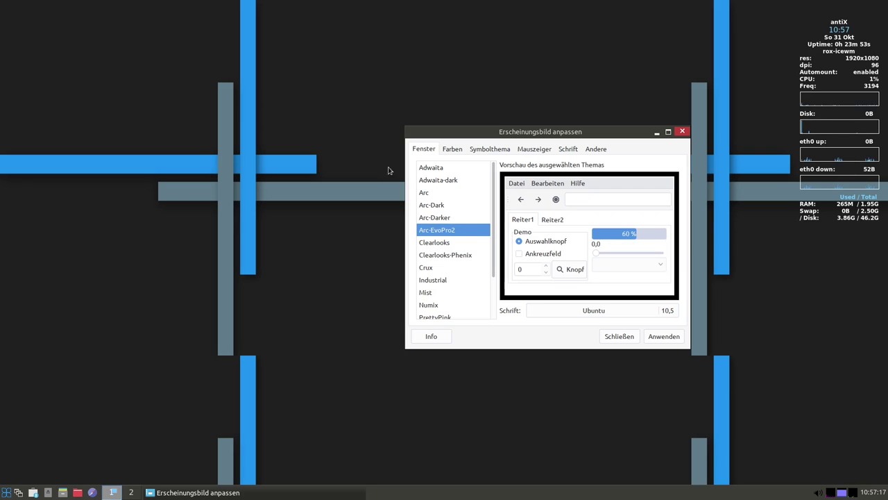
Preview the ROX, Adwaita and numix square antix icon themes, keeping papirus-mini-antix
click(451, 149)
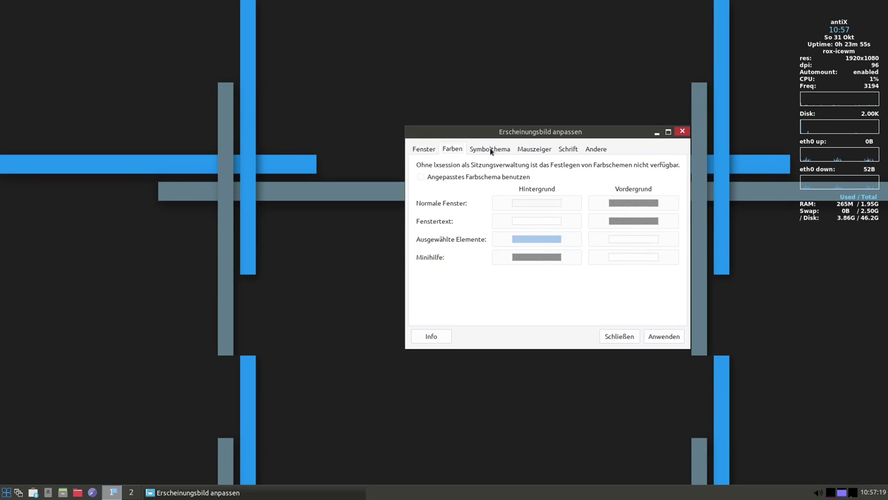
click(491, 150)
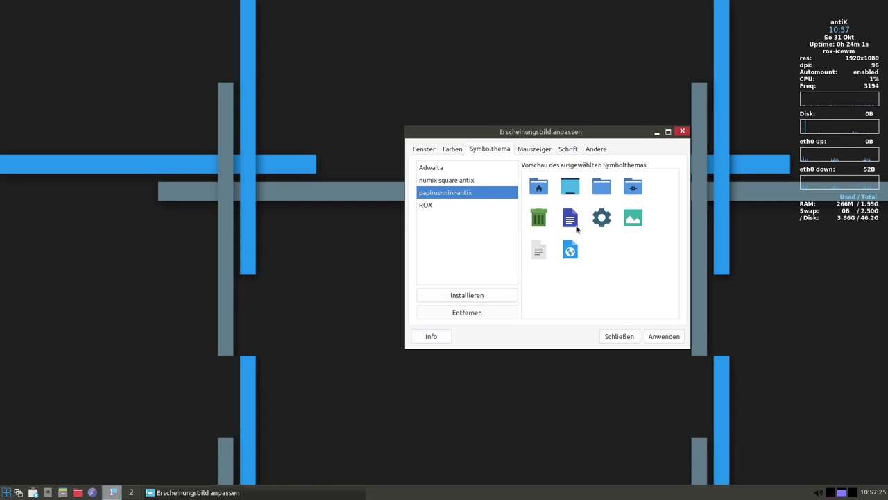
click(431, 205)
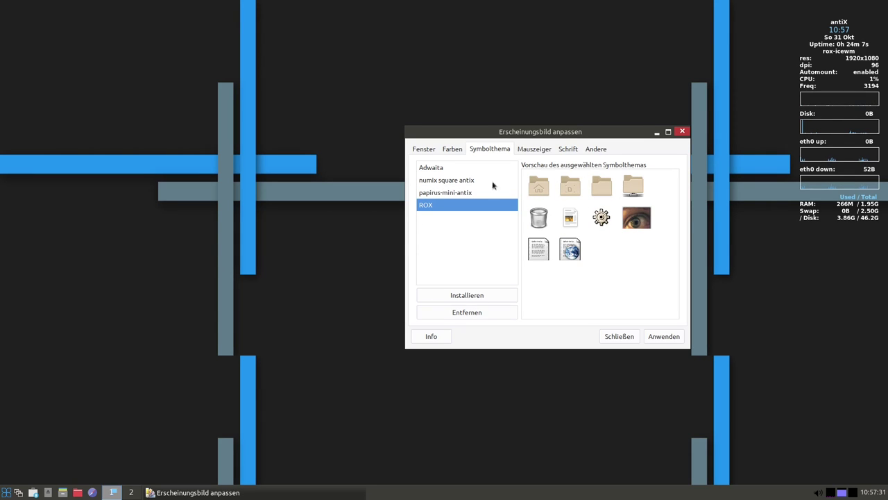
click(428, 168)
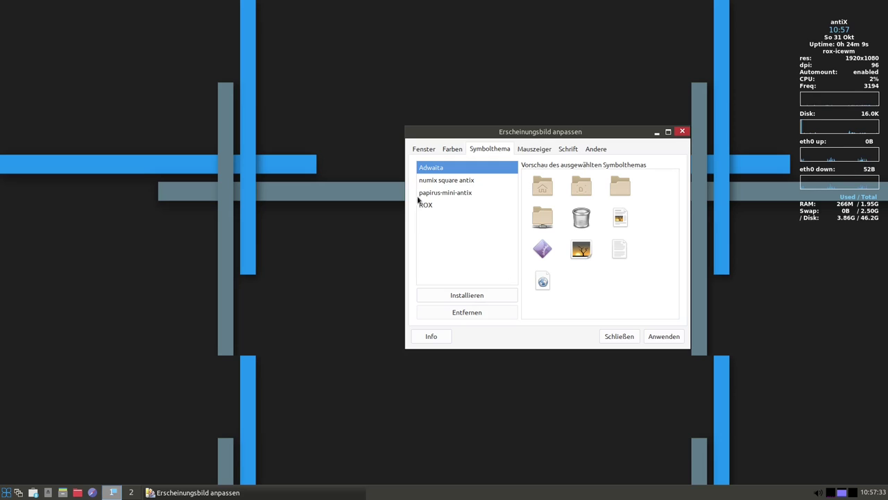
click(441, 205)
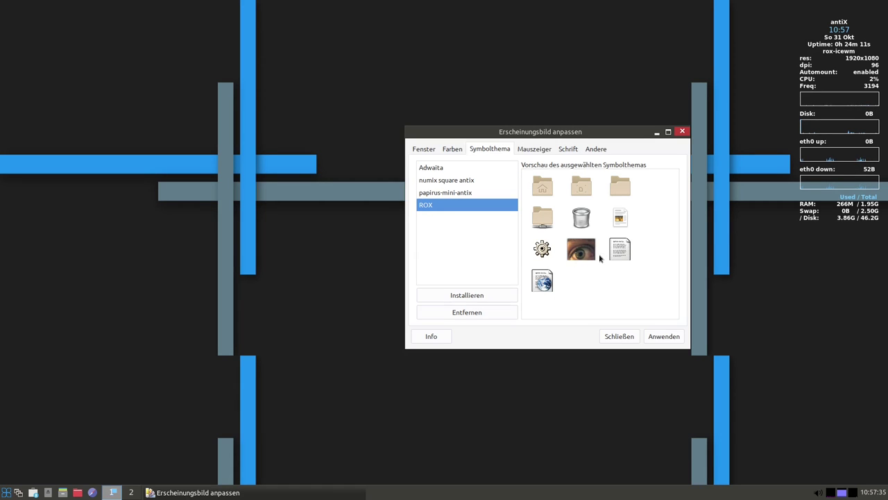
click(445, 181)
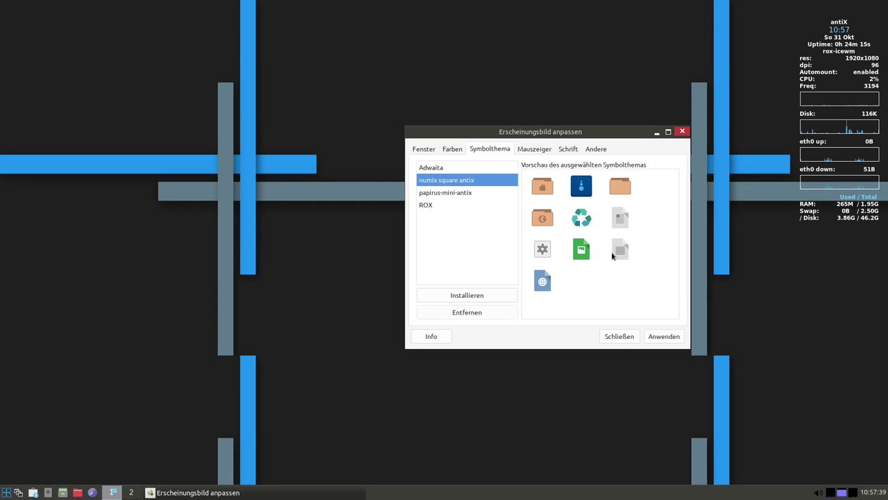
click(440, 193)
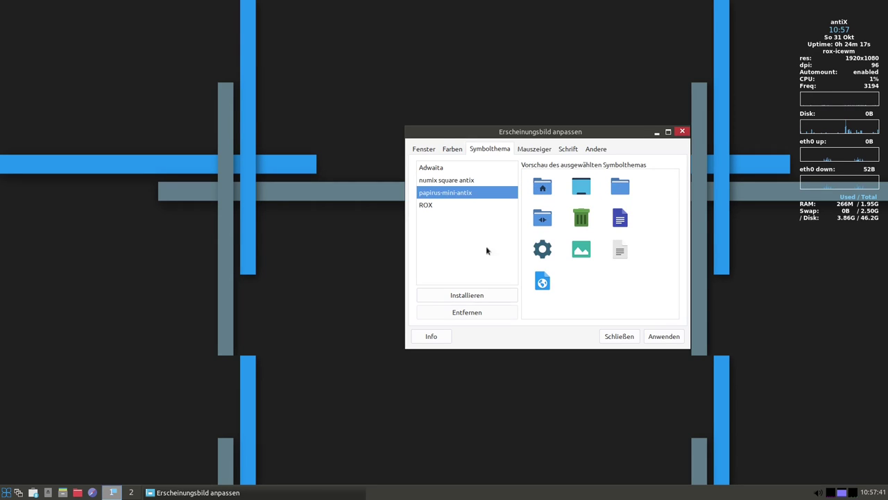
Review the Mauszeiger, Schrift and Andere pages, showing toolbar style 'Nur Symbole'
click(541, 147)
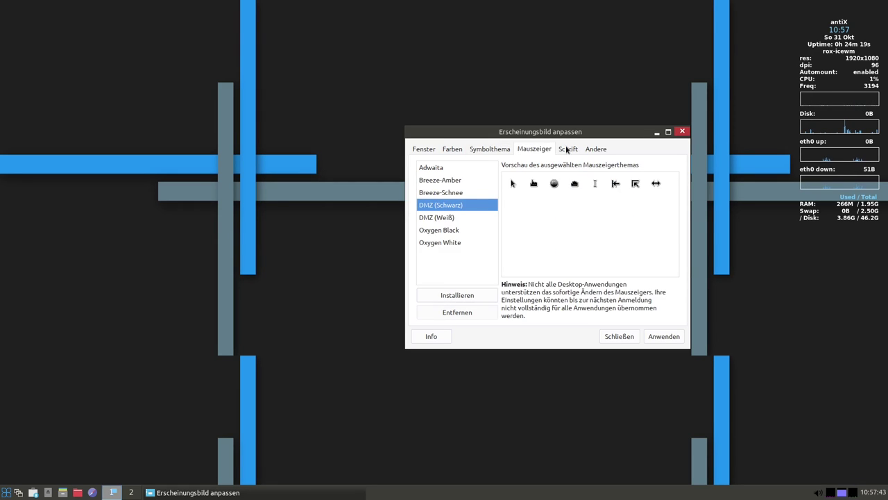
click(575, 149)
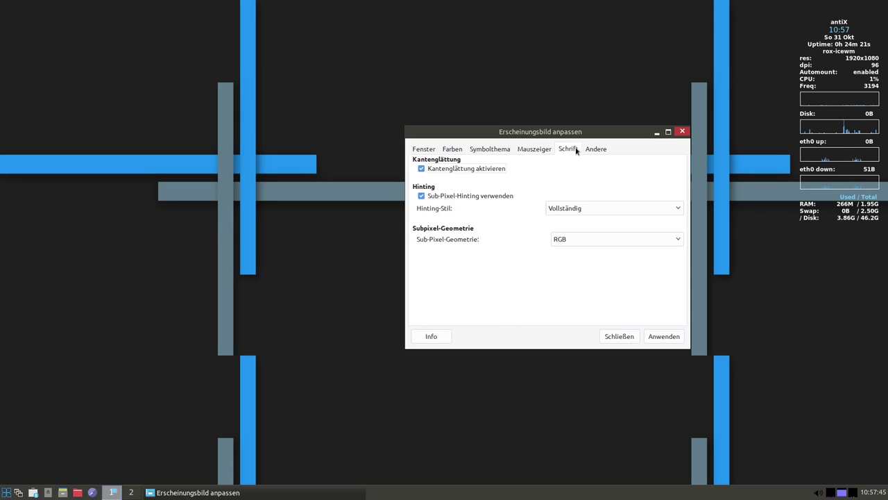
click(604, 156)
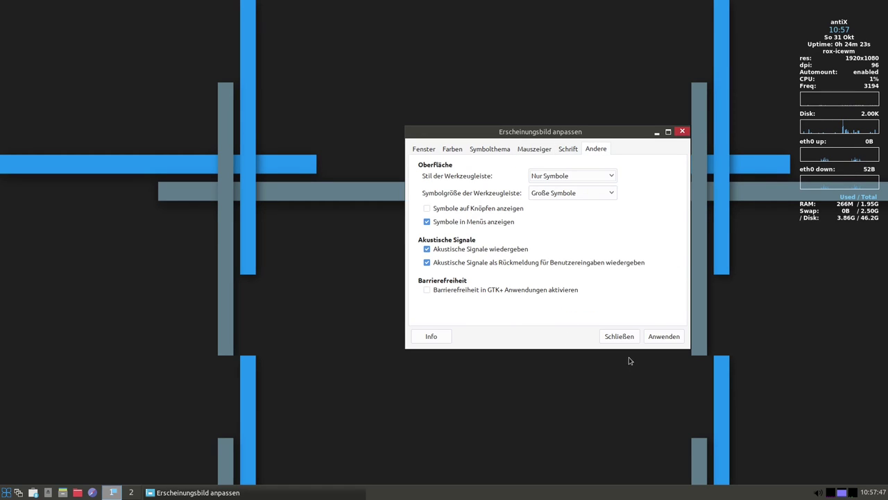
Close the appearance settings and open antiX Wallpaper from the desktop menu
click(608, 340)
right_click(453, 291)
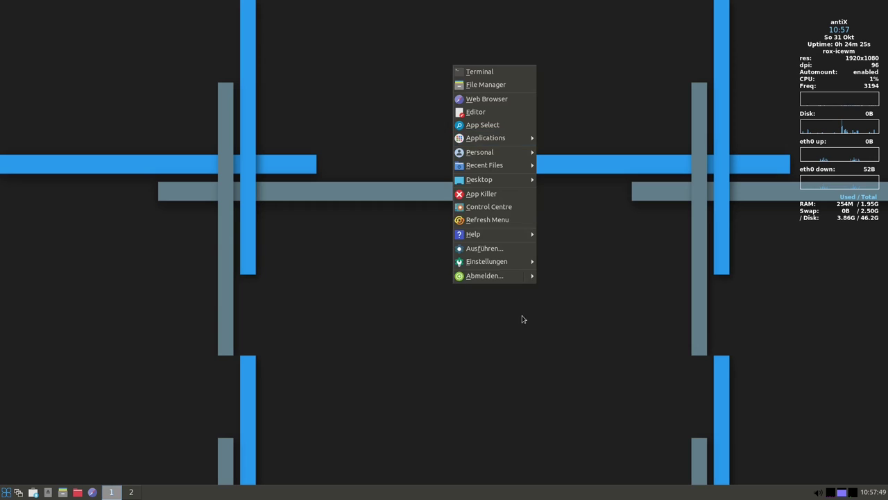
mouse_move(511, 147)
mouse_move(569, 166)
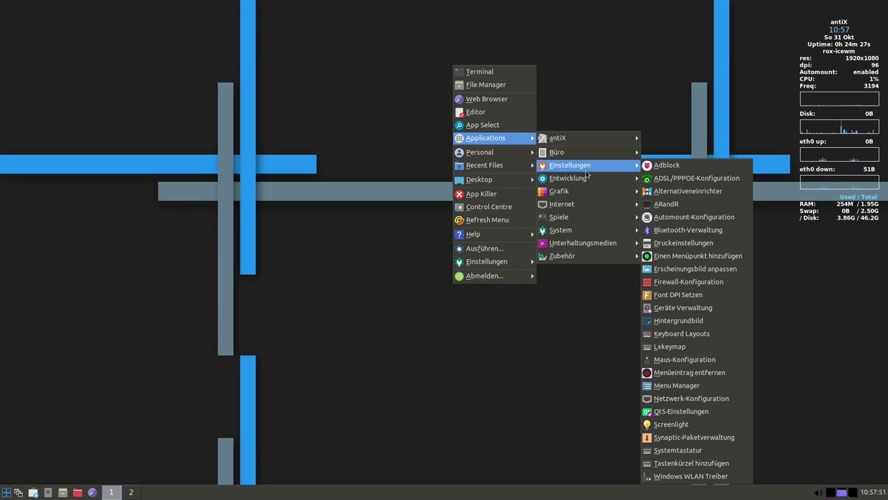
click(690, 320)
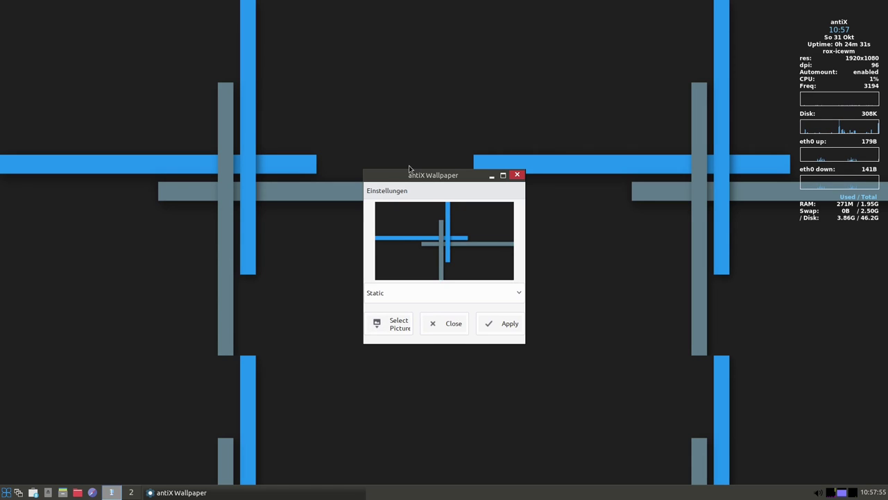
drag(409, 168, 391, 161)
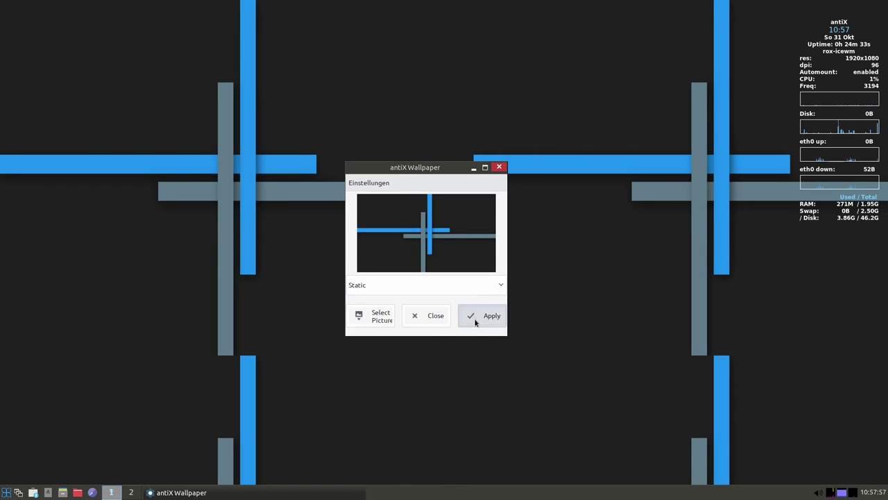
Apply the crossed-bars picture as a static wallpaper and dismiss the Pinwand error
click(475, 322)
click(511, 280)
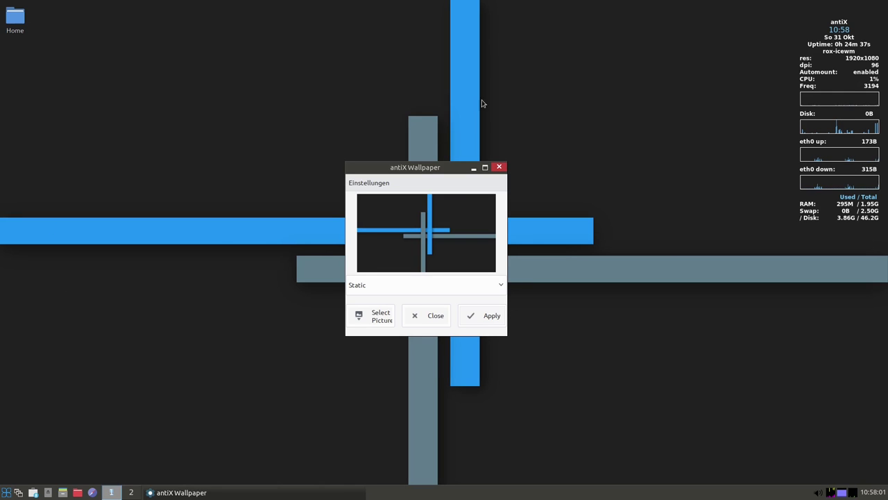
drag(406, 174, 479, 134)
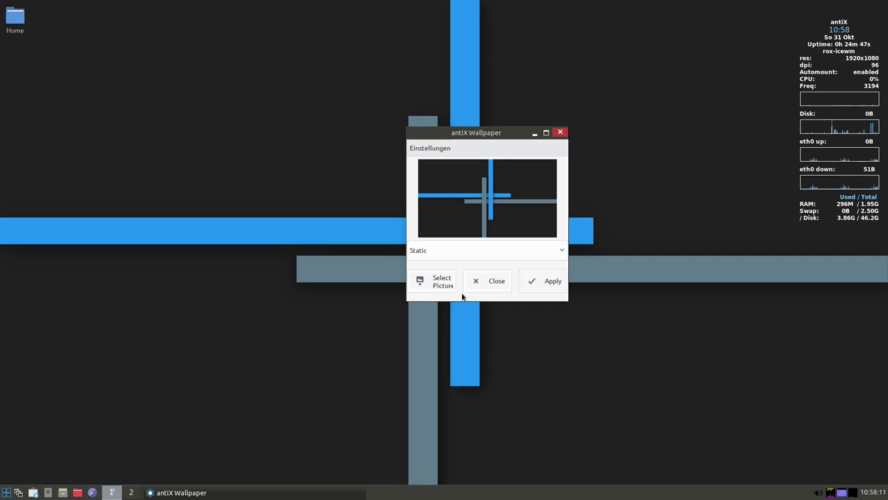
Browse /usr/share/wallpaper, preview antiX-ice.png and dark_city.png, and apply Light-lines.png
click(437, 283)
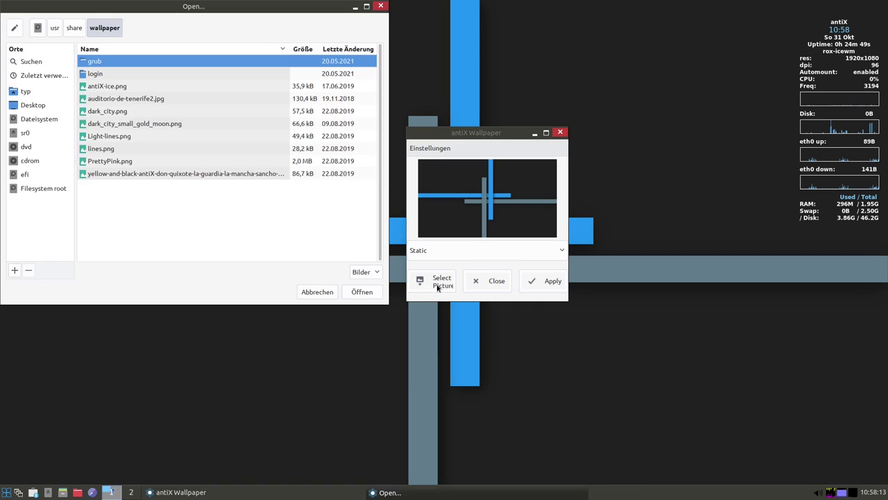
click(93, 87)
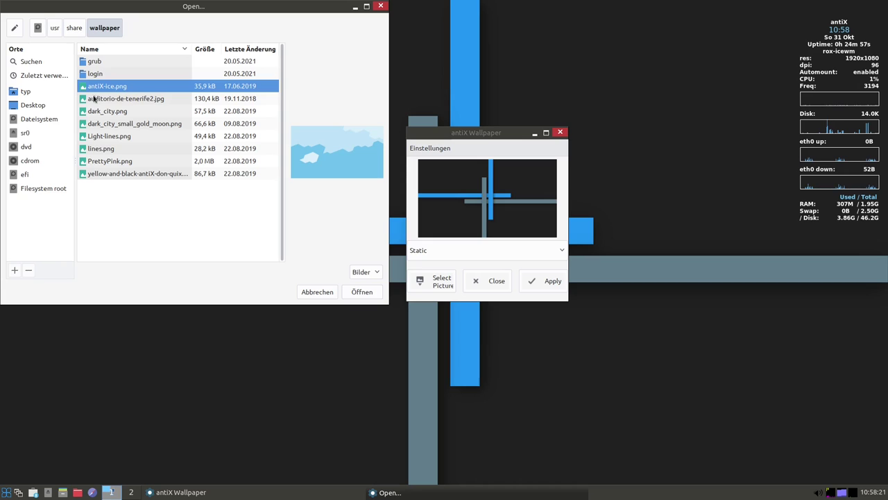
click(125, 102)
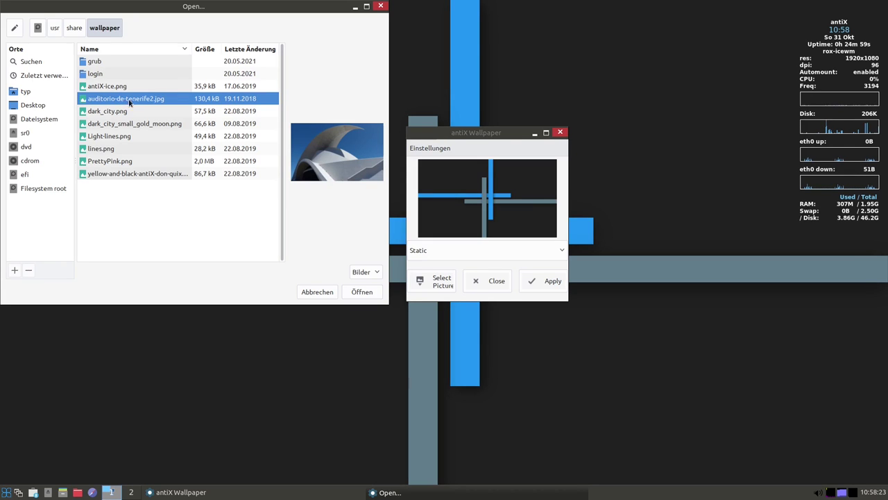
click(104, 114)
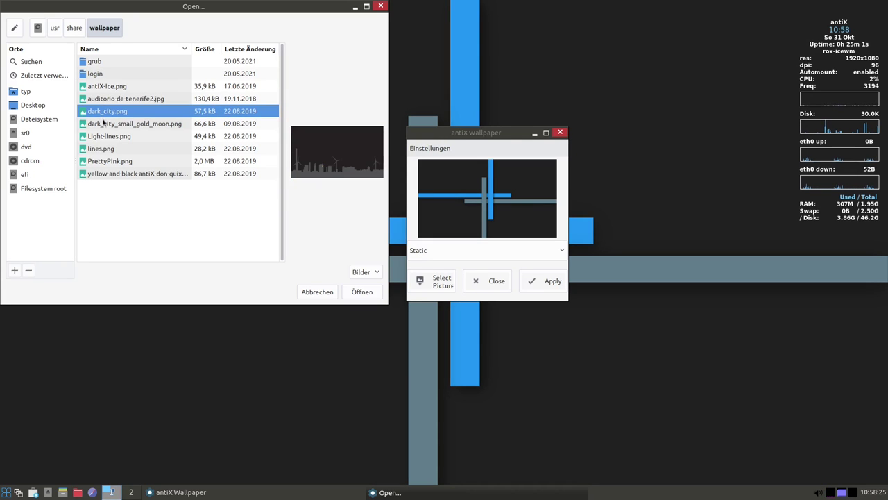
click(104, 123)
click(122, 114)
click(118, 125)
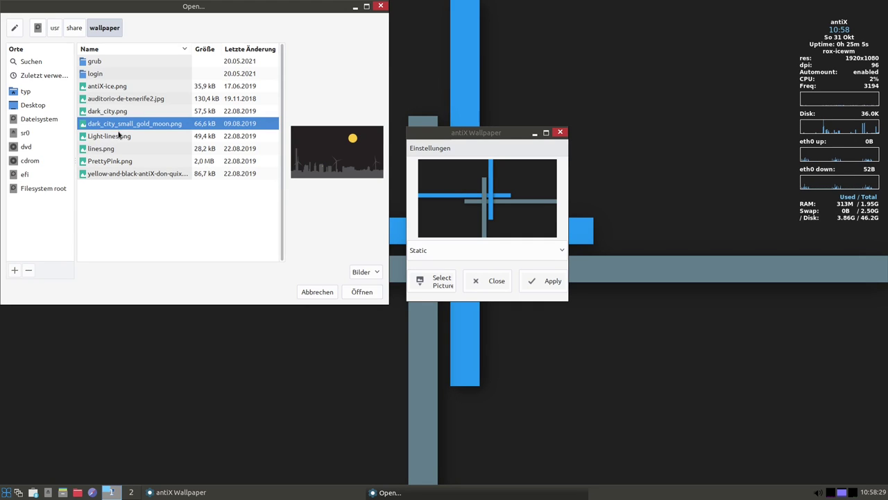
click(113, 138)
double_click(113, 138)
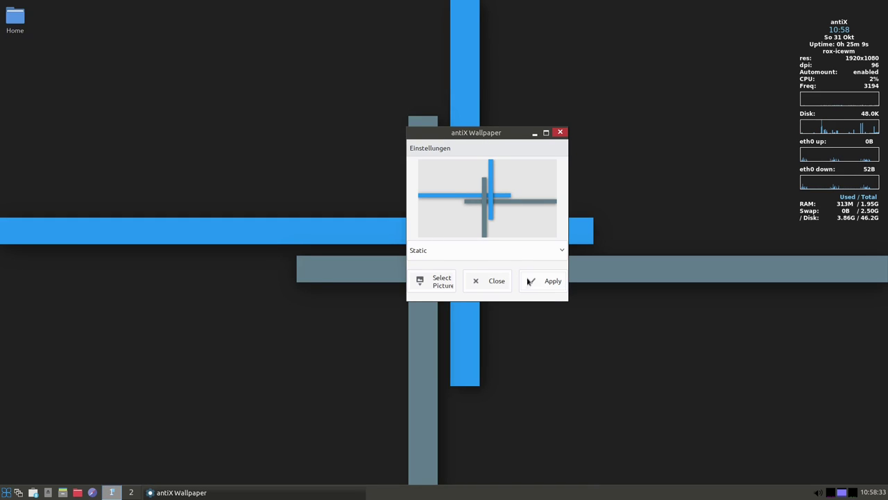
click(545, 281)
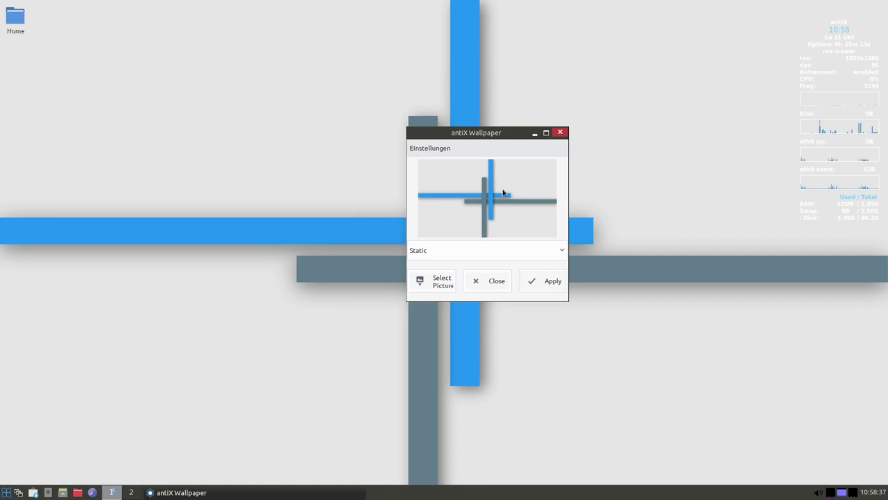
Pick the dark lines.png after previewing Light-lines.png, apply it, and close the wallpaper settings
right_click(707, 180)
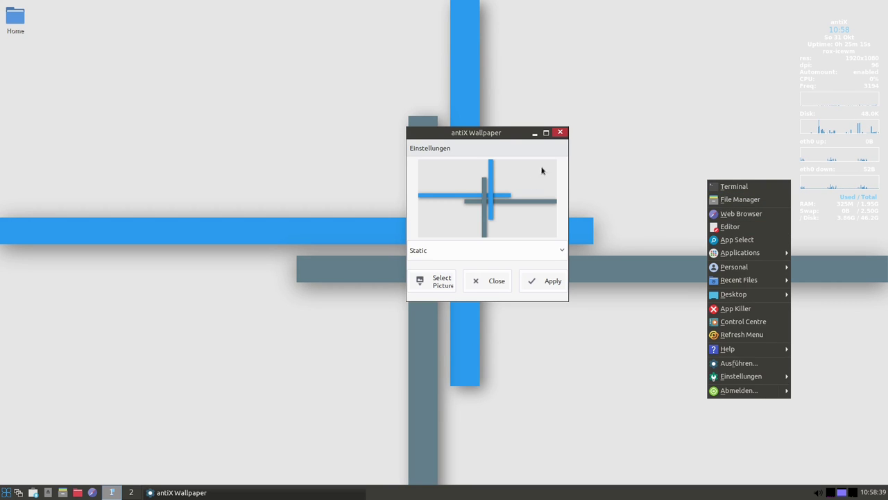
click(449, 138)
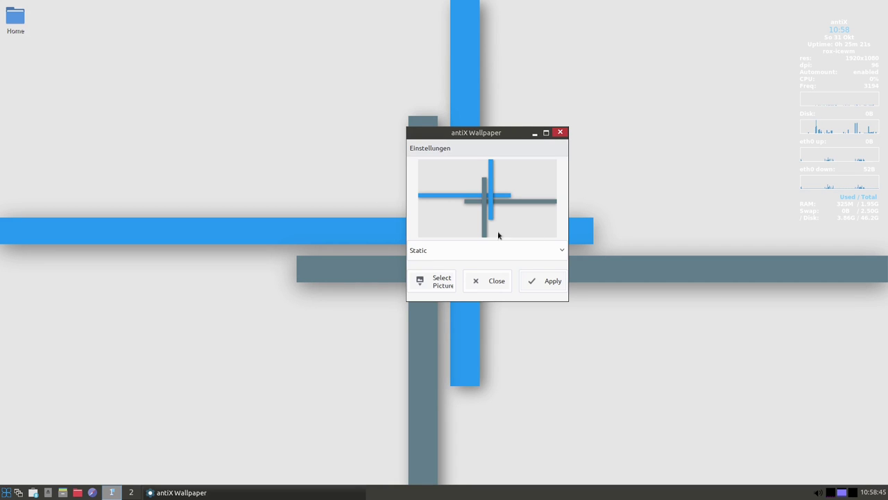
click(435, 280)
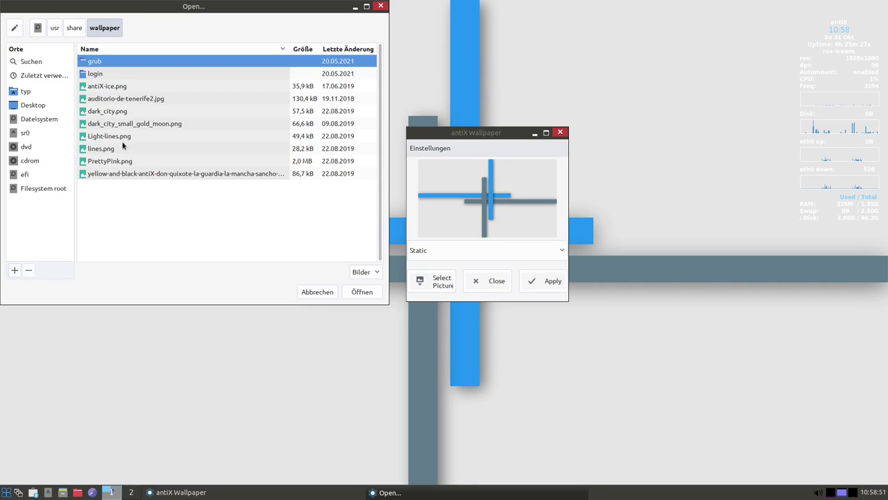
click(115, 139)
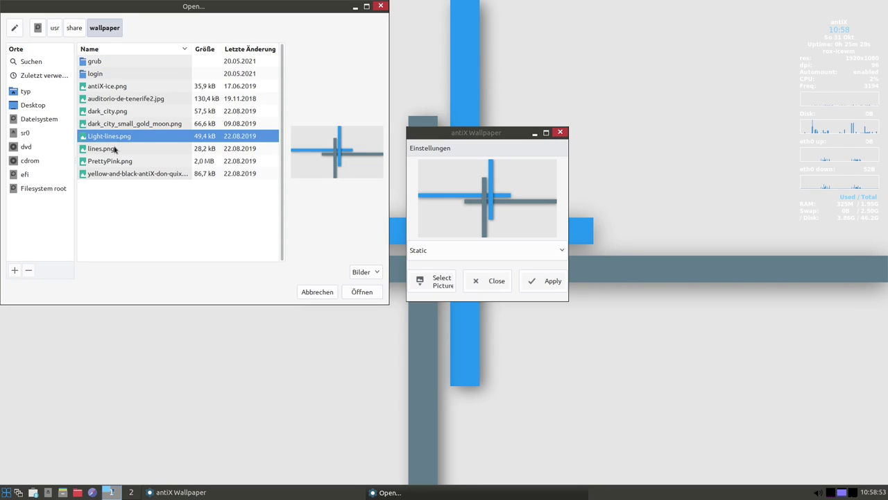
click(104, 149)
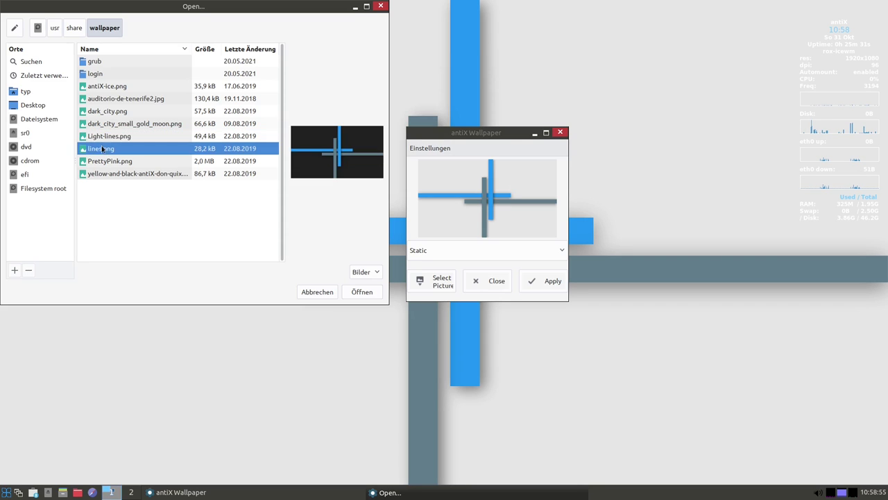
click(361, 292)
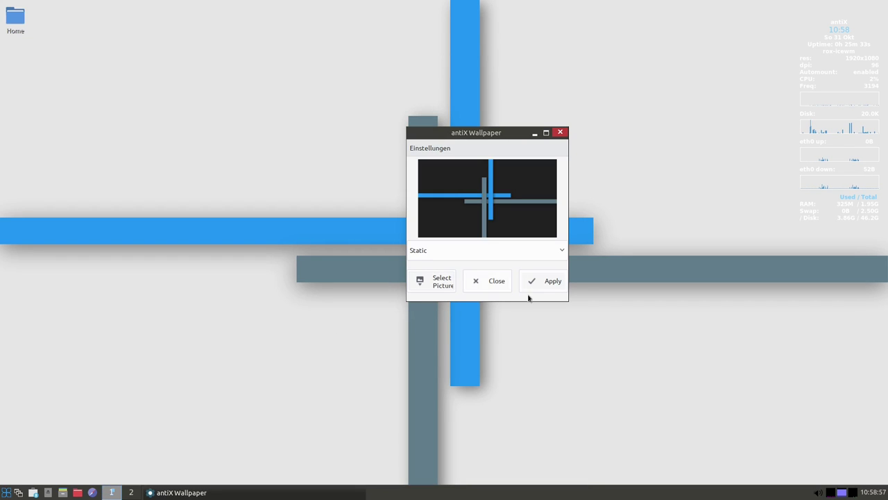
click(548, 282)
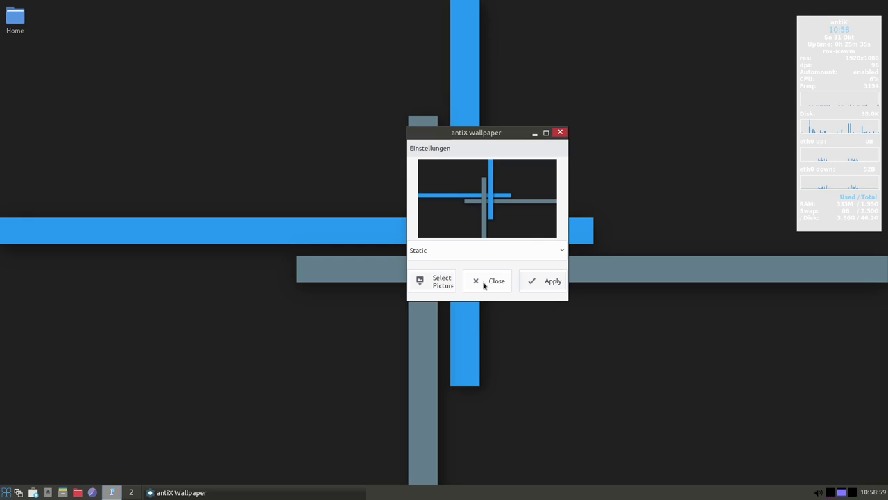
click(485, 282)
right_click(454, 186)
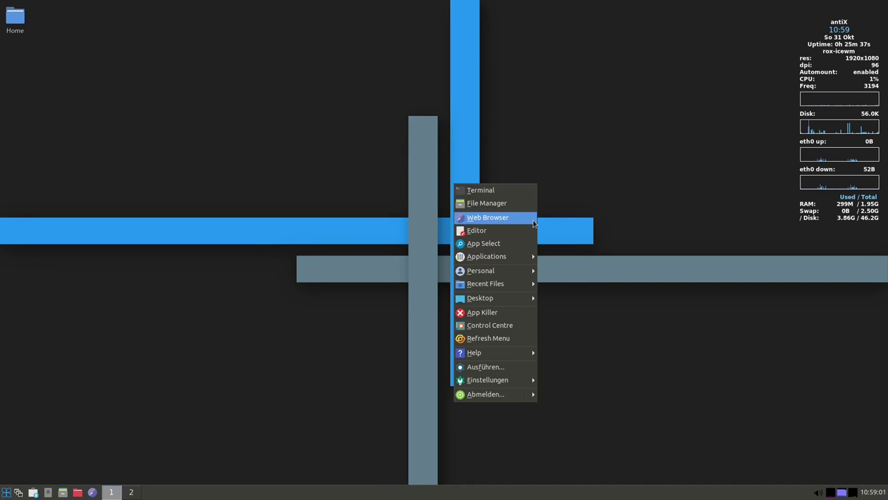
mouse_move(507, 256)
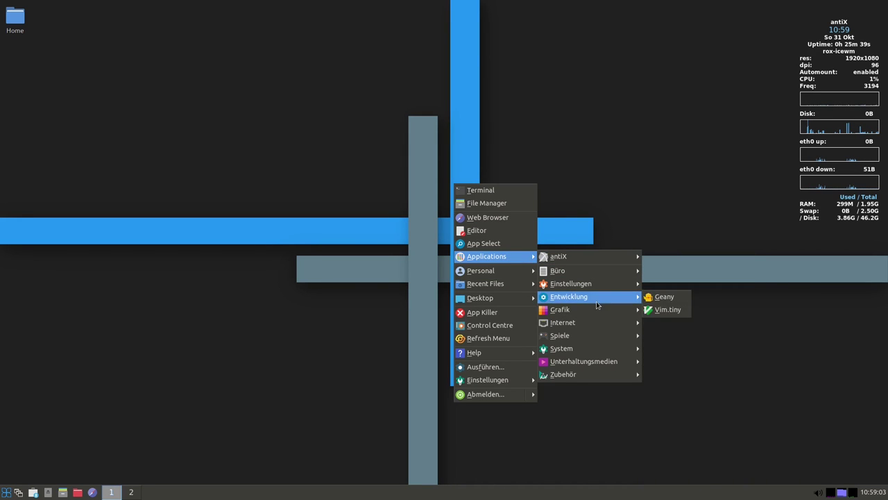
mouse_move(604, 281)
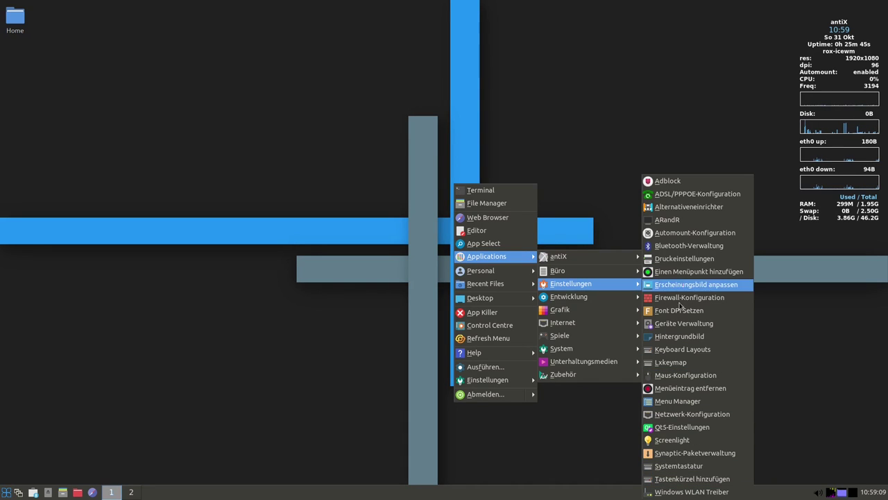
mouse_move(583, 299)
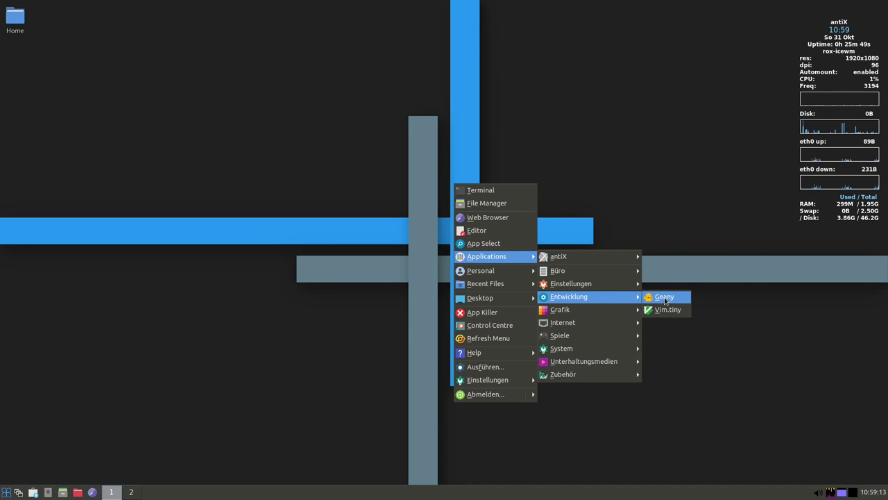
click(662, 299)
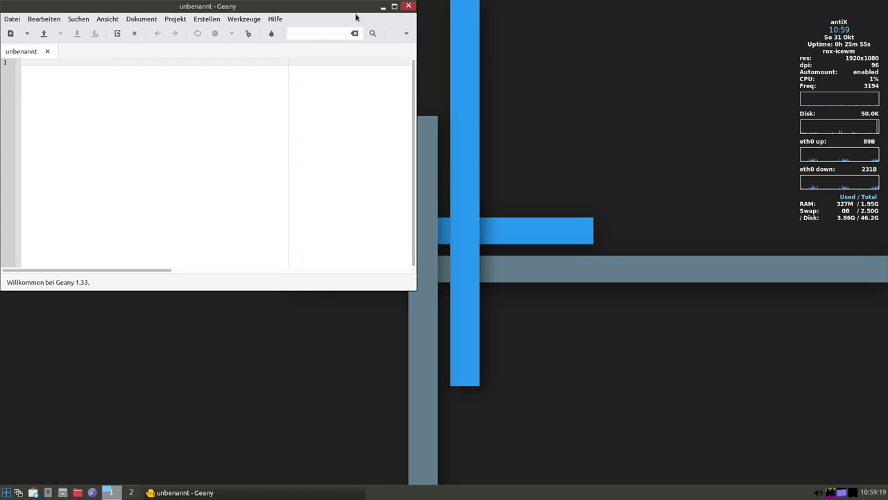
click(408, 5)
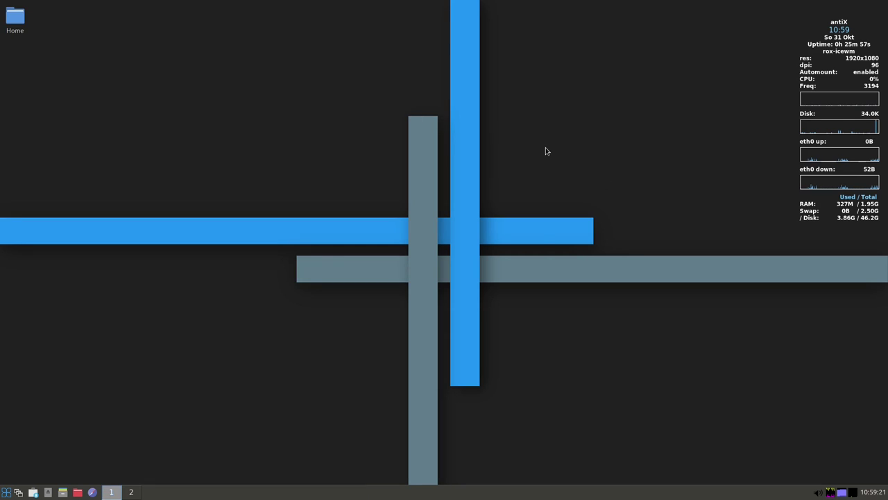
Launch Vim.tiny from the desktop applications menu, then close its terminal window
right_click(545, 152)
mouse_move(579, 221)
mouse_move(646, 225)
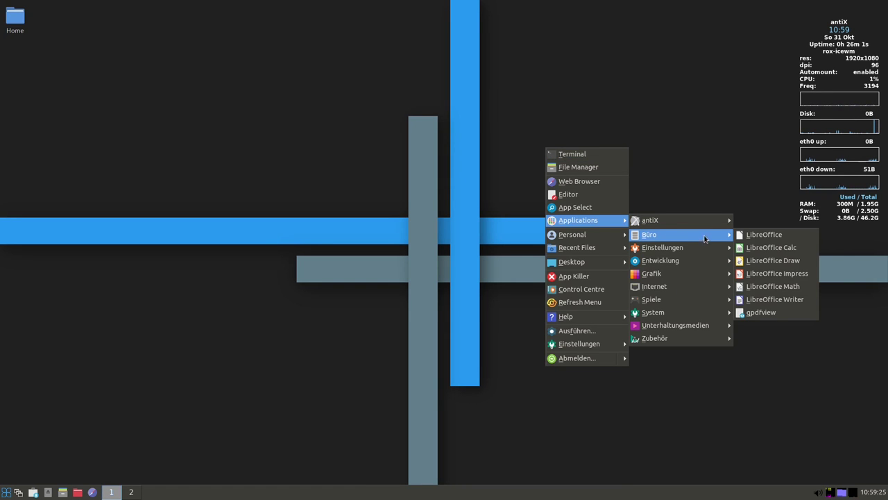
mouse_move(701, 248)
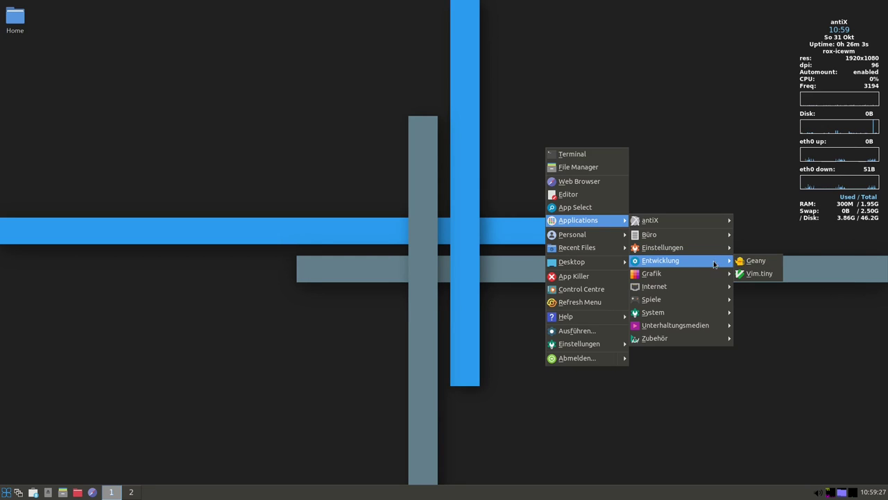
click(752, 275)
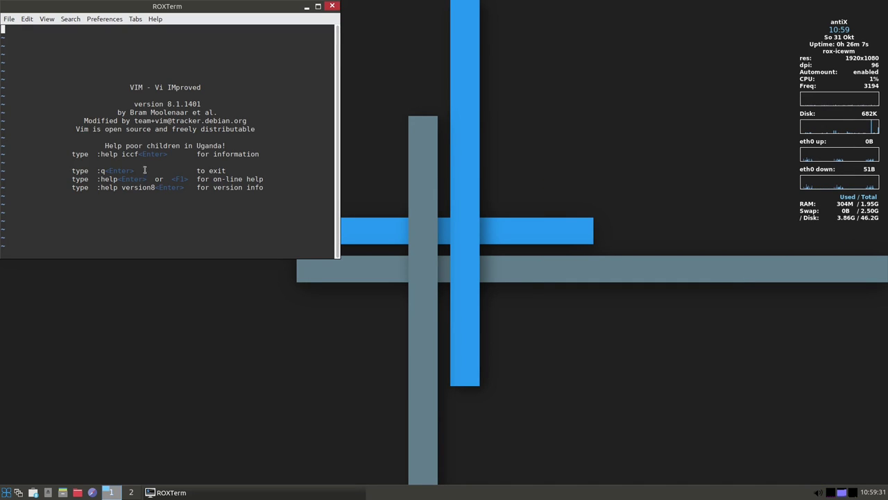
click(332, 7)
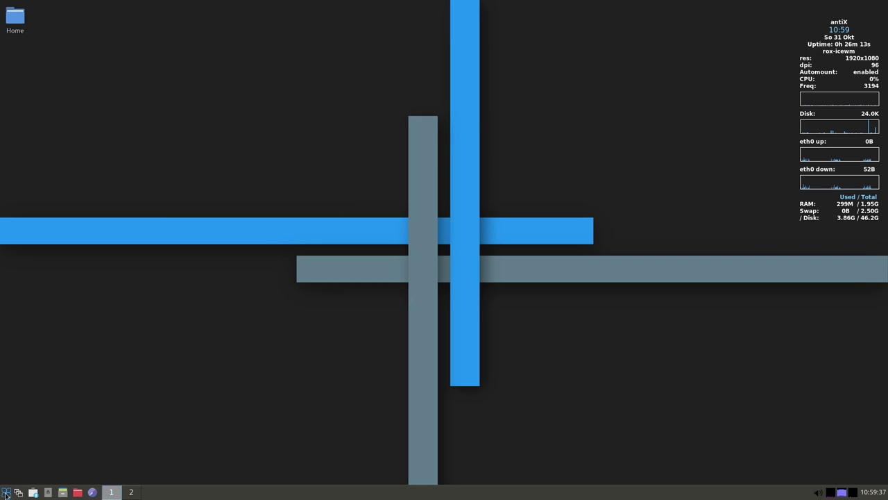
Run nano in a new terminal from the start menu, then exit it with Ctrl+X
click(6, 493)
click(35, 271)
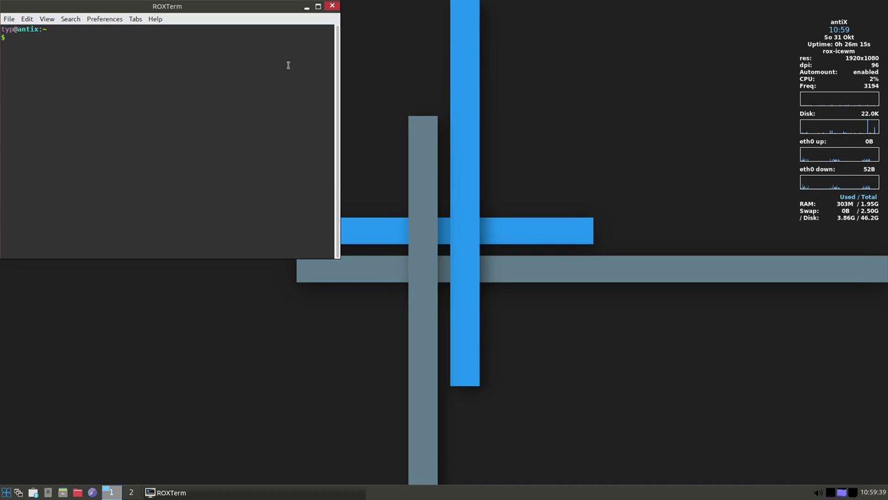
text(nano)
key(Return)
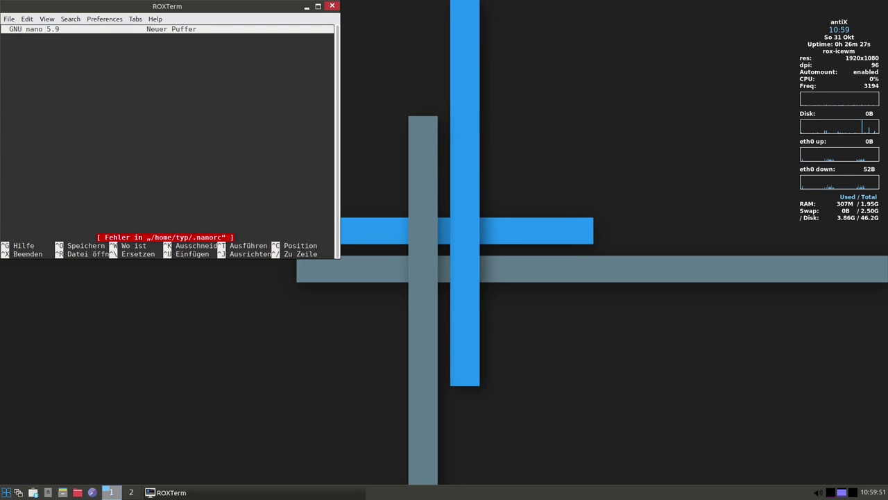
key(ctrl+x)
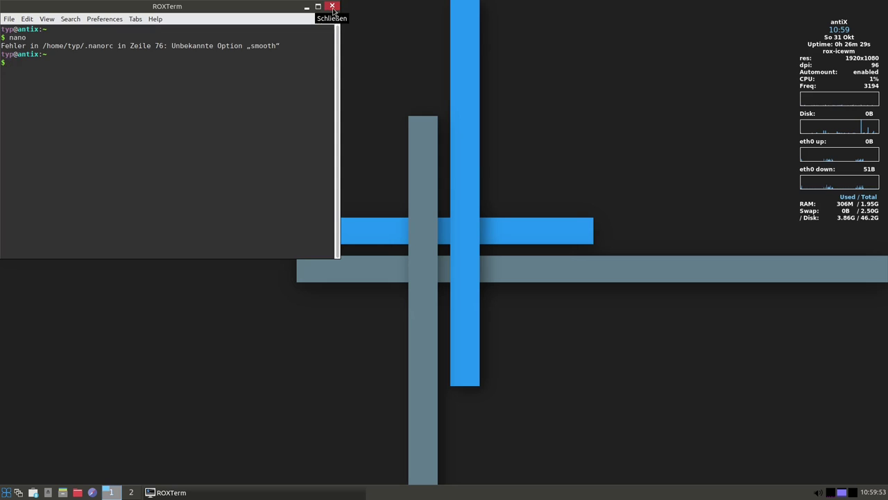
Close the terminal and launch the GTKam digital camera browser from the Grafik menu
click(333, 8)
right_click(528, 160)
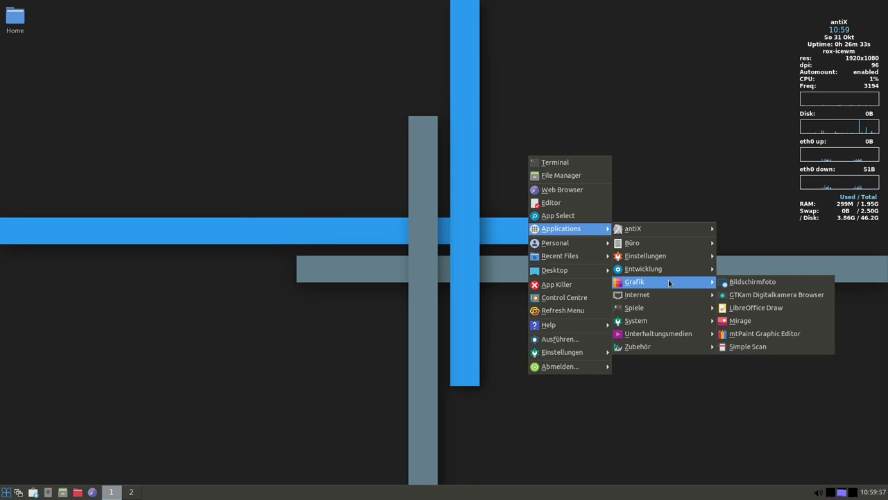
mouse_move(675, 276)
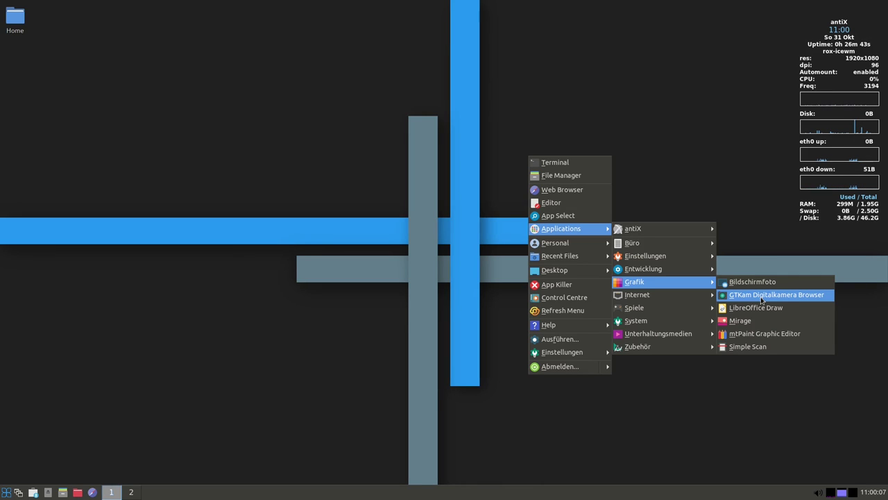
click(761, 297)
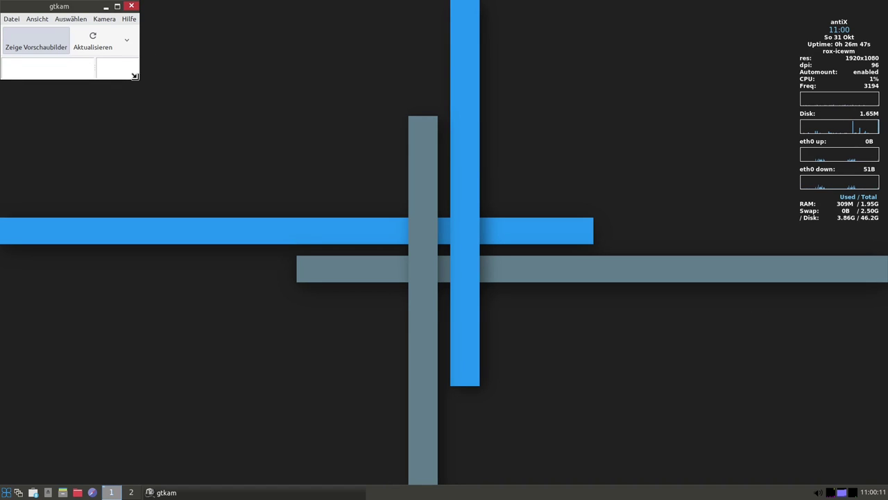
Enlarge the gtkam window and view its about box (version 1.0, libgphoto2 2.5.22)
drag(138, 78, 479, 281)
click(127, 19)
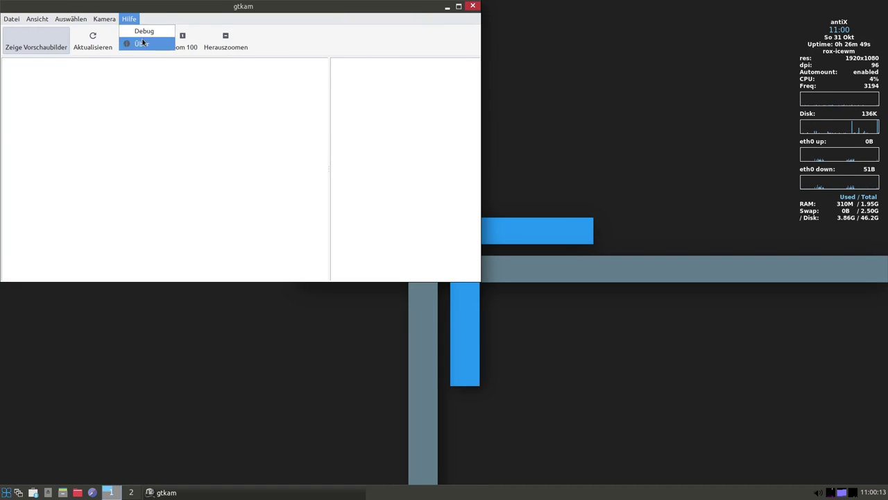
click(139, 43)
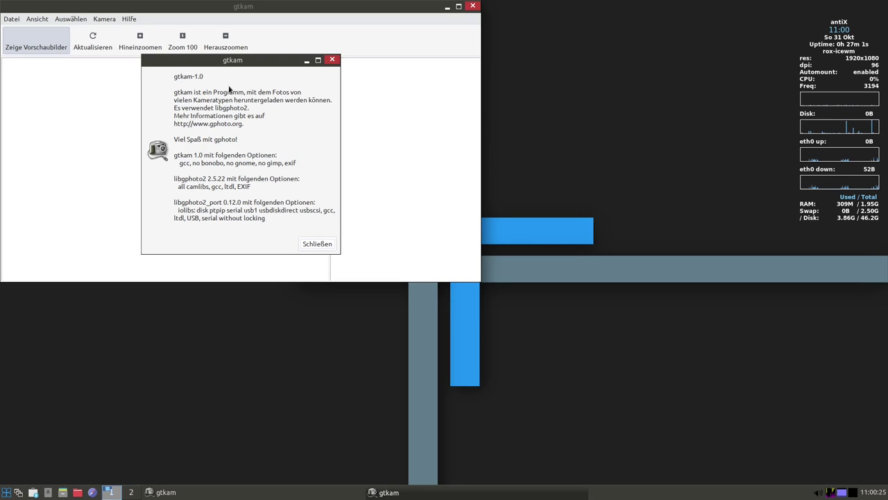
click(324, 243)
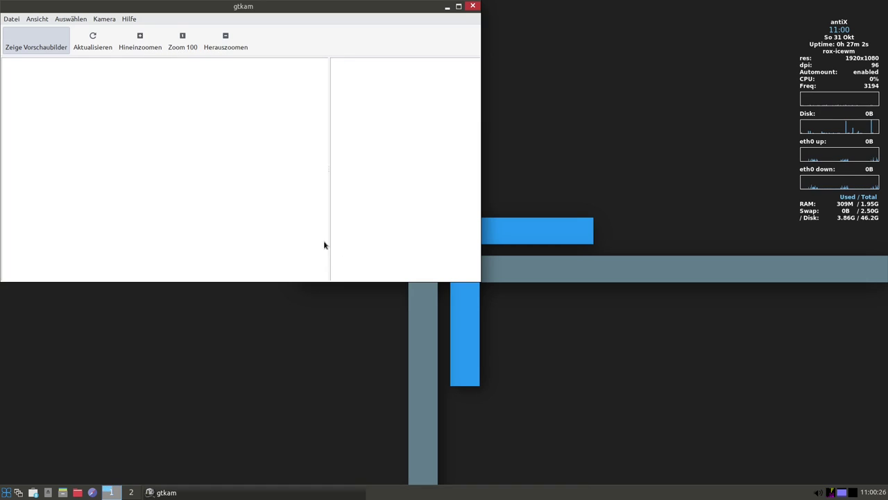
Close gtkam, launch Ceni to view the eth0 virtio_net interface, then exit Ceni
click(473, 7)
right_click(600, 113)
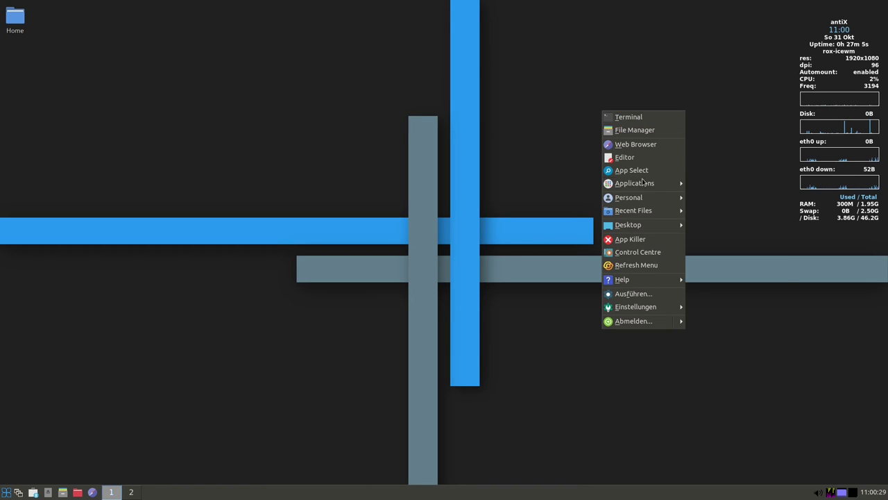
mouse_move(641, 183)
mouse_move(758, 236)
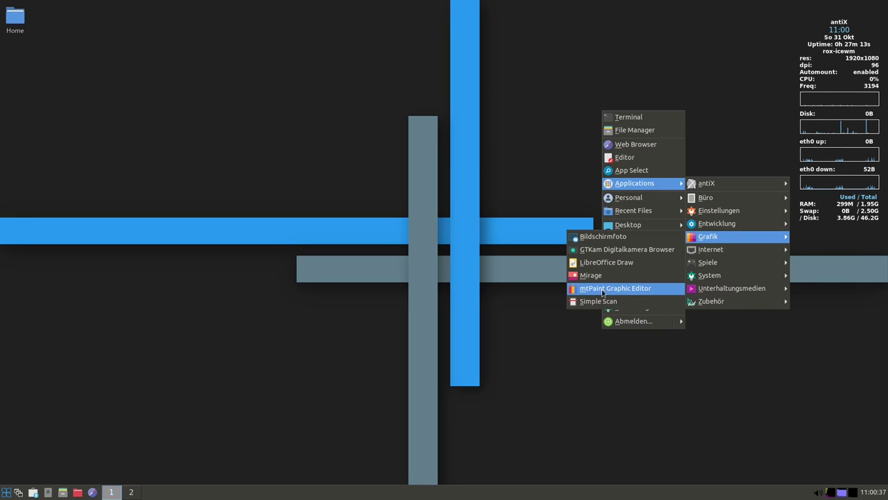
mouse_move(724, 253)
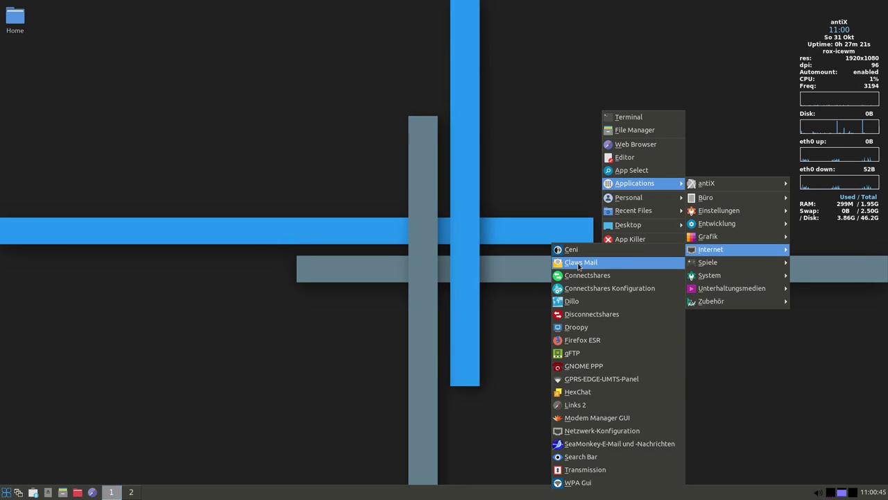
click(571, 249)
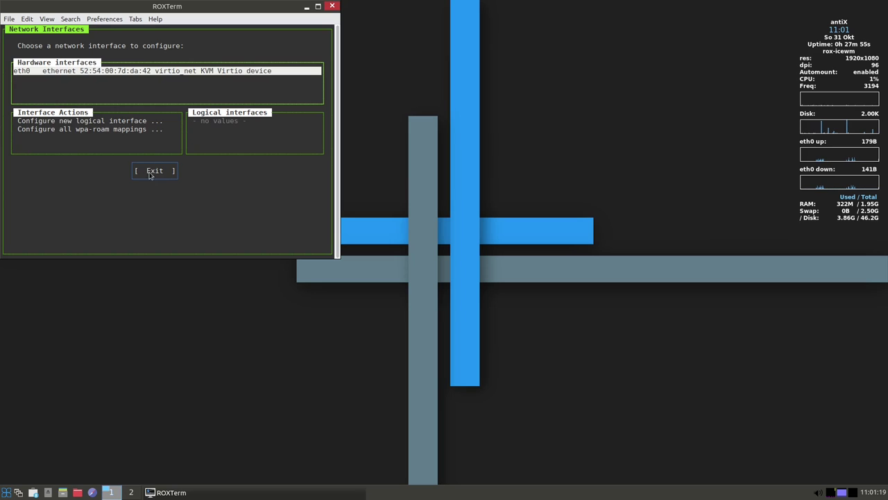
key(Tab)
key(Tab)
key(Tab)
key(Return)
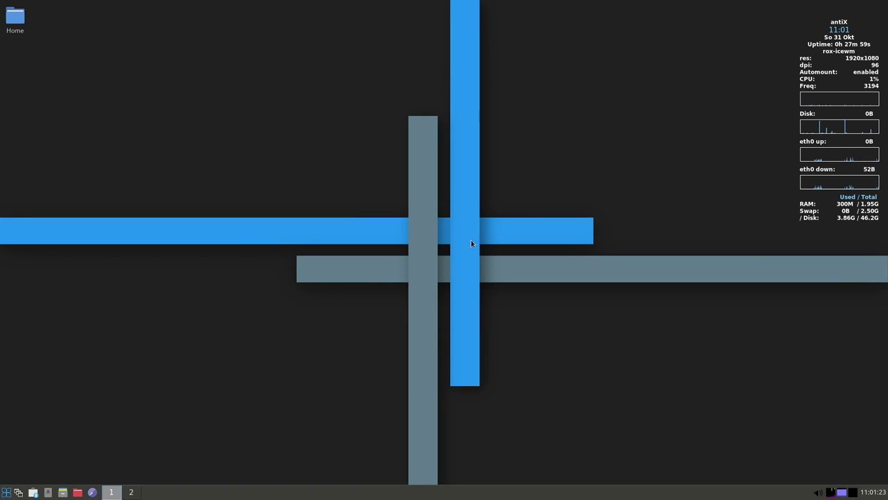
right_click(512, 235)
mouse_move(579, 311)
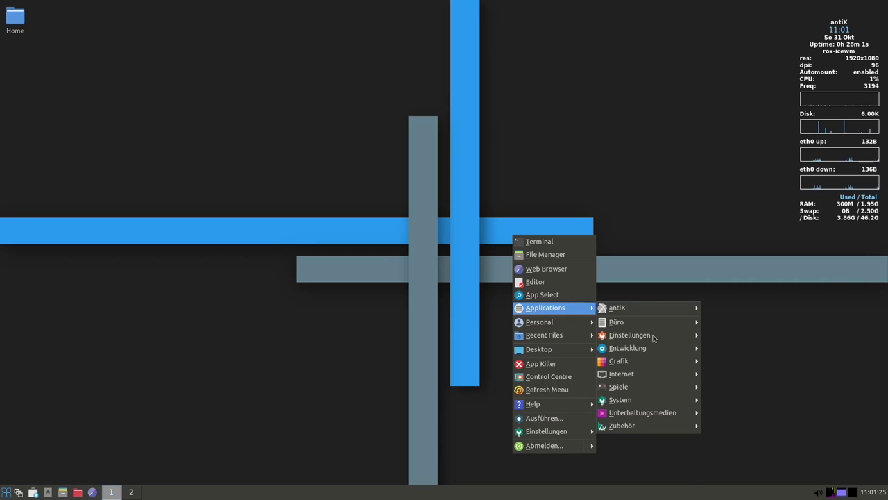
mouse_move(638, 374)
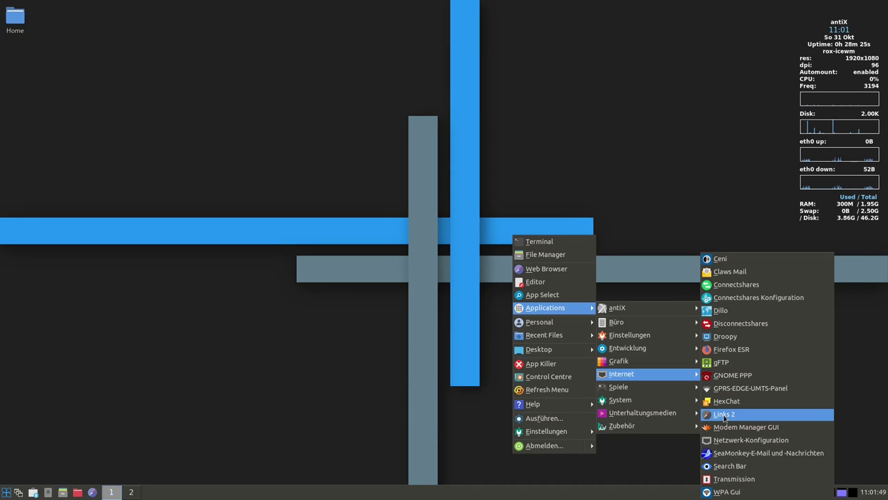
click(723, 414)
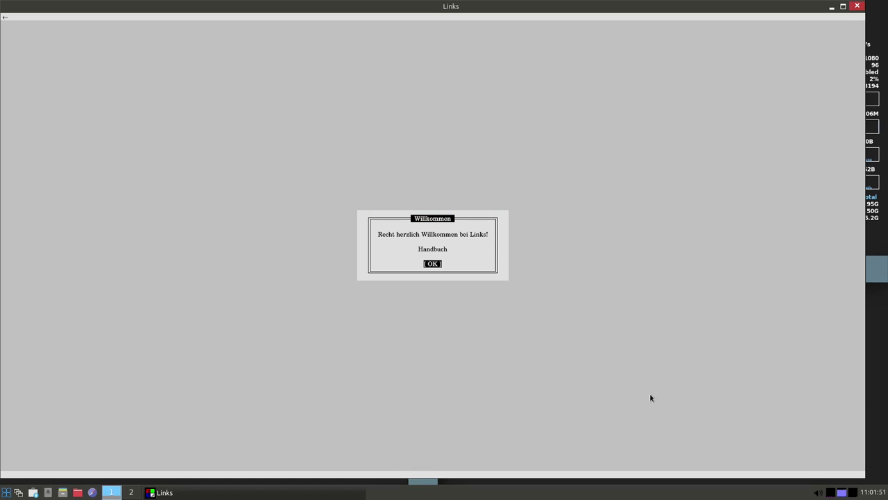
click(434, 264)
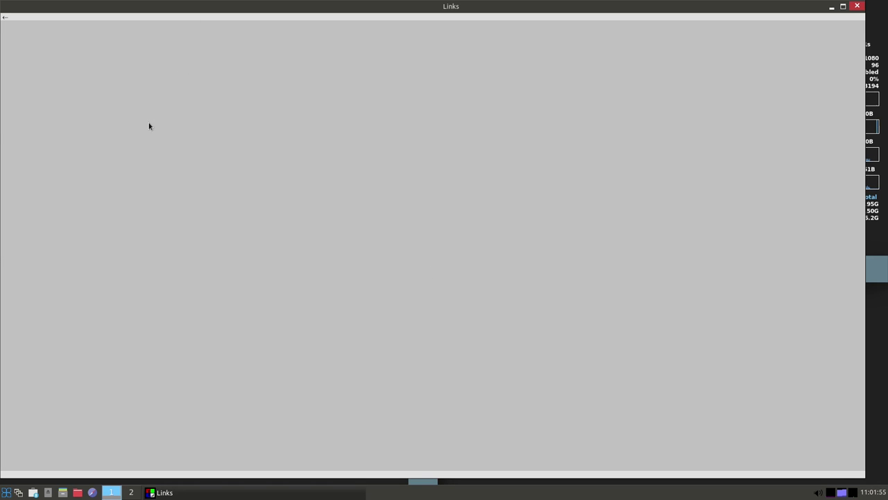
click(859, 7)
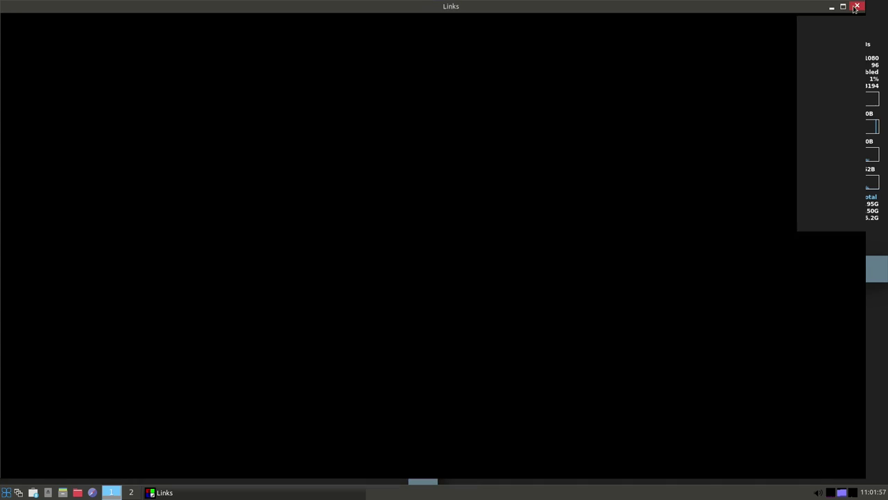
Launch WPA Gui from the Internet menu and move its window to the screen centre
right_click(636, 243)
mouse_move(690, 319)
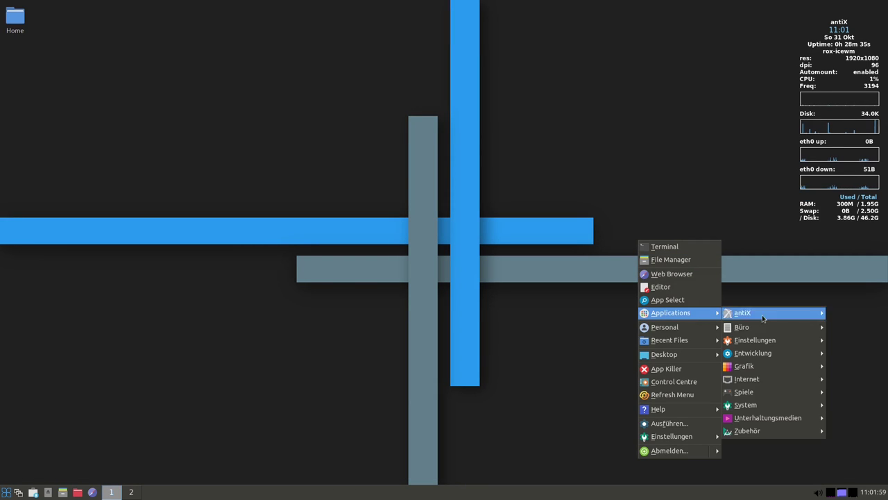
mouse_move(746, 379)
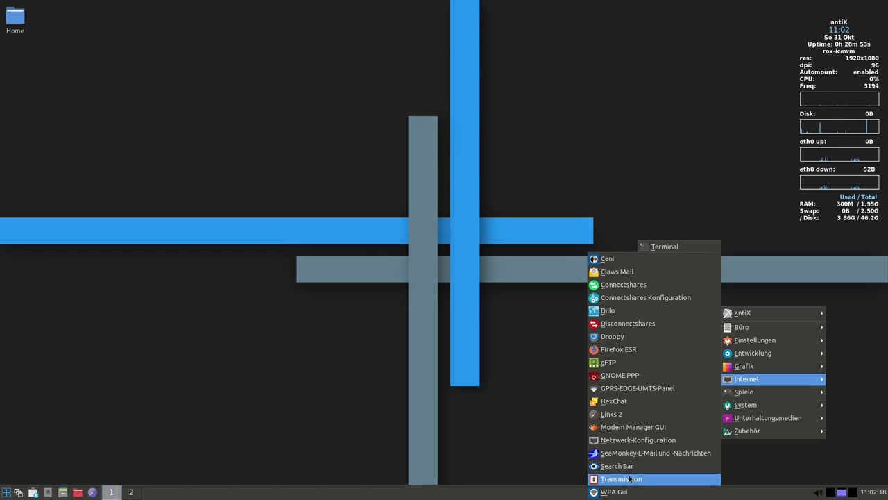
click(646, 492)
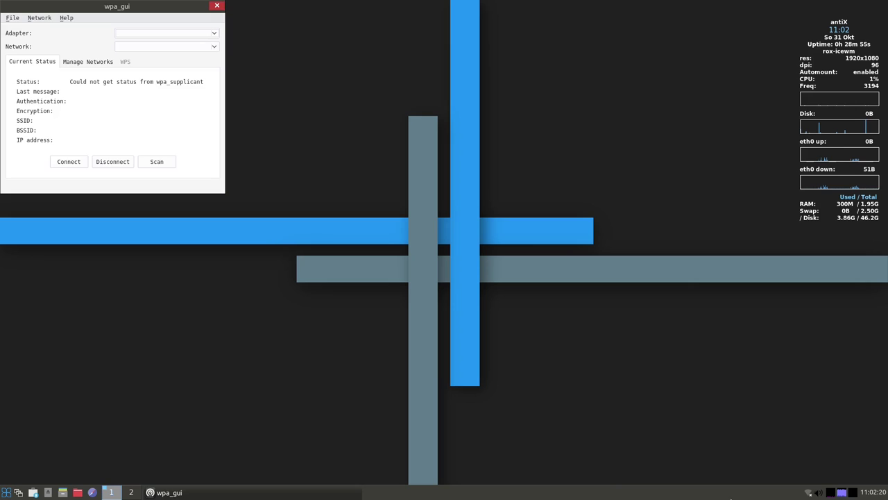
drag(94, 9, 396, 97)
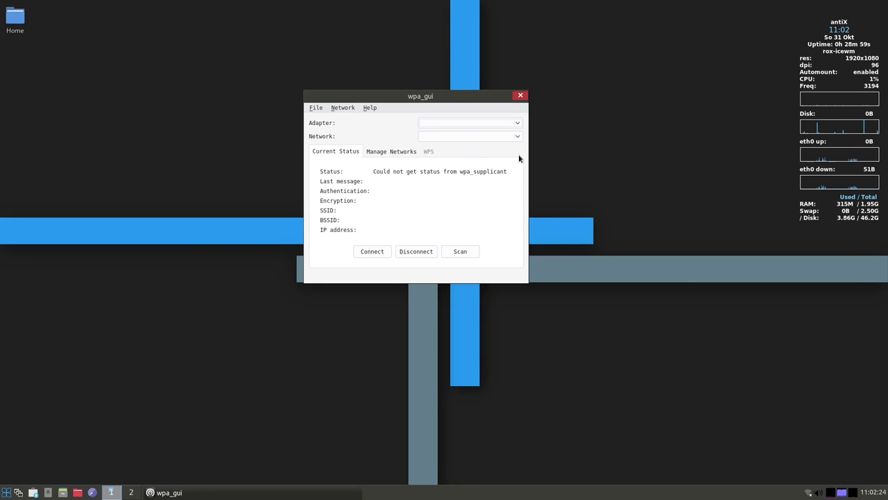
Close the wpa_gui window so it stays in the tray, and check its tray menu
click(520, 96)
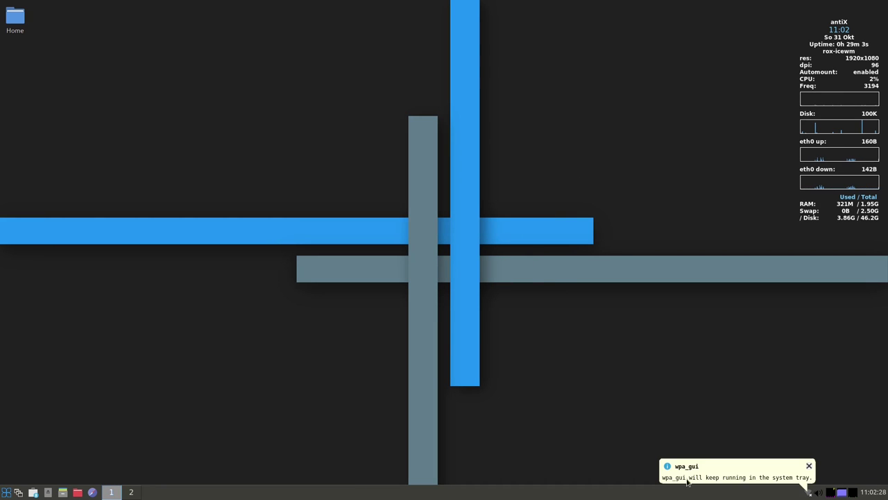
right_click(808, 492)
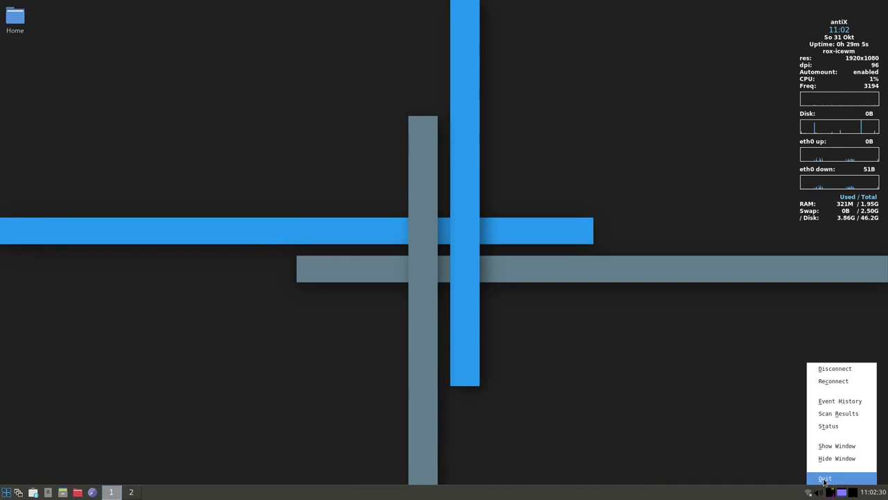
right_click(638, 360)
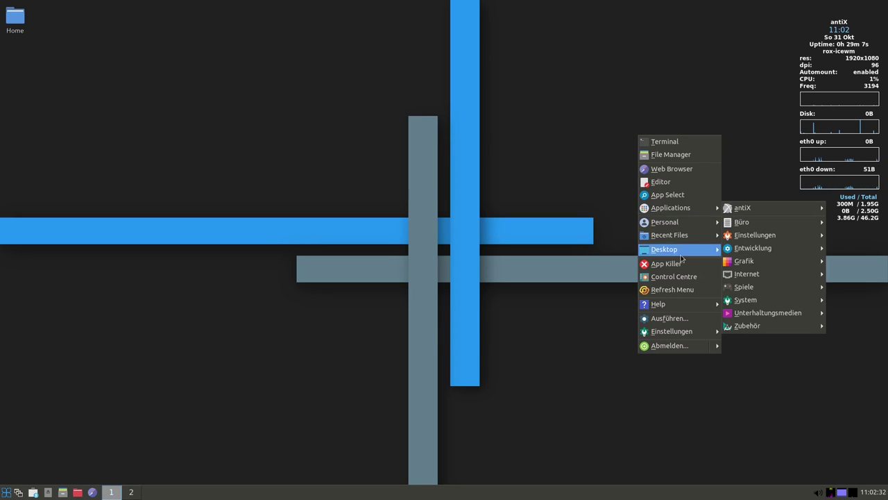
Launch Firetools, dismiss the Firejail wizard, close Firefox, and reposition the sandbox launcher panel
mouse_move(689, 209)
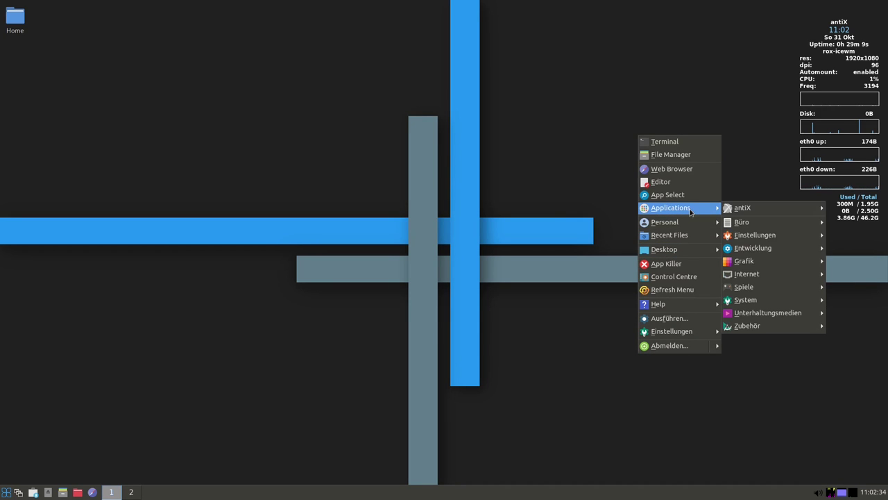
mouse_move(765, 290)
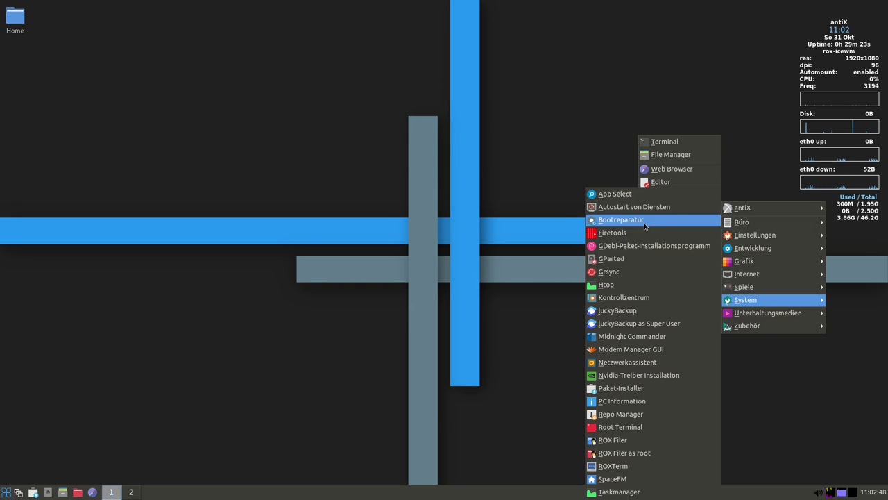
click(615, 236)
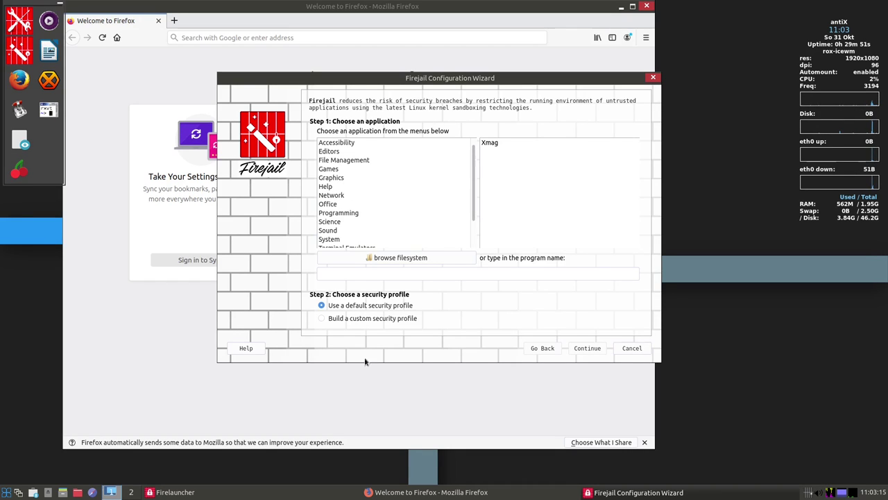
click(653, 77)
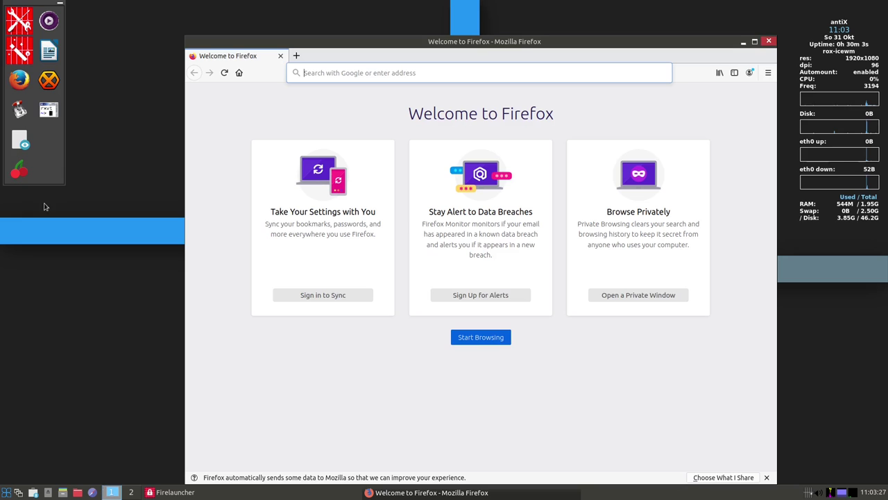
click(768, 41)
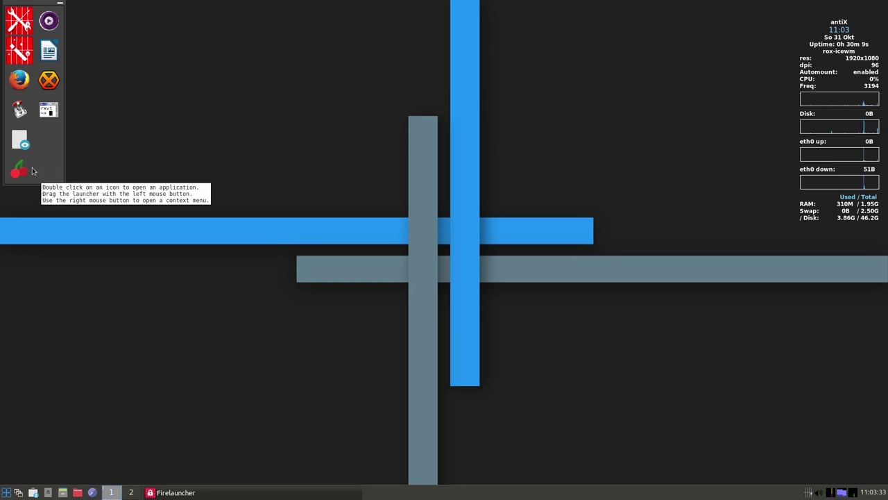
drag(46, 3, 153, 81)
Minimize the launcher panel, run htop to review 57 tasks and 216M memory, then close it
click(167, 82)
right_click(515, 122)
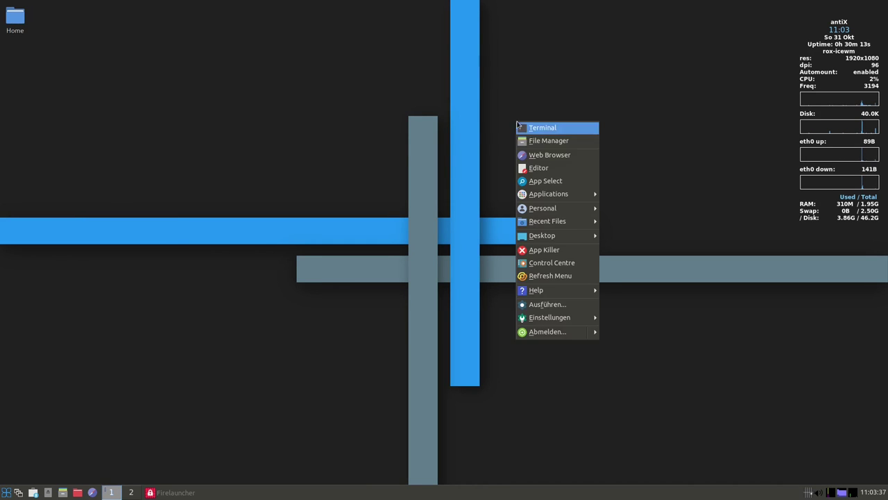
mouse_move(576, 199)
mouse_move(656, 286)
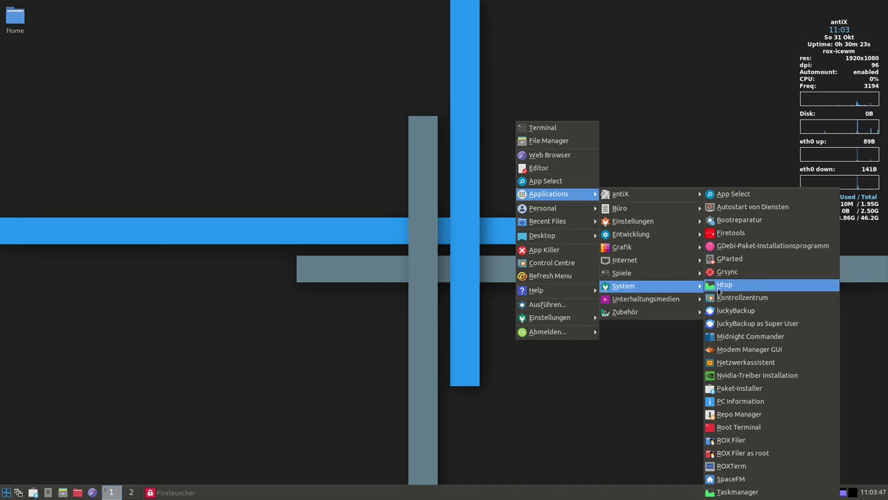
click(722, 285)
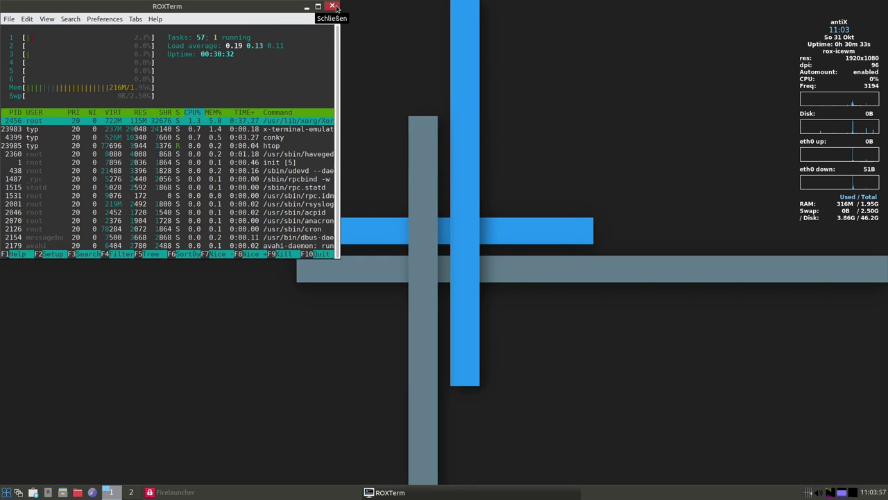
click(334, 7)
right_click(529, 122)
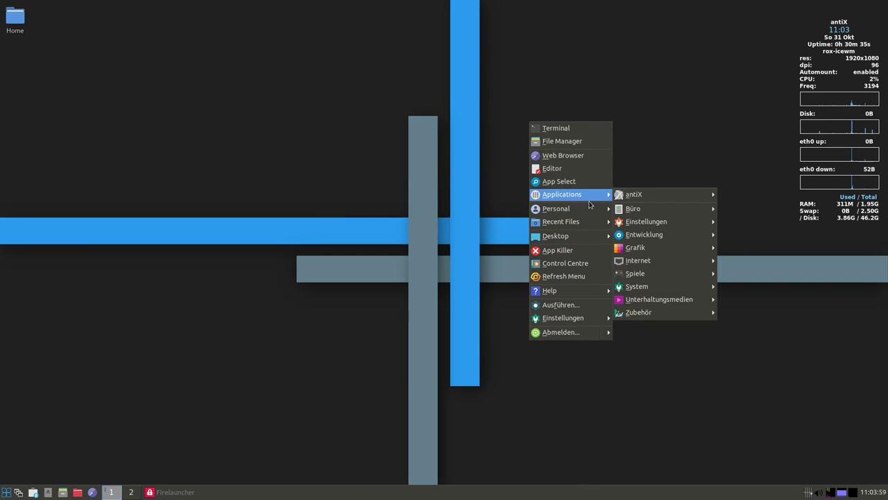
Launch Midnight Commander, maximize it to show the home folder in both panels, then close it
mouse_move(700, 290)
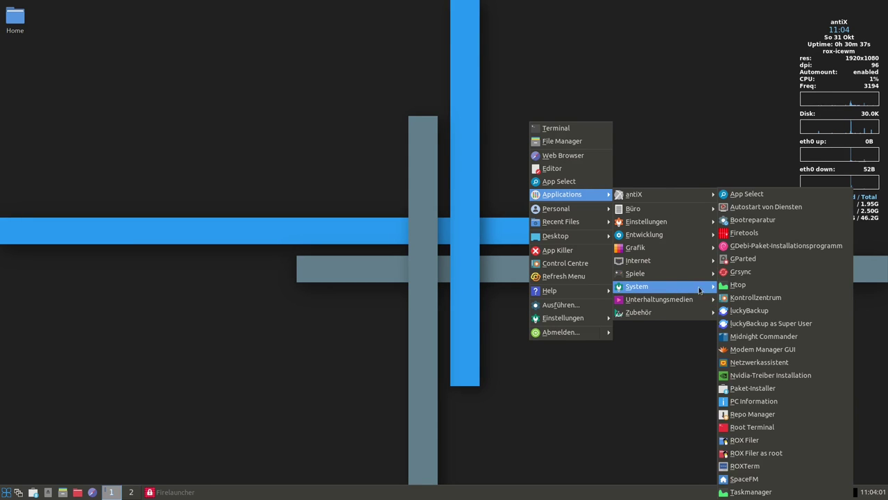
click(761, 338)
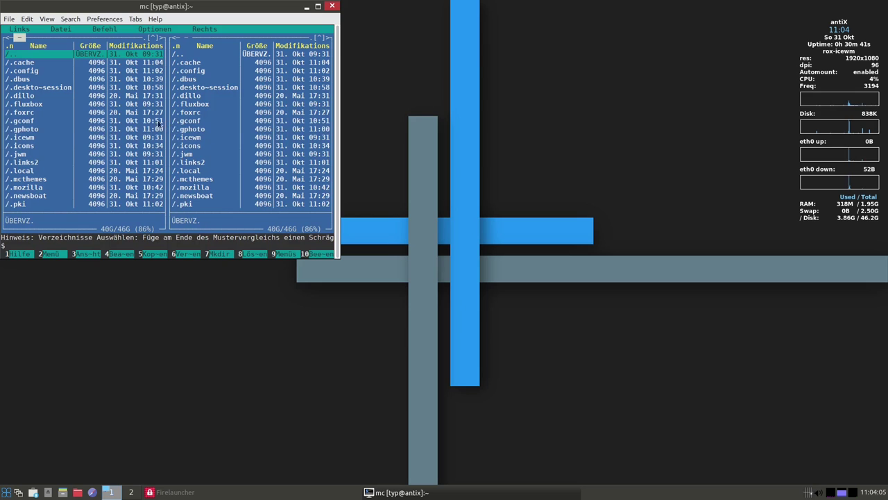
click(317, 6)
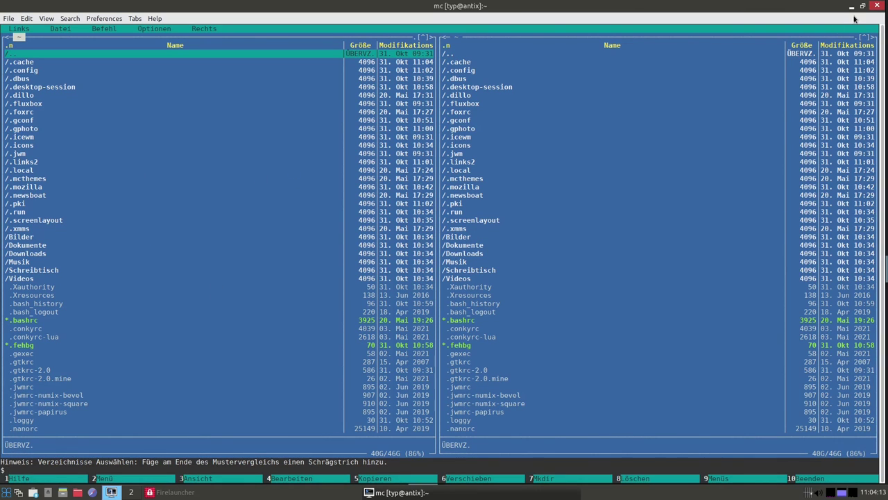
click(876, 9)
right_click(570, 160)
Launch the Paket-Installer from the System menu and scroll through its package list
mouse_move(550, 254)
mouse_move(566, 227)
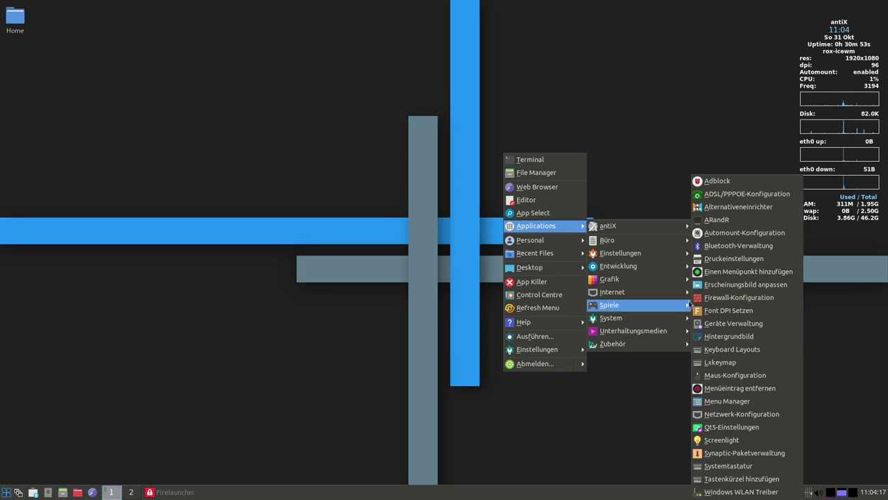
mouse_move(654, 307)
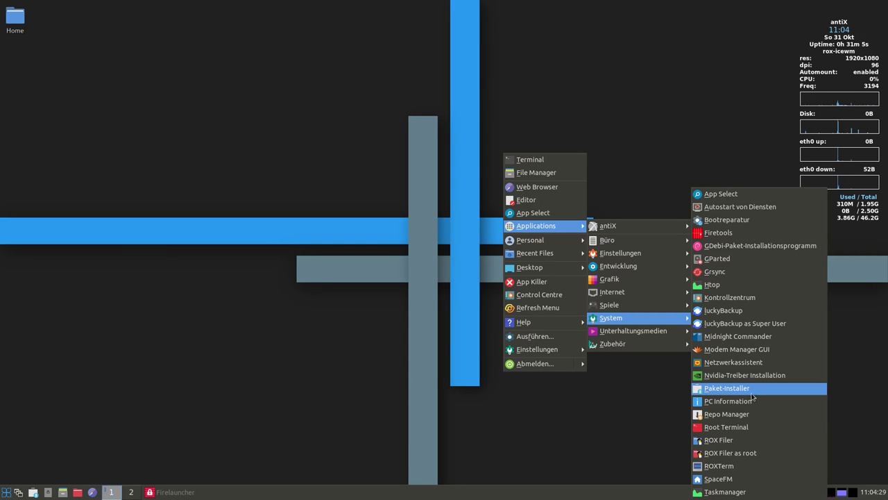
click(732, 388)
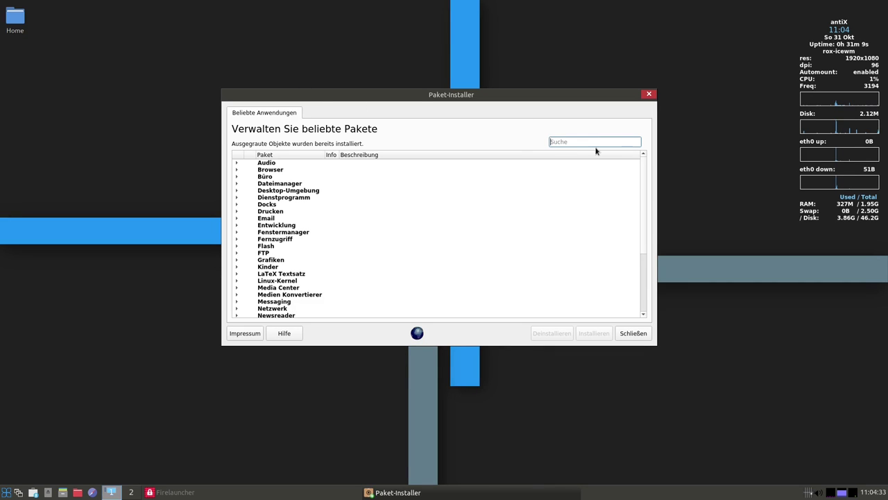
scroll(260, 202, down, 1)
scroll(302, 287, up, 1)
scroll(301, 288, down, 1)
Expand Linux-Kernel and inspect the meltdown-patched Debian and antiX 64bit kernel packages
click(237, 260)
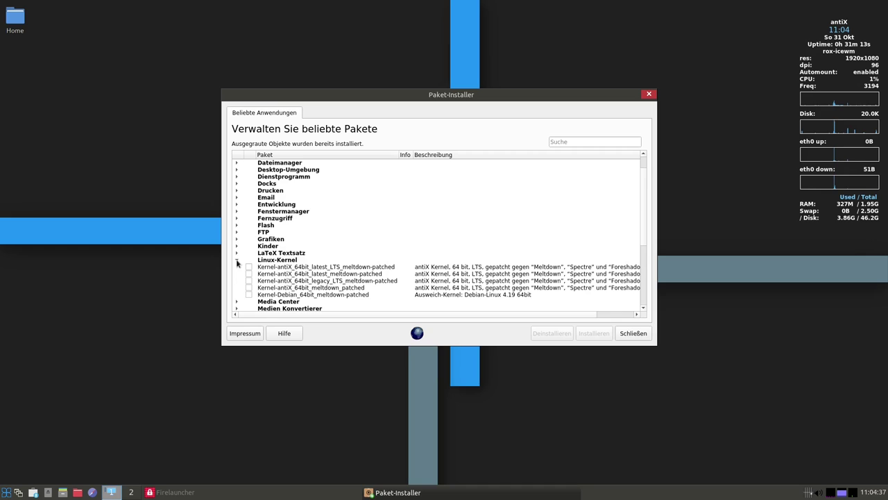
scroll(366, 238, down, 2)
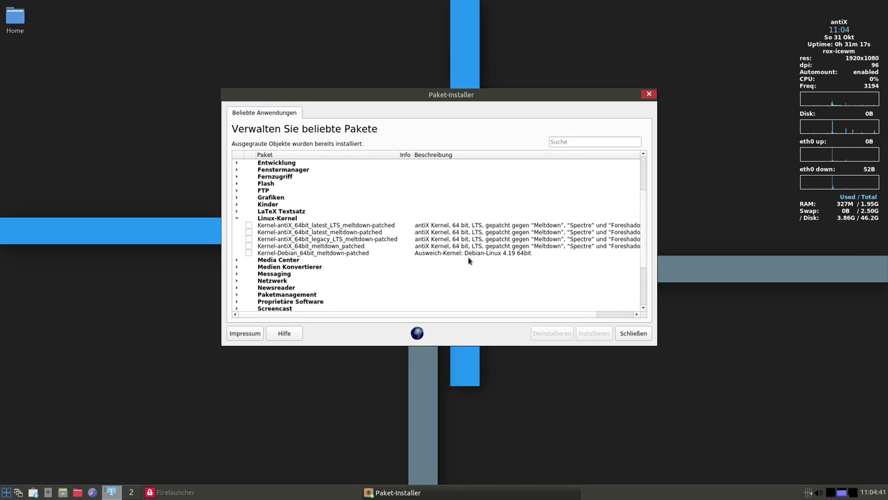
click(500, 253)
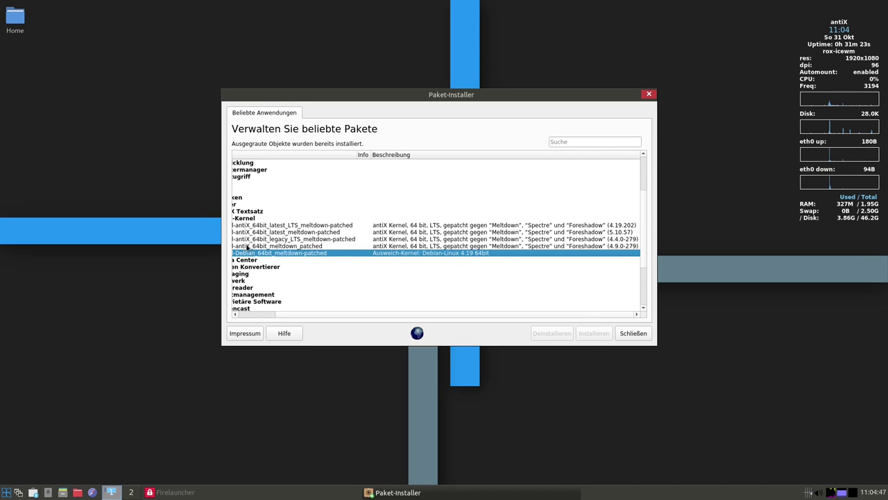
drag(281, 317, 244, 313)
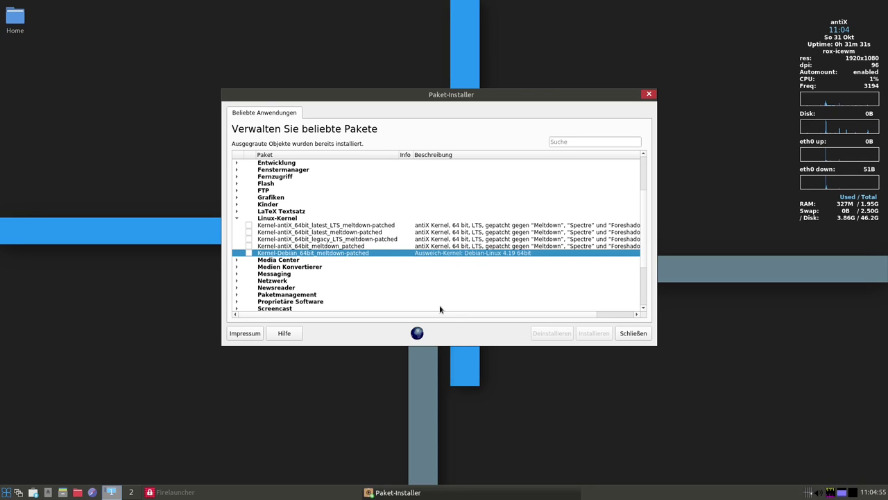
drag(464, 314, 590, 327)
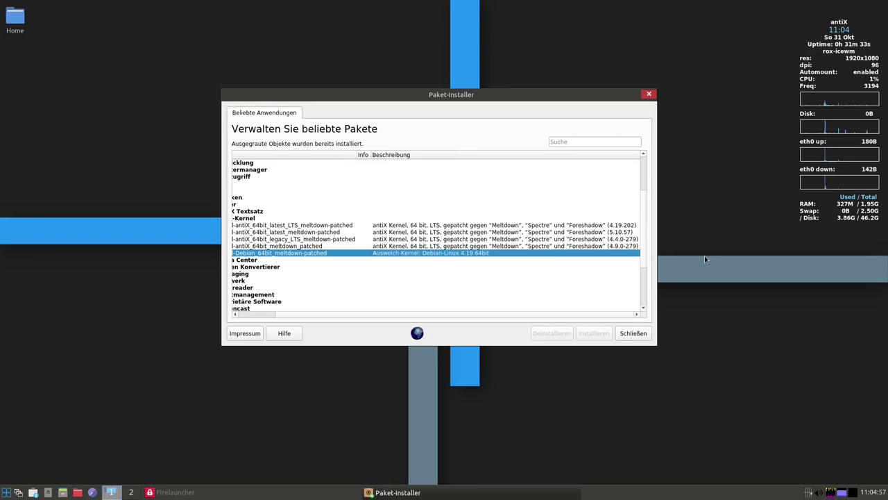
click(616, 234)
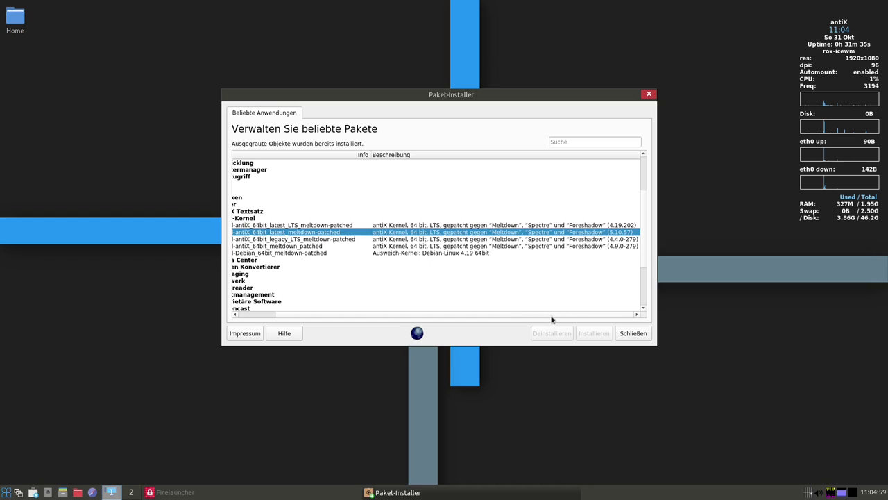
drag(553, 316, 462, 313)
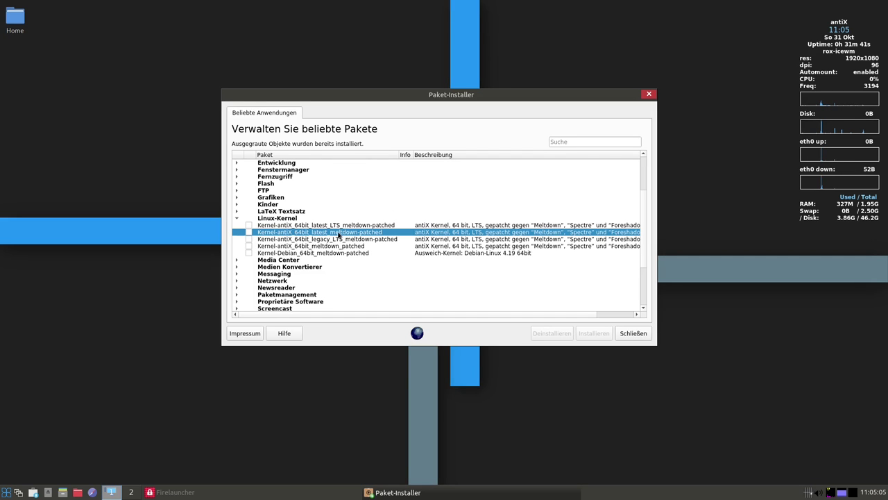
drag(368, 315, 273, 312)
Expand Media Center, Grafiken and Kinder, selecting Latest GIMP Full and Secondary education
click(236, 260)
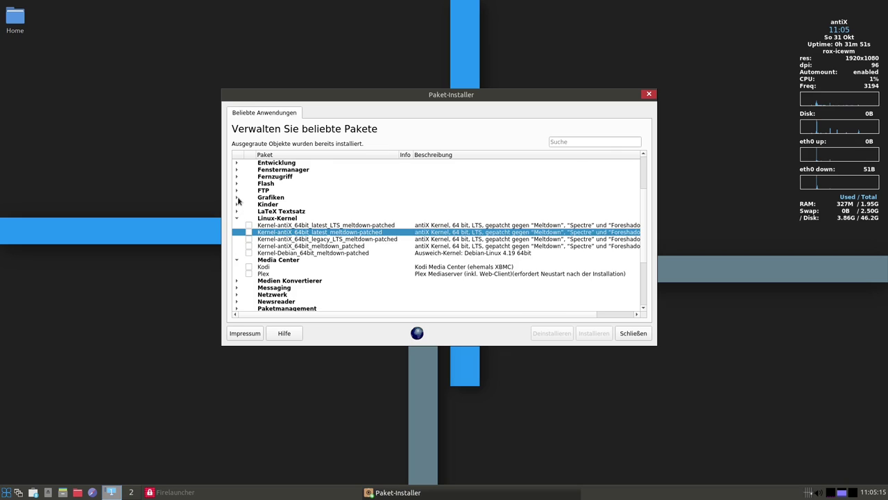
click(236, 198)
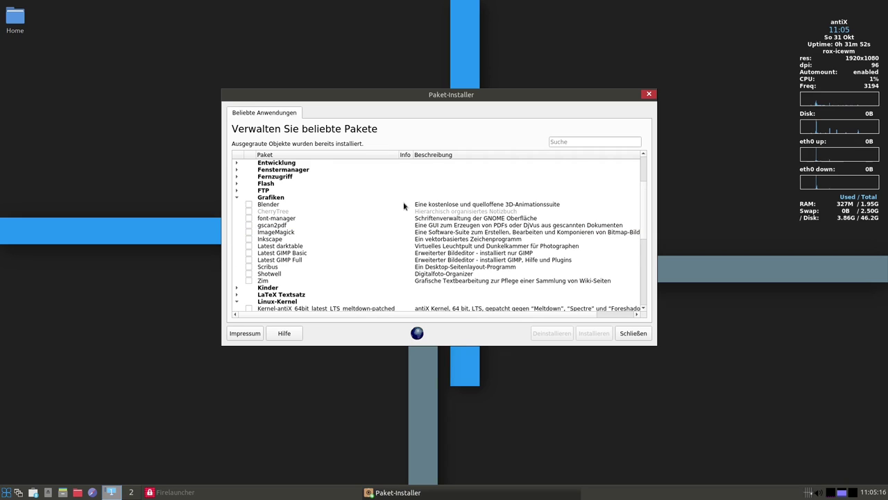
click(284, 260)
scroll(298, 222, down, 4)
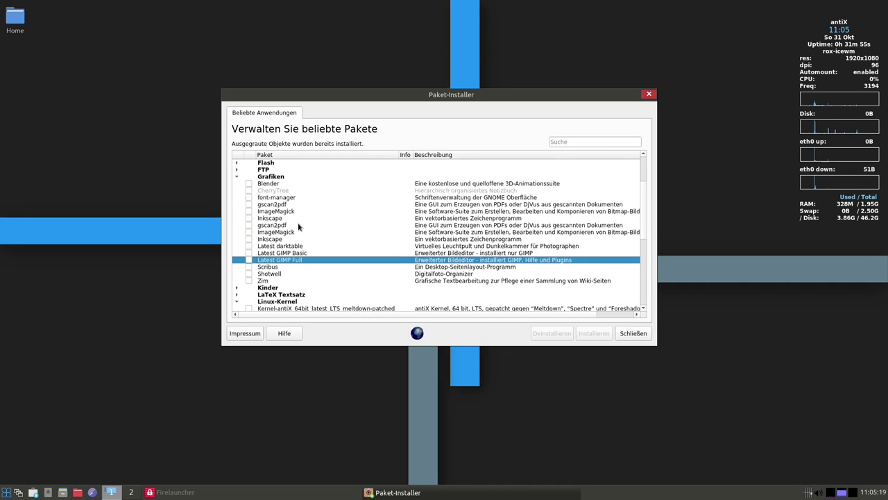
scroll(252, 236, down, 1)
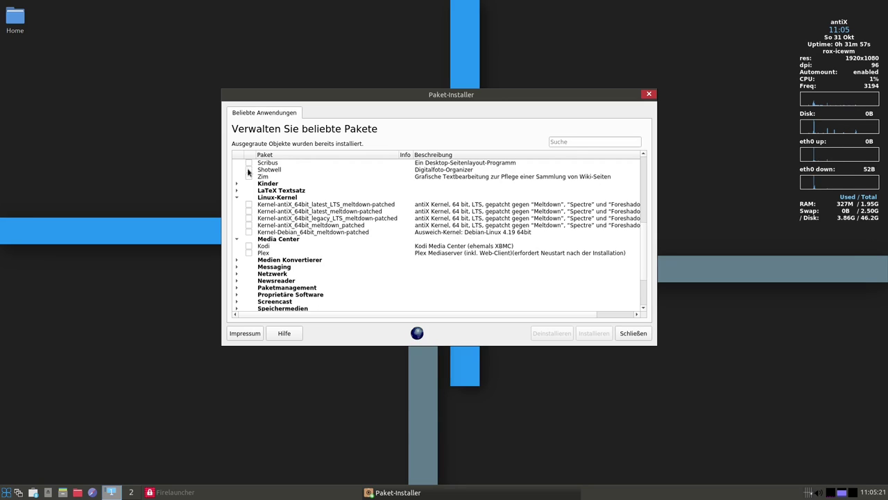
click(236, 183)
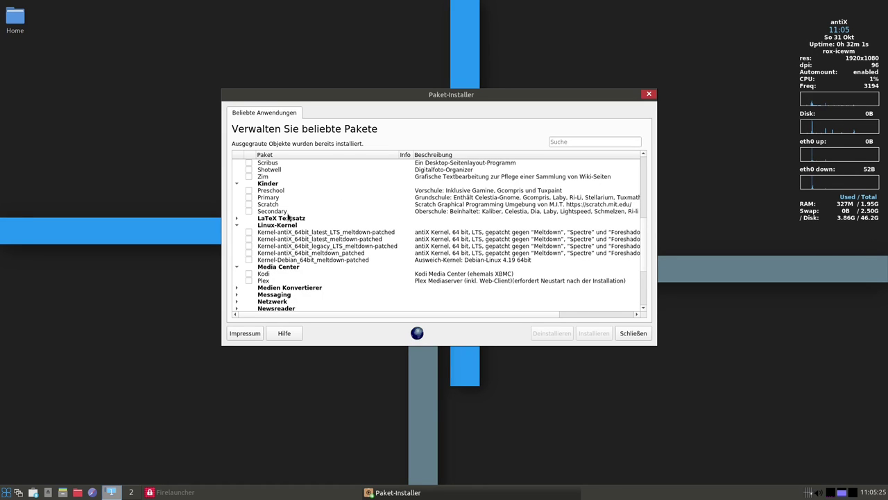
click(496, 210)
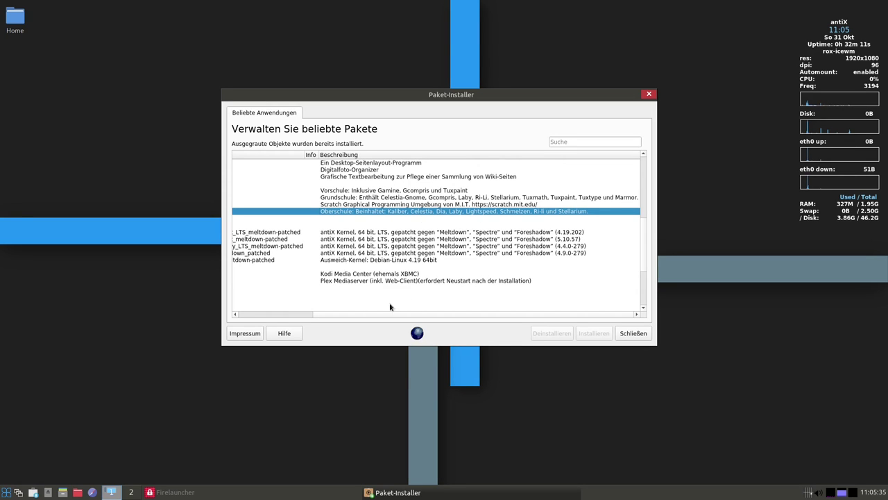
scroll(303, 196, left, 3)
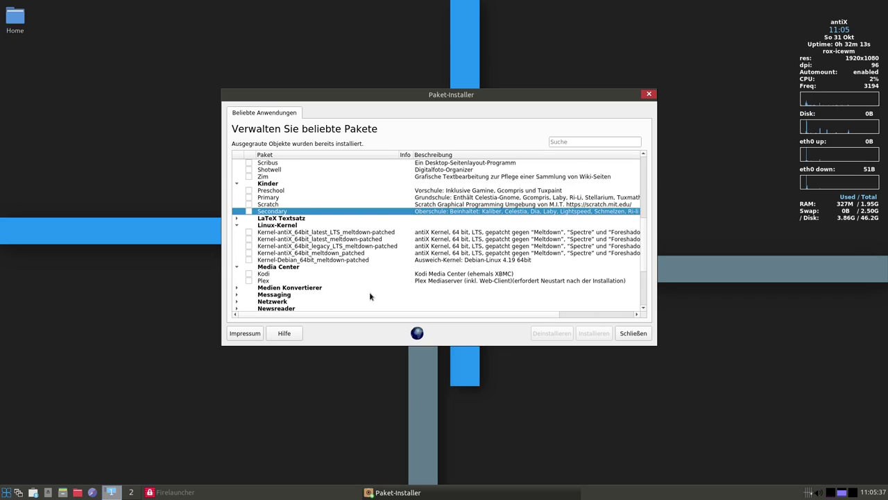
scroll(369, 295, down, 1)
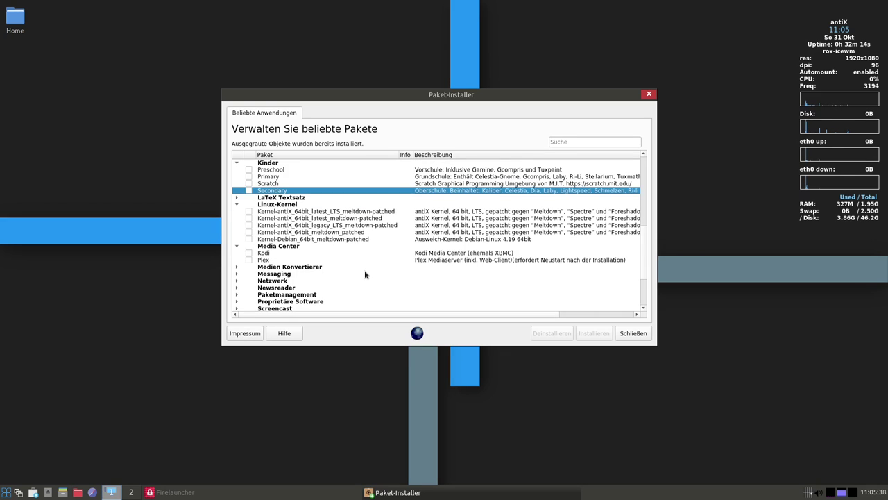
Expand Messaging and look over the Pidgin, Skype, Zoom and MS-Teams packages
click(236, 274)
scroll(430, 272, down, 2)
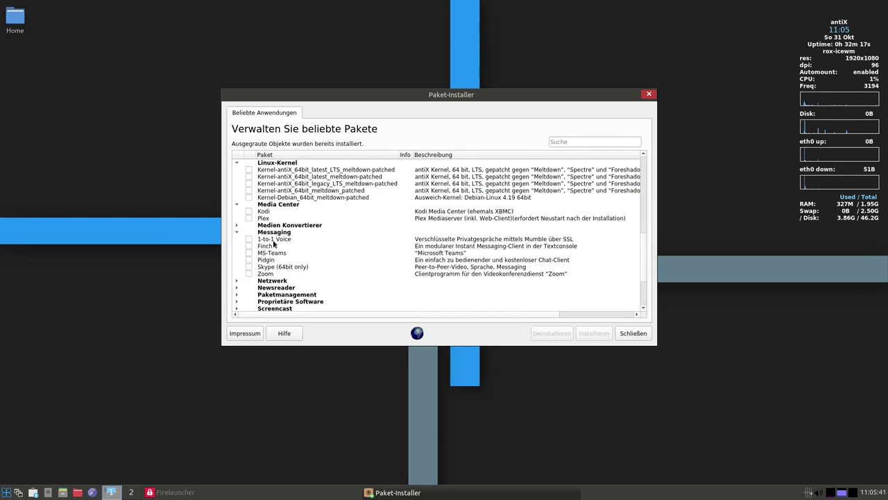
click(268, 260)
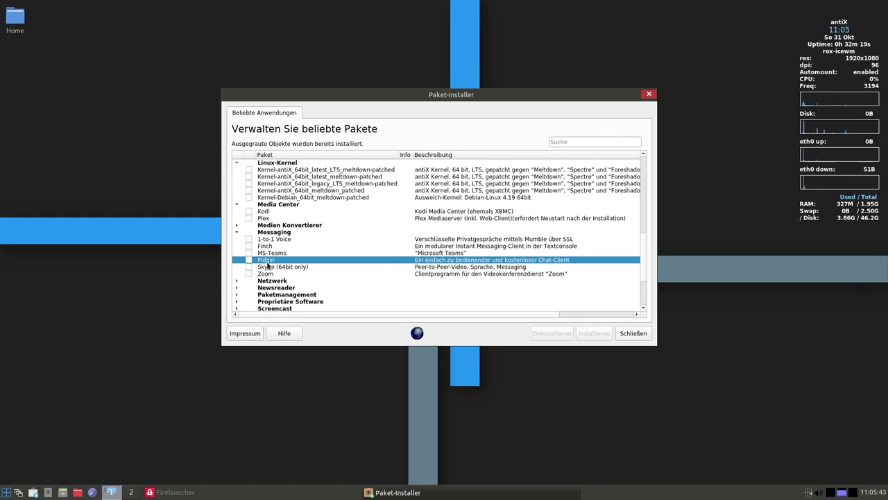
click(272, 267)
click(265, 275)
click(268, 268)
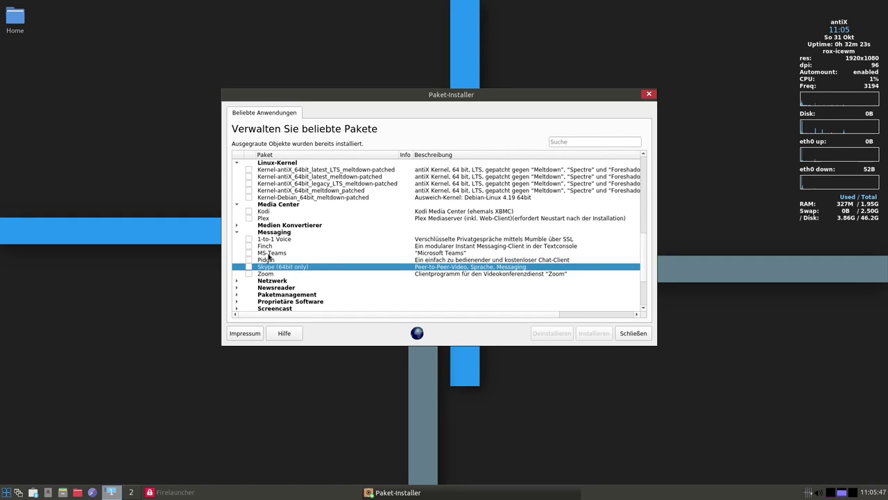
click(272, 252)
scroll(370, 241, down, 2)
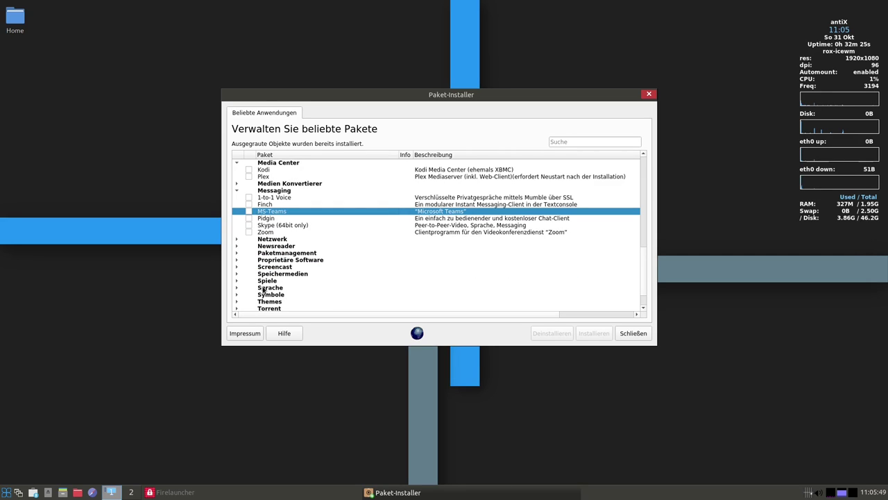
Expand Spiele, Proprietäre Software and Zentralrechner, ticking then unticking Non-Free Video codecs
click(237, 280)
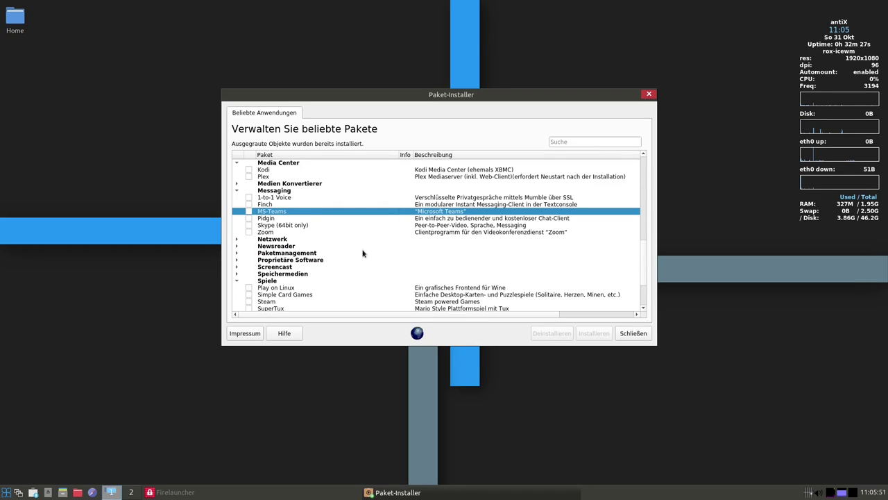
scroll(366, 251, down, 3)
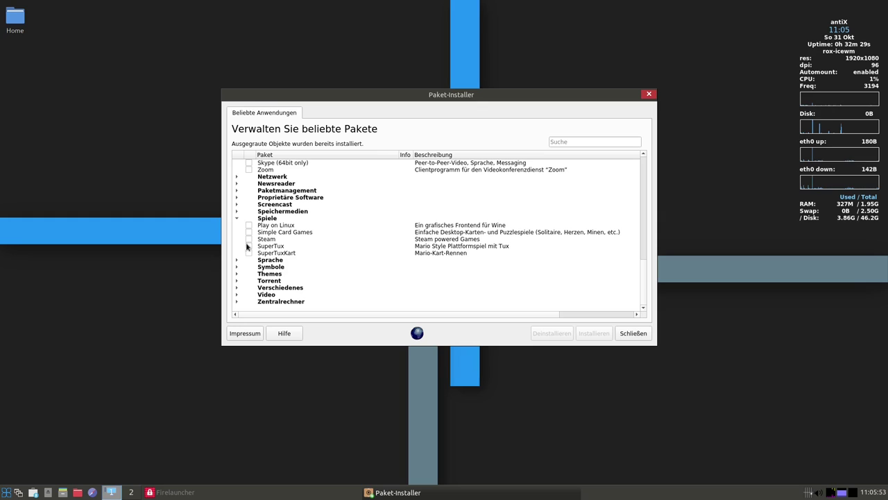
click(237, 197)
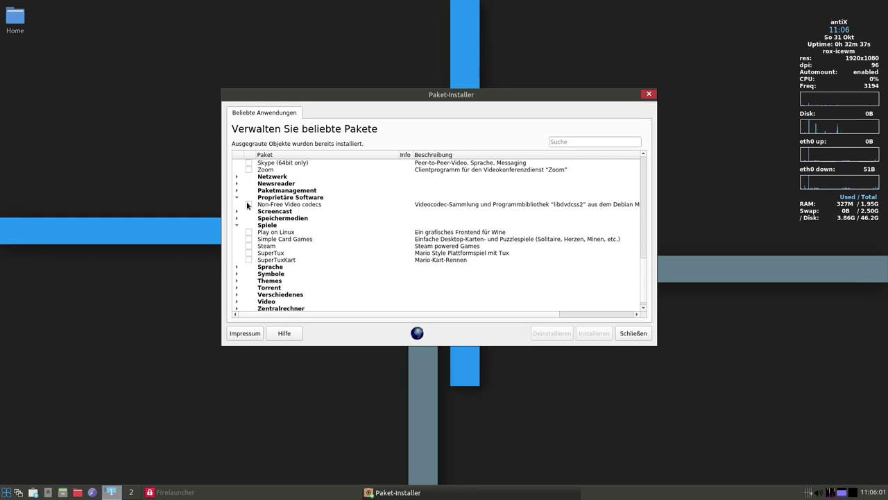
click(248, 204)
click(249, 204)
scroll(364, 236, down, 1)
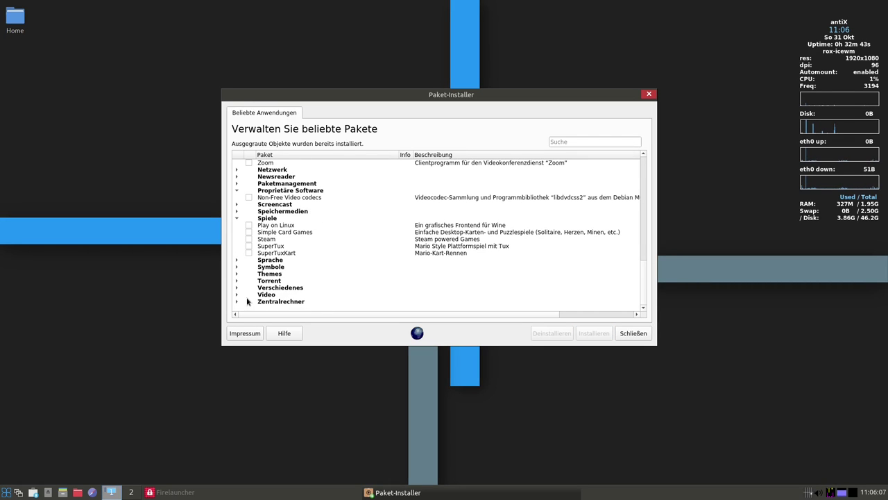
click(238, 302)
scroll(340, 255, down, 1)
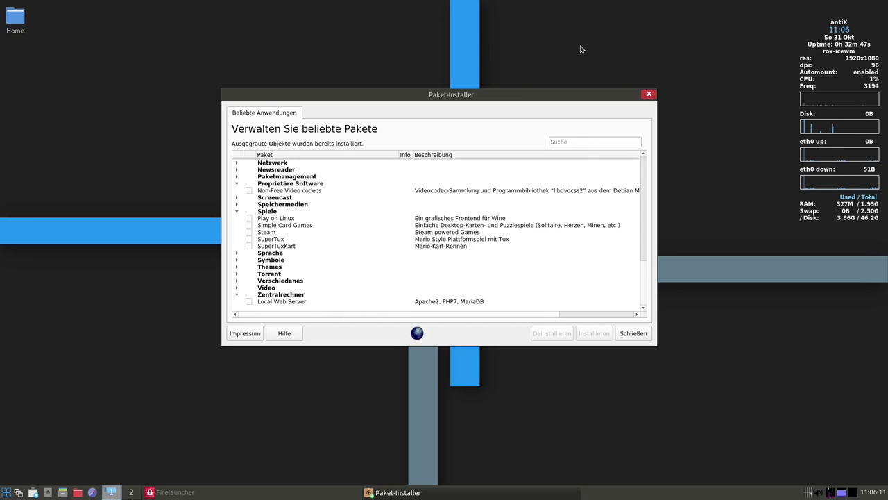
Close the package installer, launch SpaceFM on /home/typ, then centre and enlarge its window
click(648, 95)
right_click(518, 179)
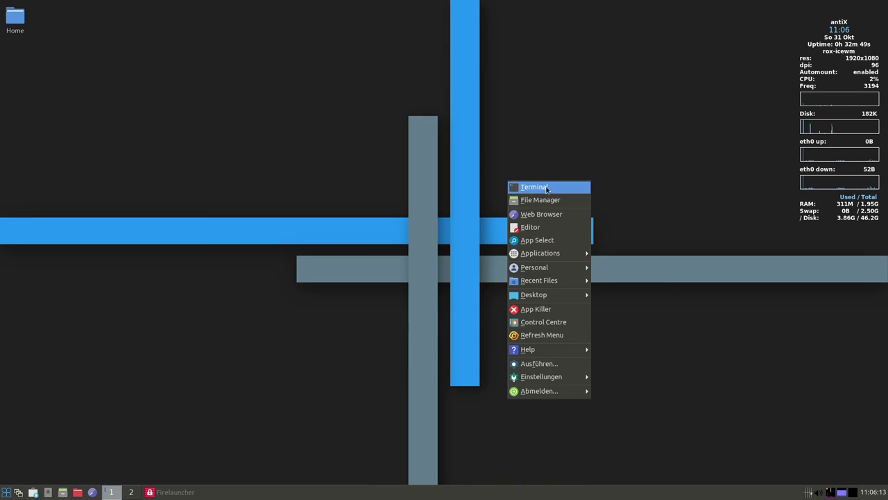
mouse_move(585, 256)
mouse_move(645, 345)
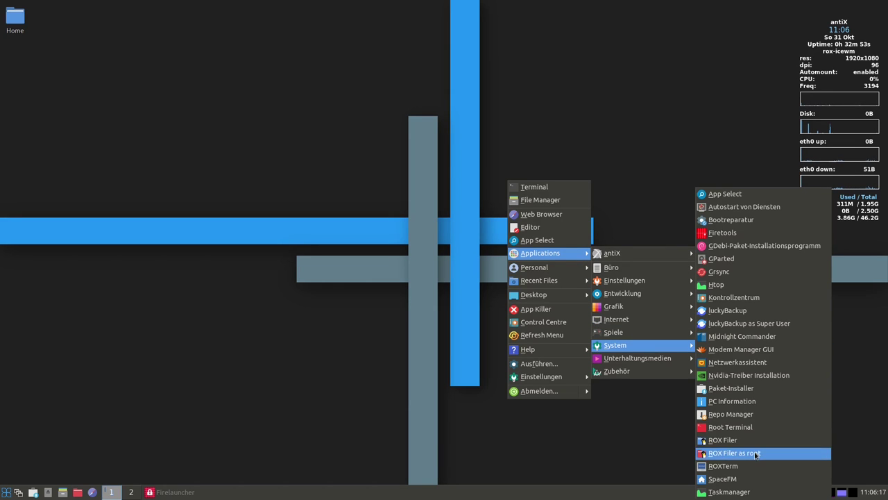
click(722, 479)
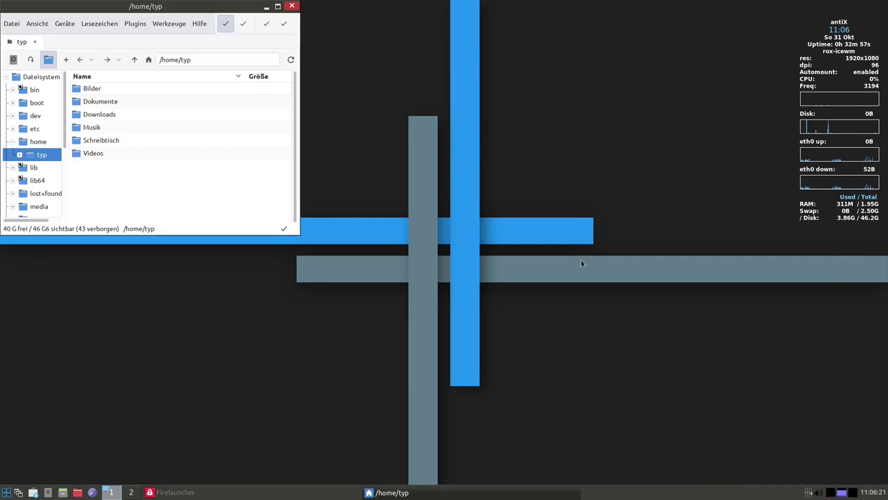
drag(164, 15, 399, 128)
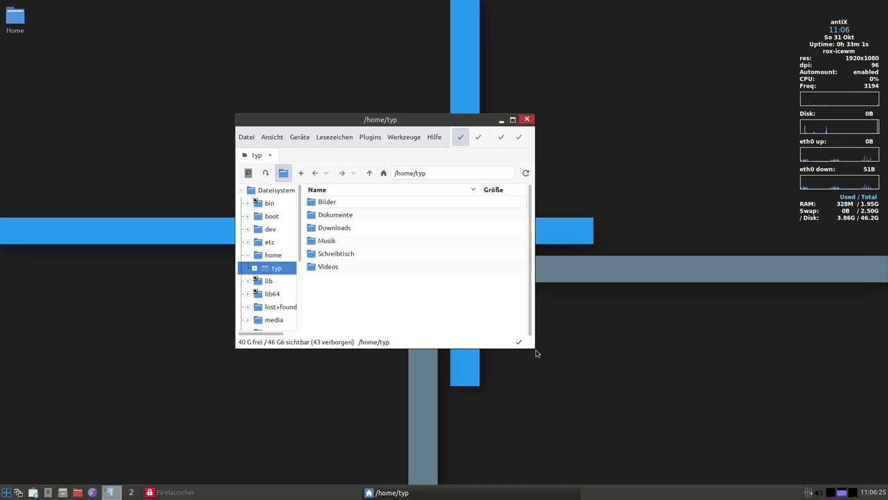
drag(533, 346, 731, 453)
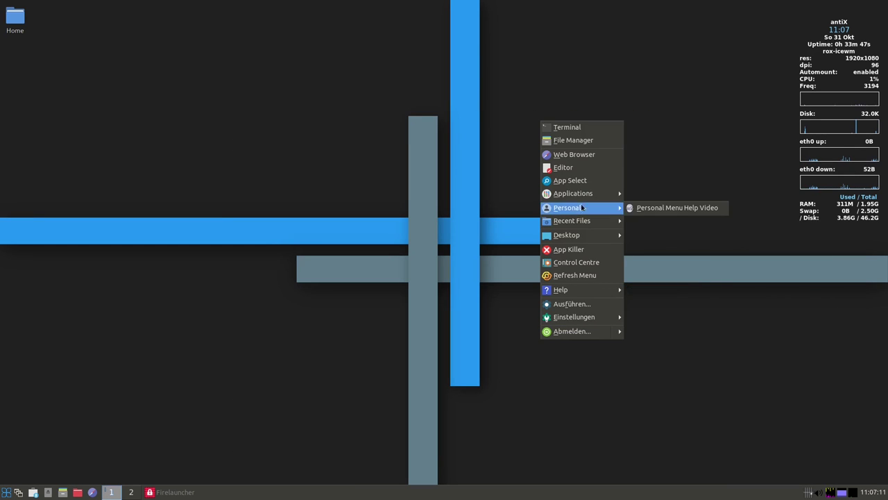
Launch XMMS from Applications > Unterhaltungsmedien, then close the player again
mouse_move(576, 193)
mouse_move(666, 247)
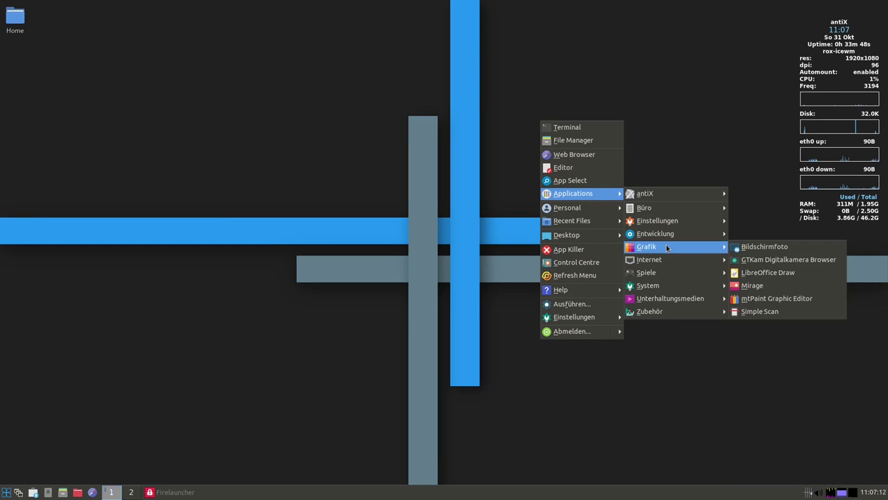
mouse_move(675, 301)
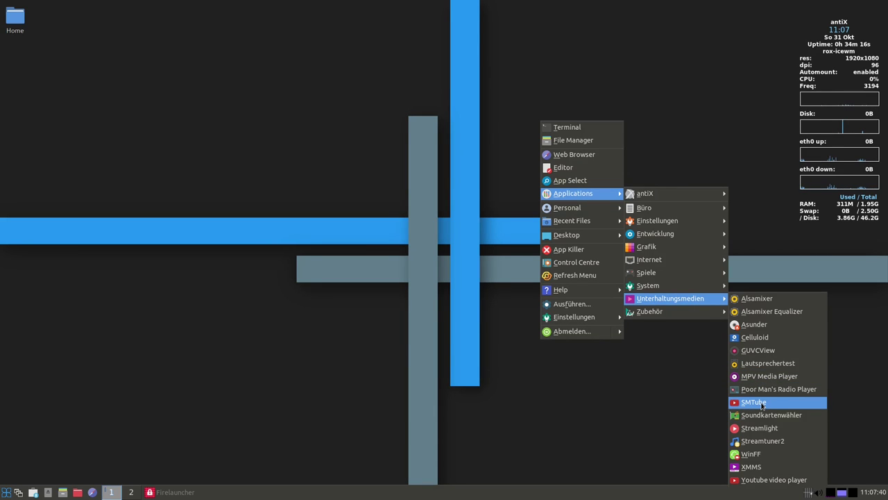
scroll(761, 406, down, 1)
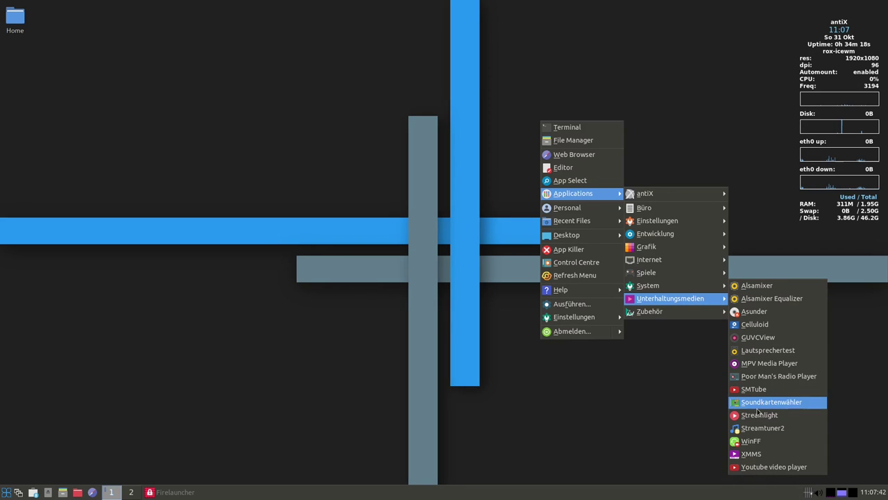
click(748, 456)
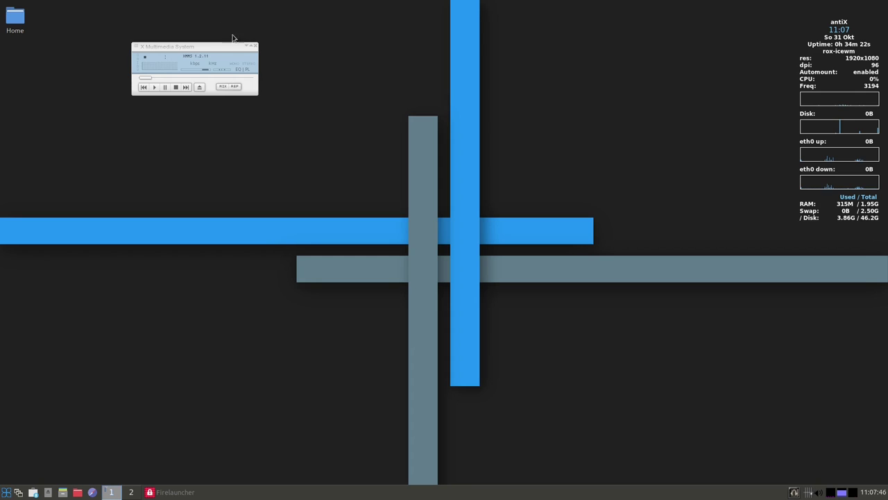
click(255, 47)
Launch CherryTree from Applications > Zubehör on an empty notebook
right_click(636, 180)
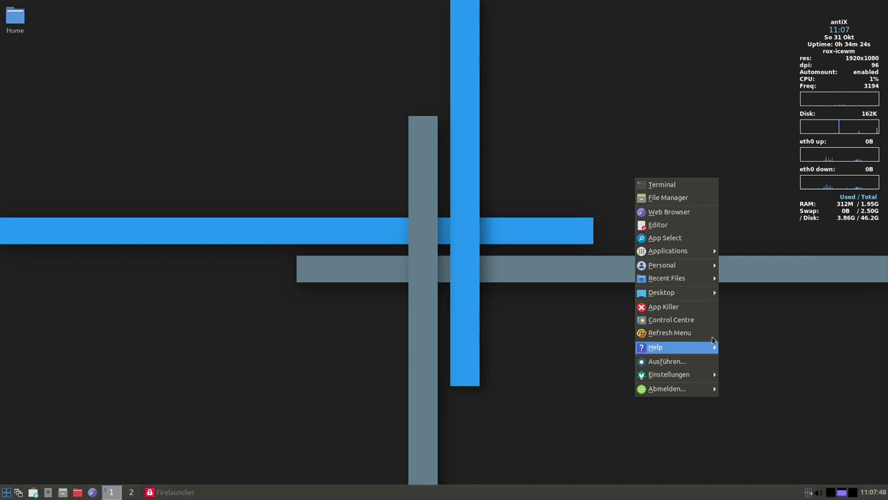
mouse_move(770, 357)
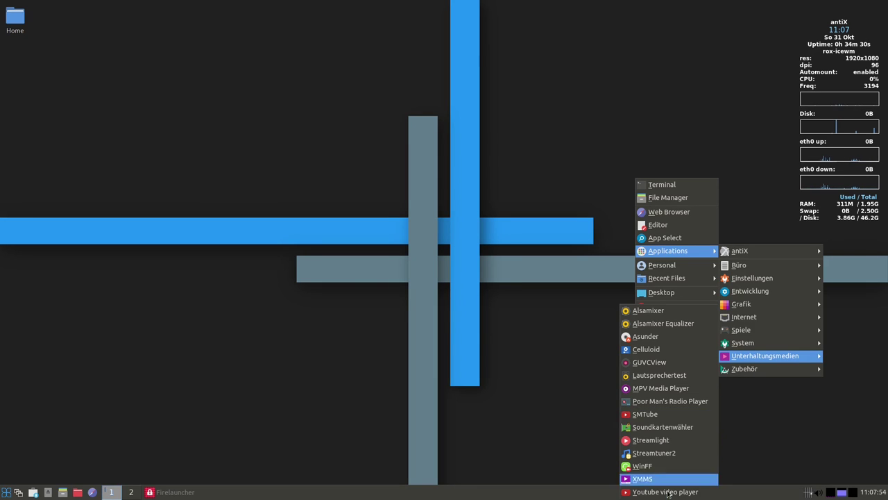
mouse_move(739, 368)
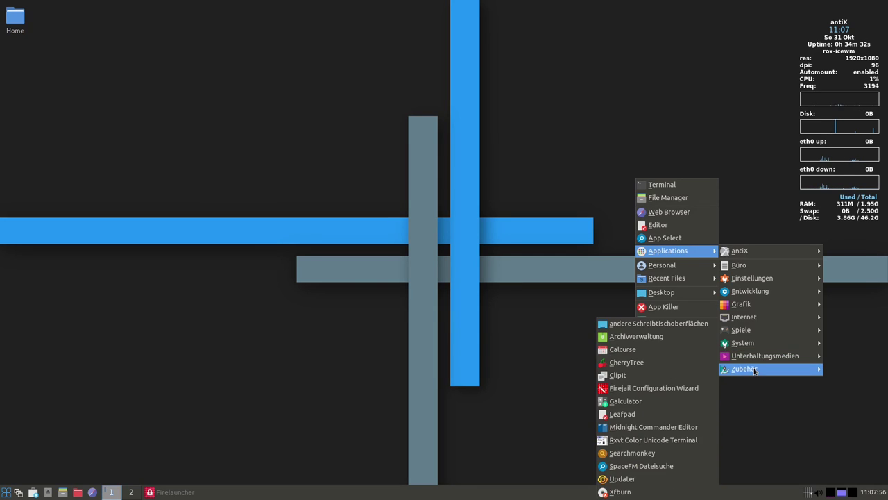
click(666, 363)
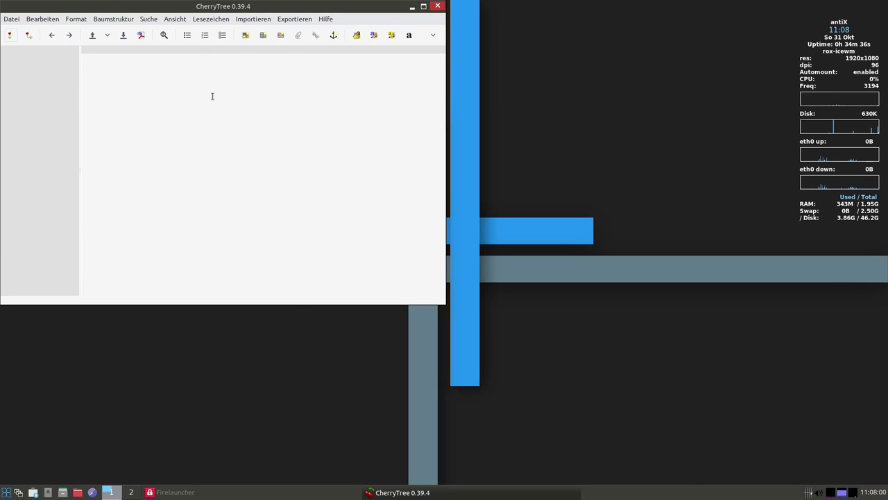
View CherryTree 0.39.4's Hilfe > Über information, close it, and move the window from the corner
click(325, 20)
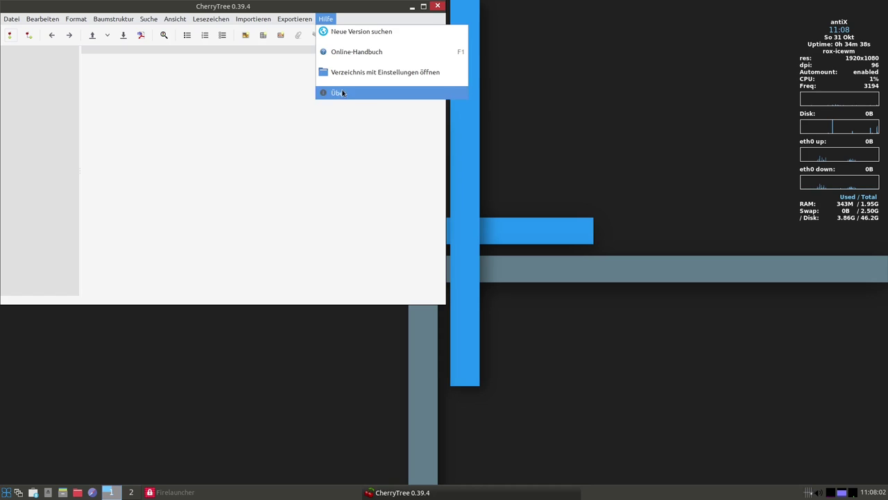
click(338, 92)
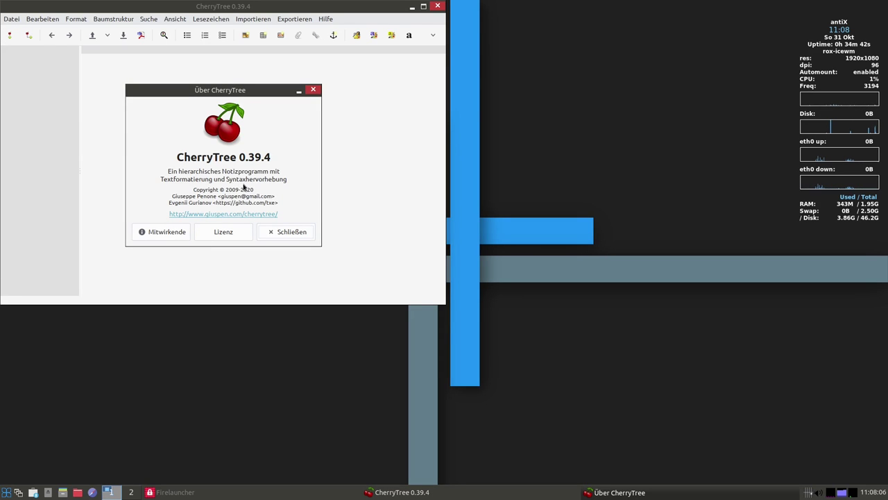
click(312, 90)
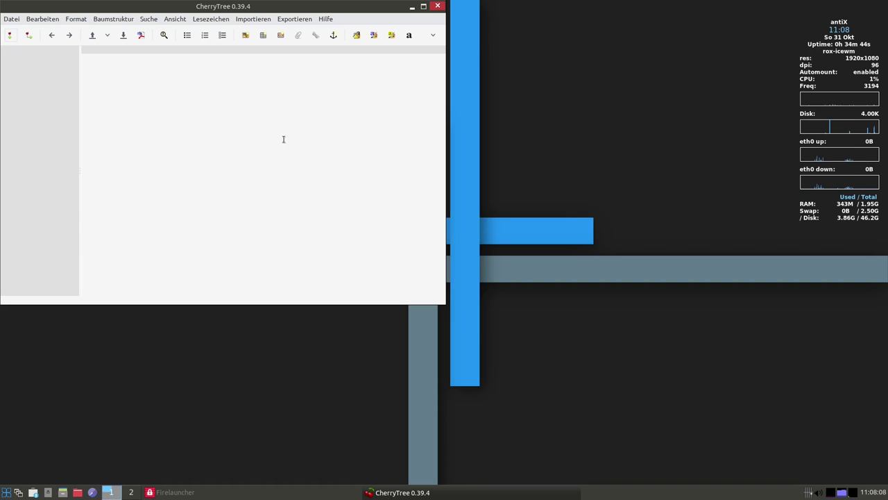
drag(374, 15, 413, 87)
Close CherryTree, launch the Rxvt Unicode terminal from Zubehör, move it toward centre, then close it
click(477, 77)
right_click(640, 161)
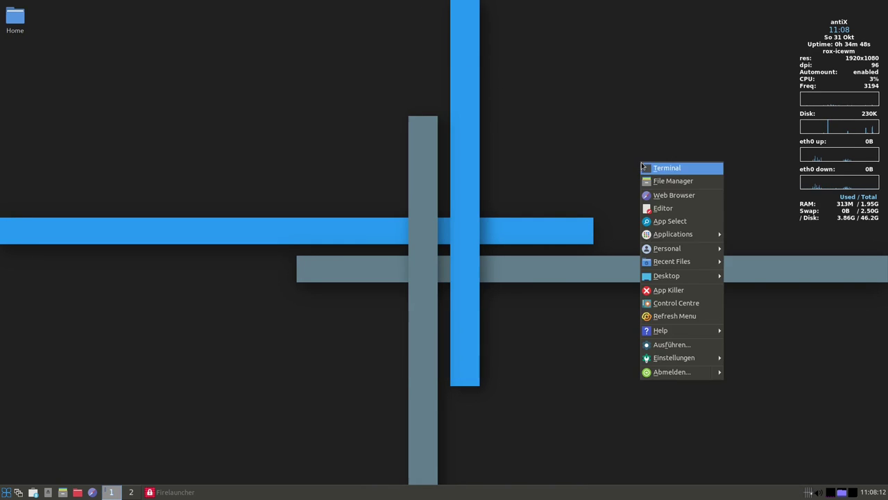
mouse_move(686, 234)
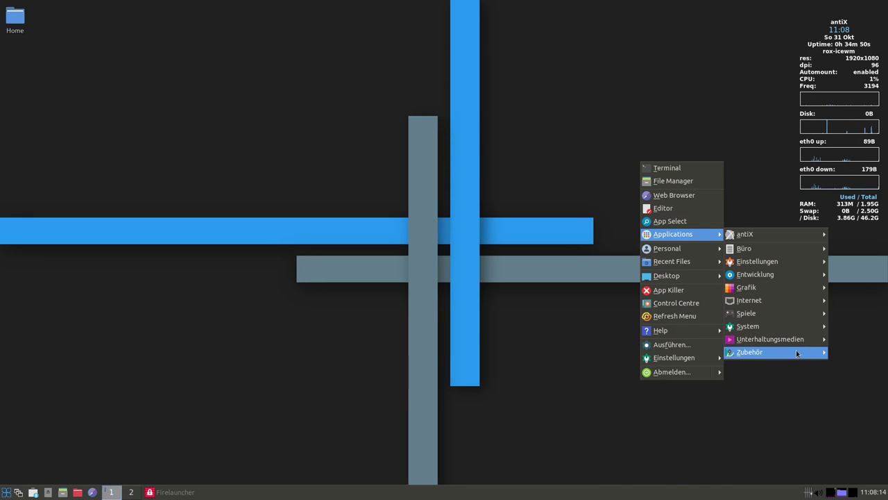
mouse_move(763, 352)
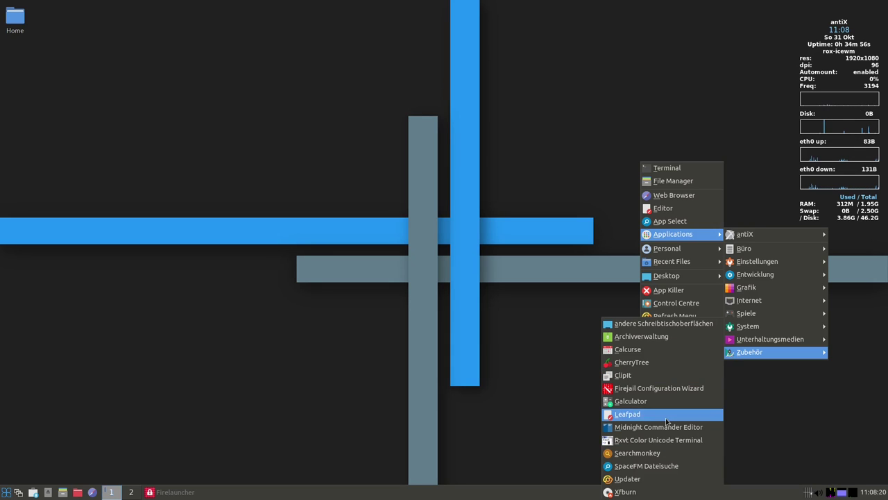
click(637, 442)
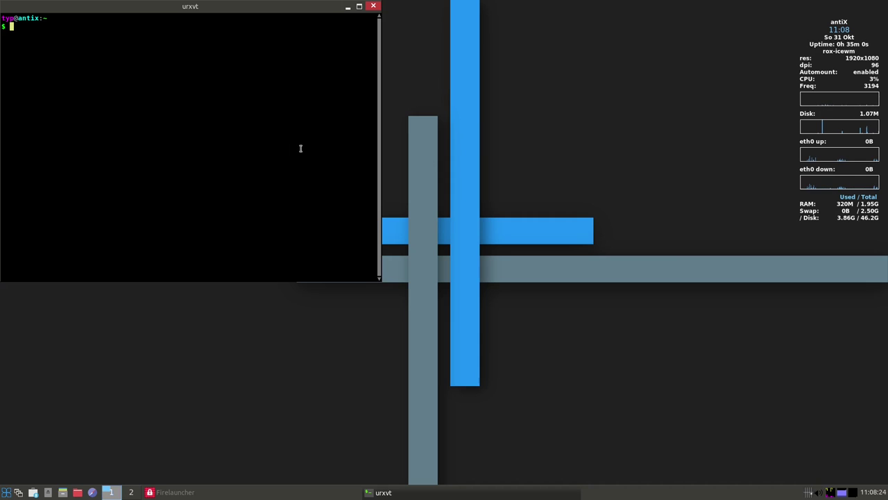
drag(206, 12, 329, 60)
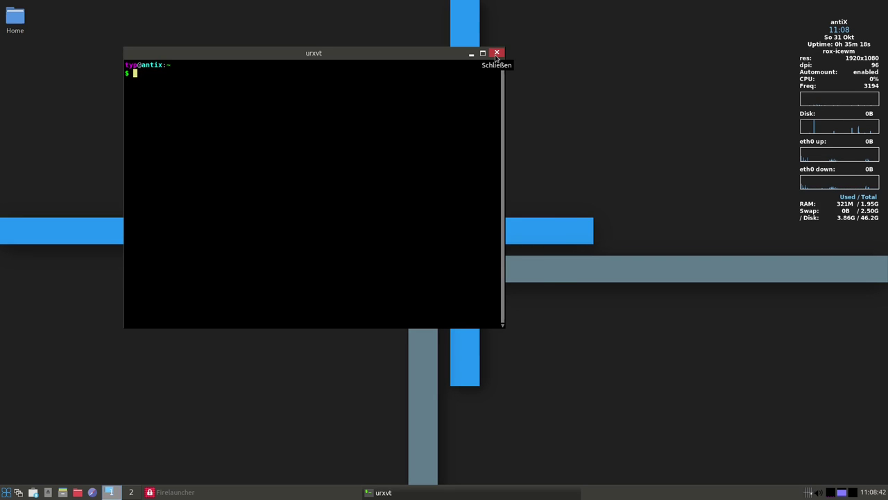
click(497, 54)
Bring up the Applications > Zubehör accessories list from the desktop menu
right_click(493, 166)
mouse_move(527, 236)
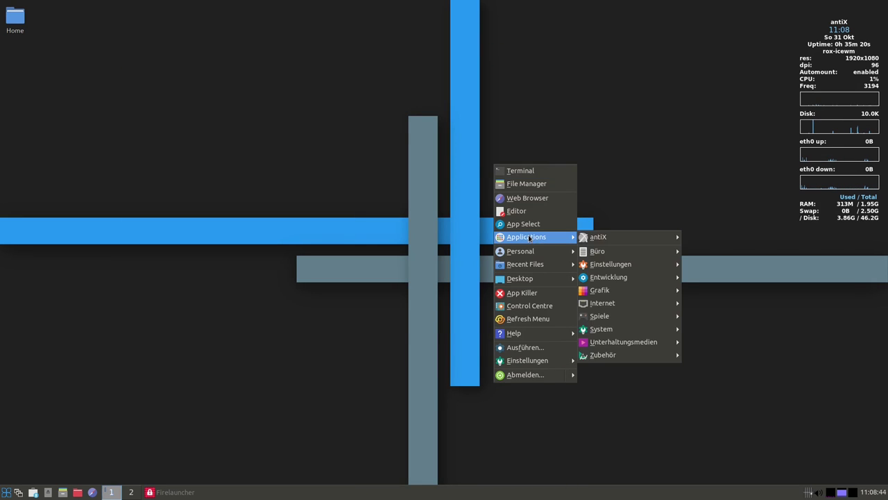
mouse_move(613, 358)
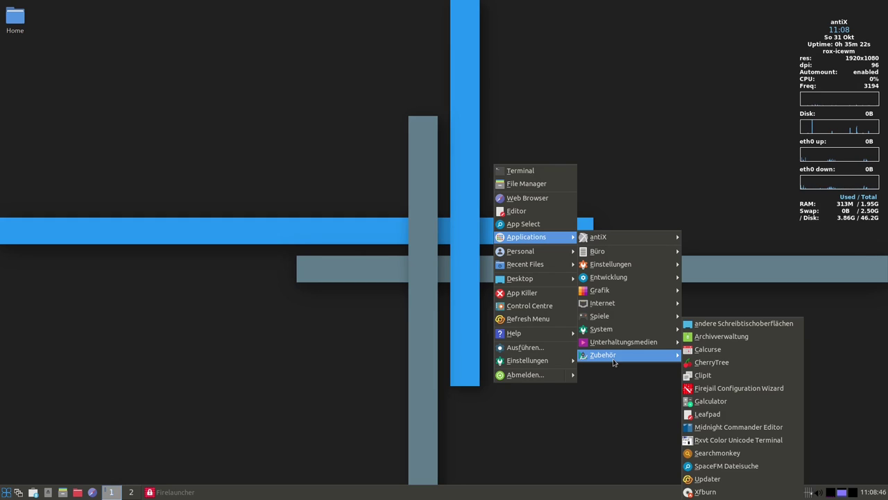